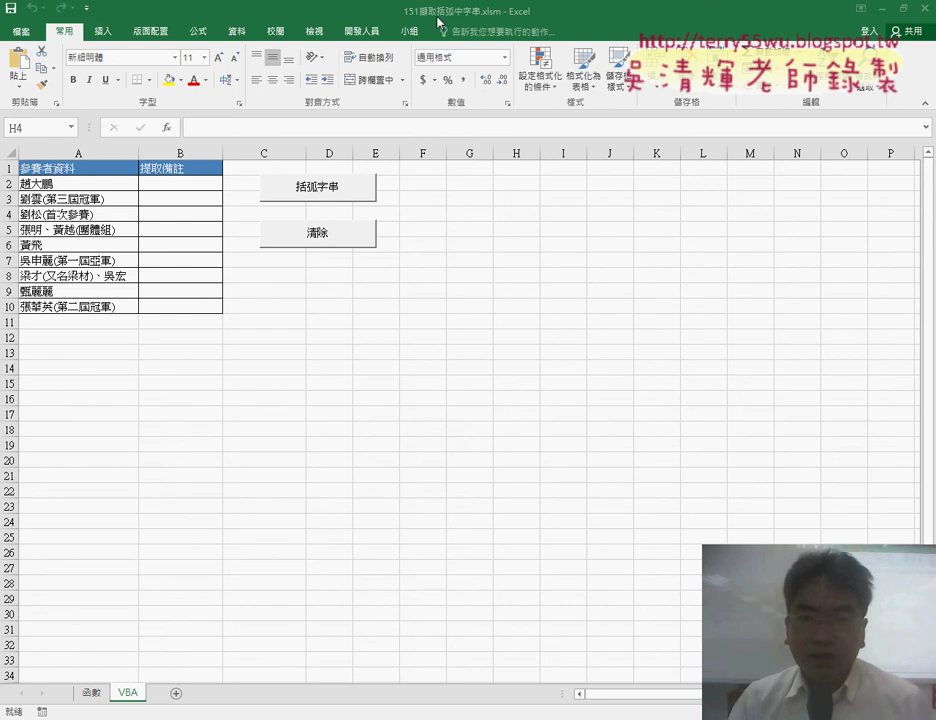
- On the 函數 sheet, open B2's IFERROR/MID formula and highlight its FIND("(",A2) and FIND(")",A2) parts
left_click(91, 700)
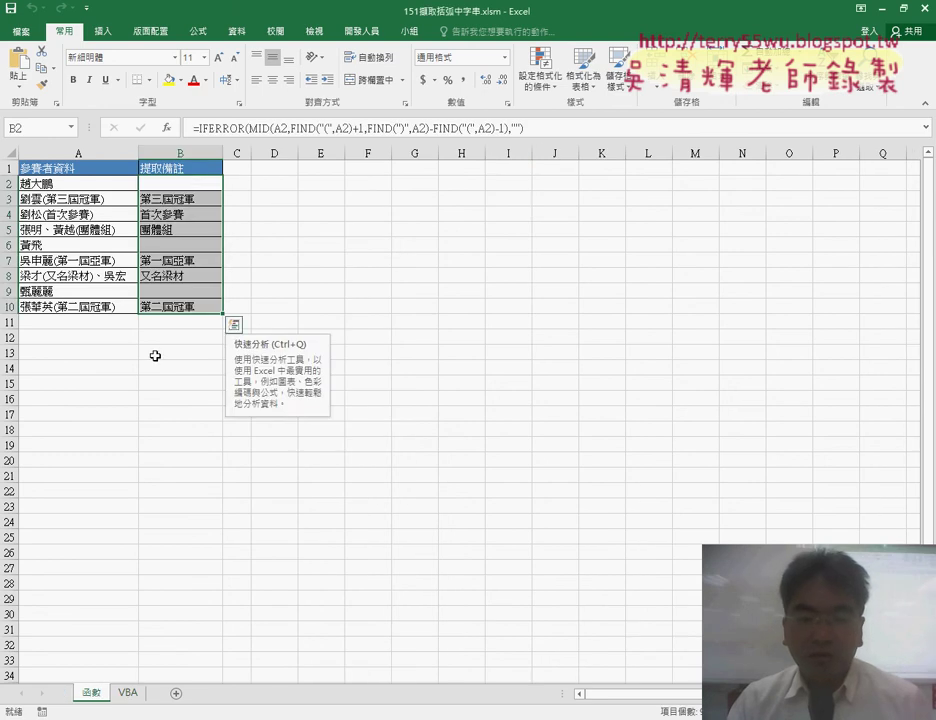
left_click(182, 183)
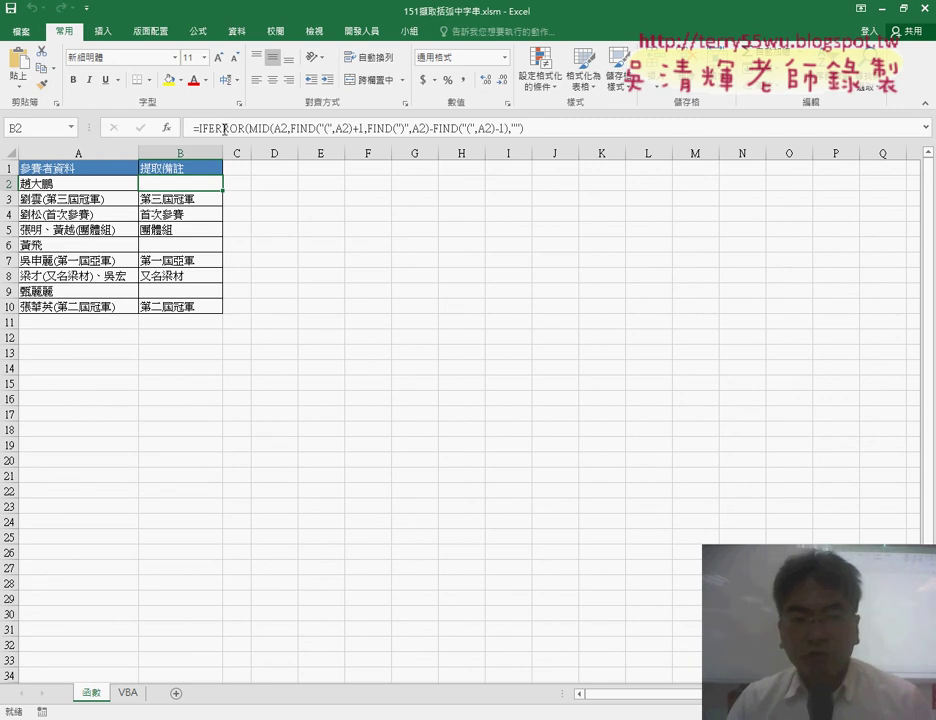
left_click(291, 130)
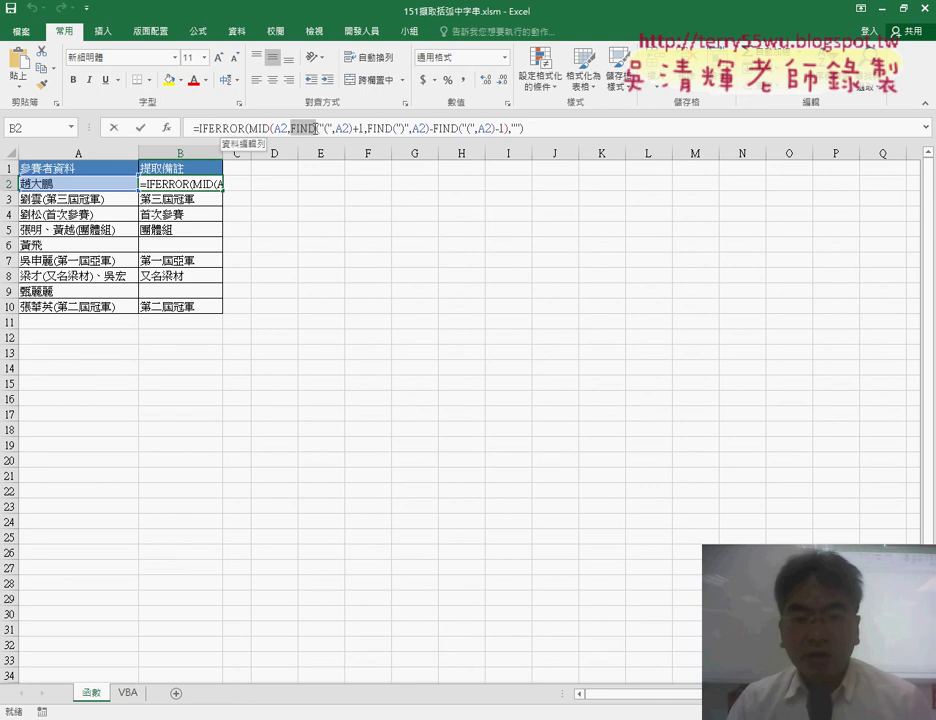
left_click_drag(316, 128, 354, 128)
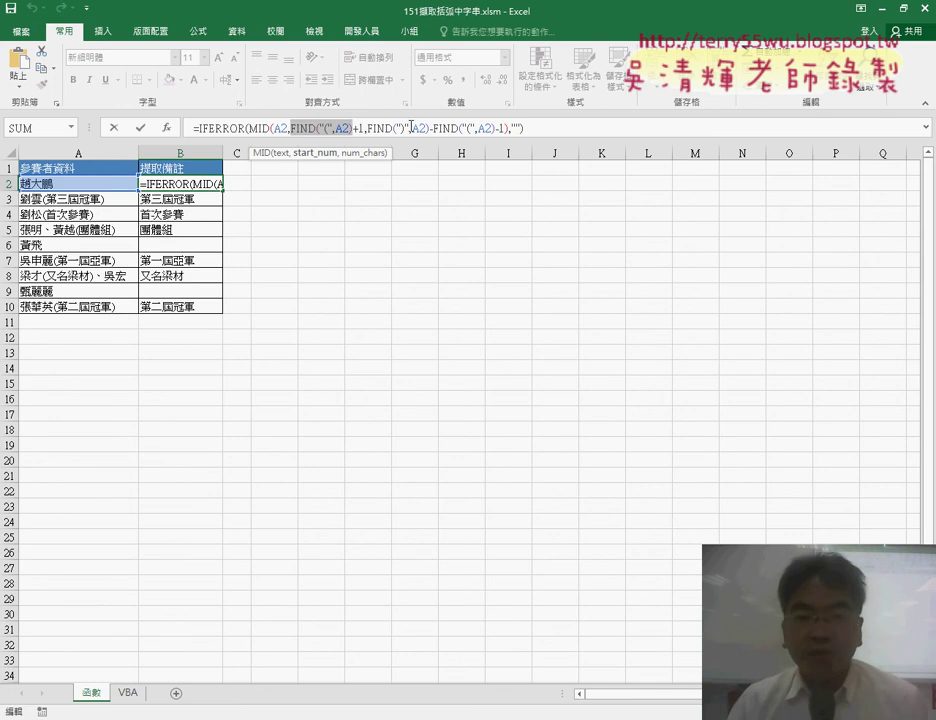
left_click_drag(368, 128, 427, 130)
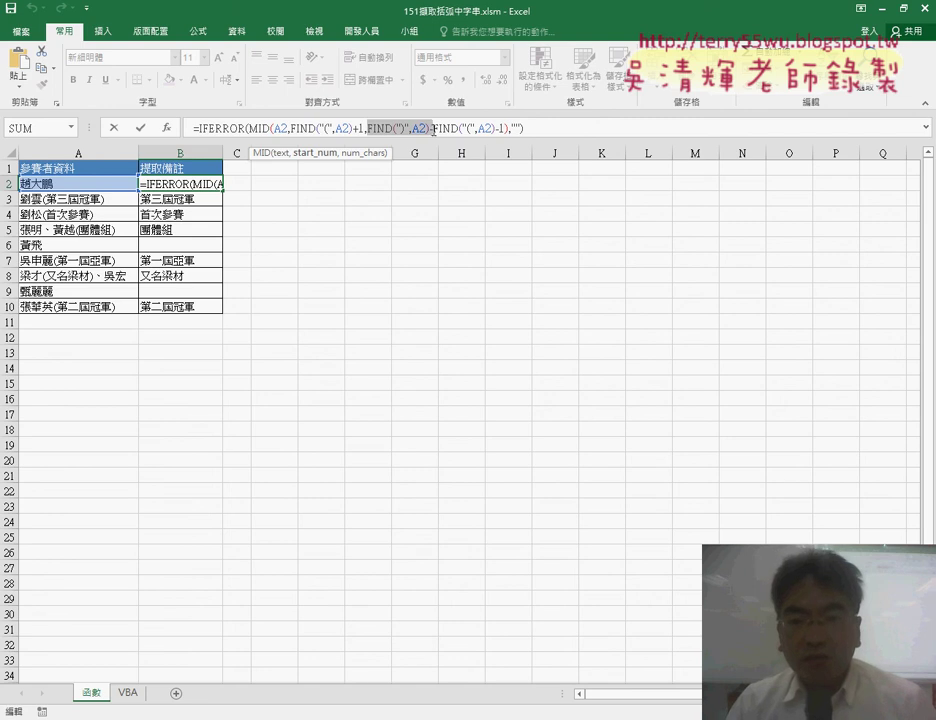
type("-")
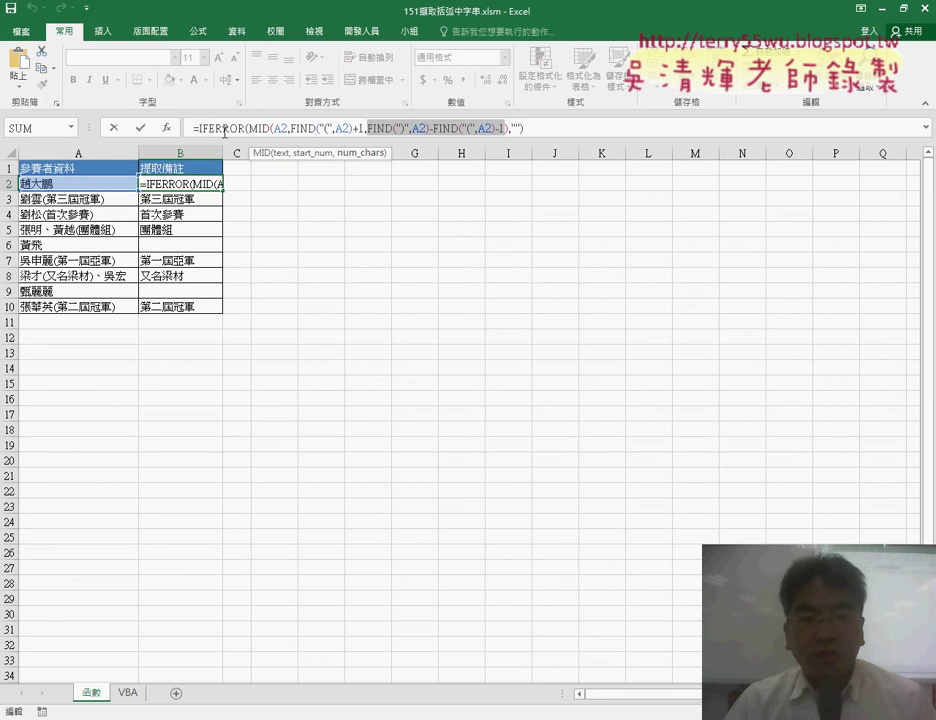
- Highlight IFERROR in B2's formula, cancel the edit, and delete the results in B2:B10
left_click(201, 128)
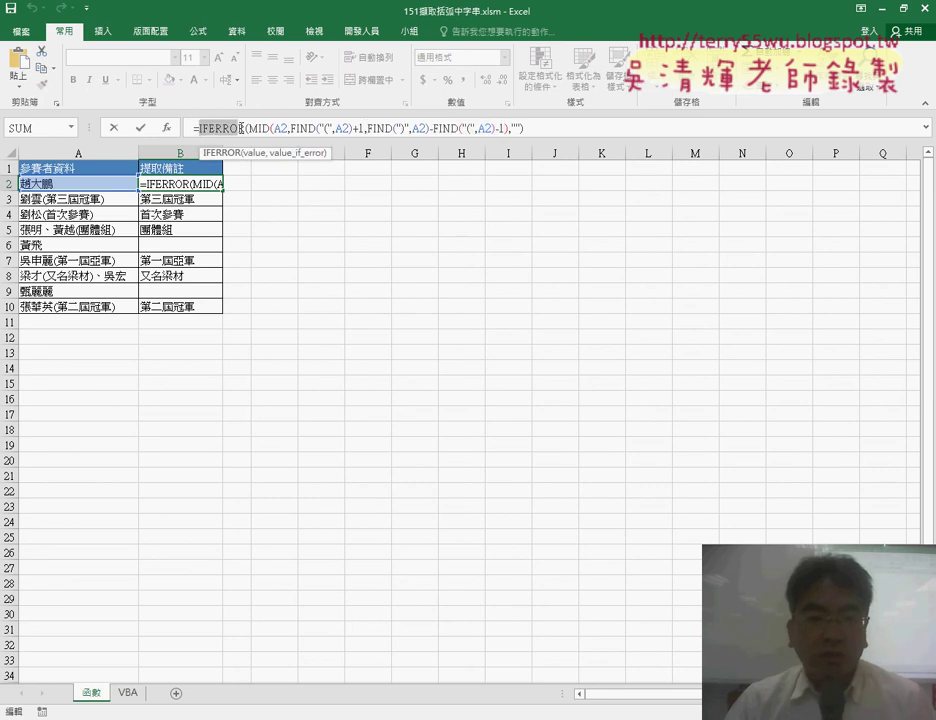
left_click_drag(241, 128, 245, 127)
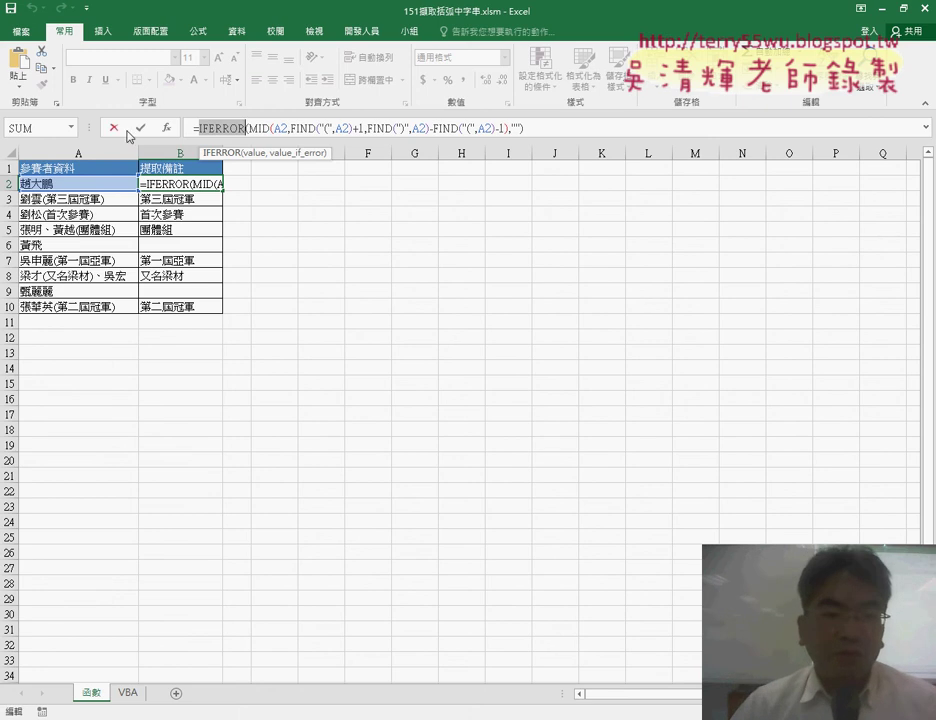
left_click(116, 129)
mouse_move(186, 186)
left_mouse_down()
mouse_move(180, 314)
mouse_move(184, 300)
left_mouse_up()
key("Delete")
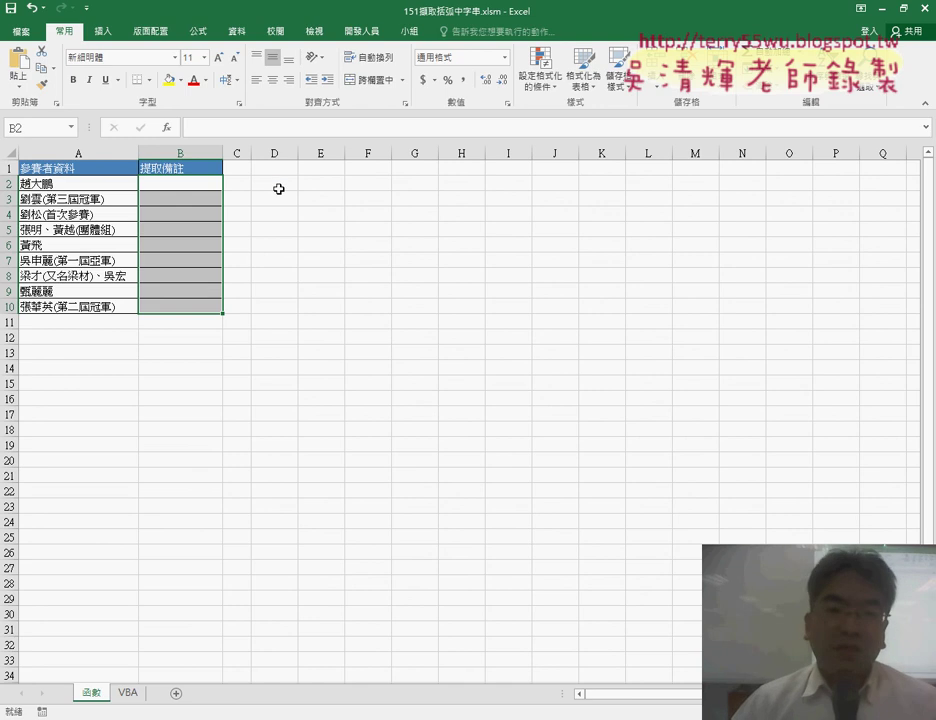
- Paste the IFERROR extraction formulas back into B2:B10 from B2, then select columns D–G
left_click(286, 164)
left_click(309, 167)
left_click(370, 168)
left_click(416, 170)
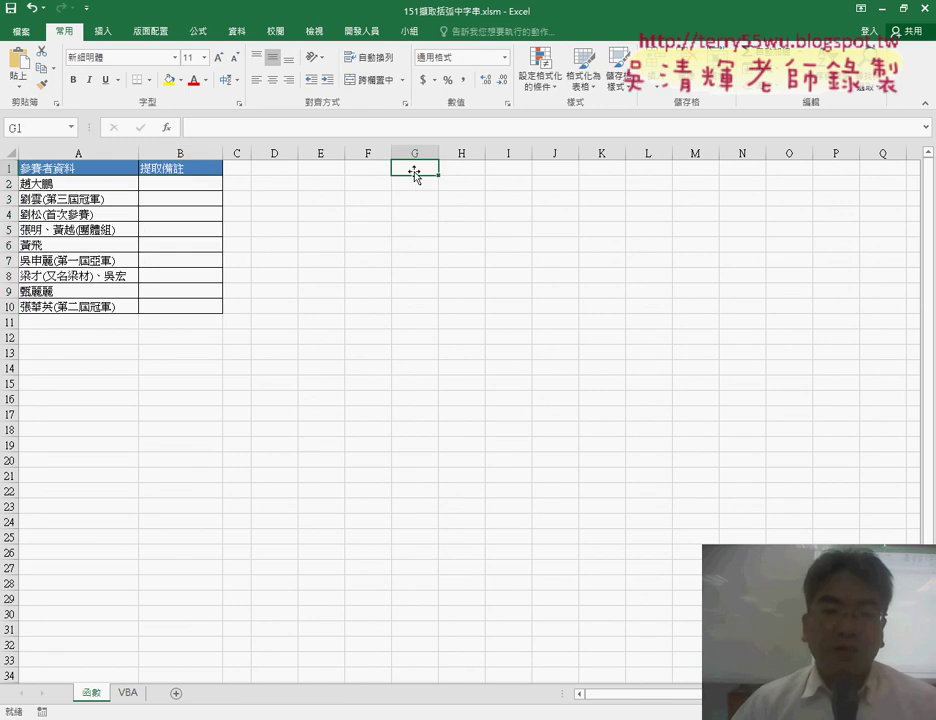
left_click(201, 186)
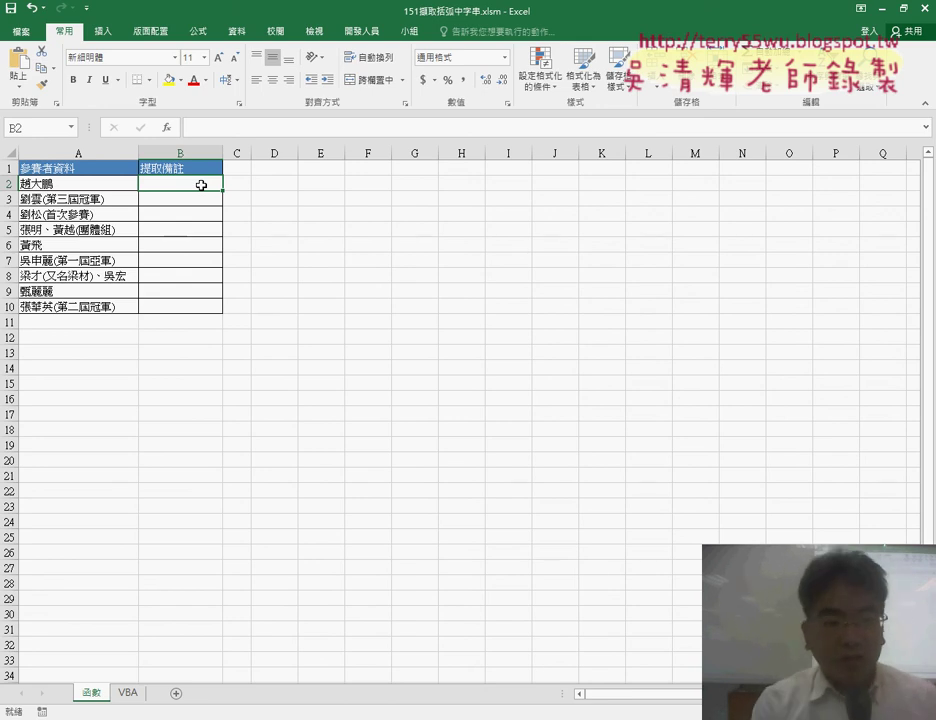
type("=IFERROR(MID(A2,FIND(\"(\",A2)+1,FIND(\")\",A2)-FIND(\"(\",A2)-1),\"\")")
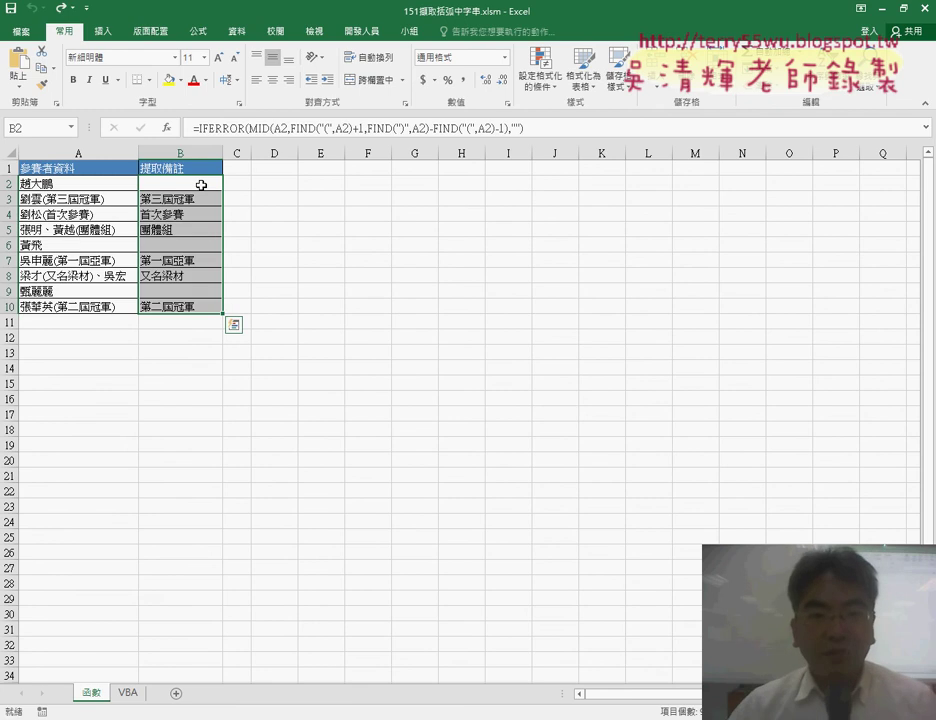
left_click_drag(262, 152, 408, 152)
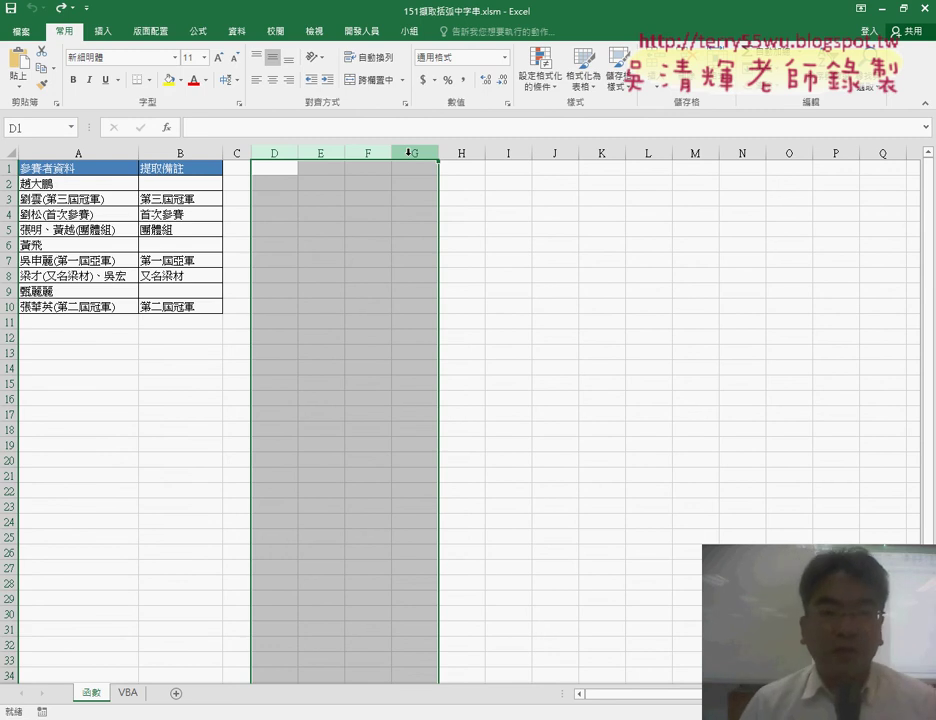
- Switch to the VBA sheet with its empty 提取備註 column and 括弧字串/清除 buttons
left_click(127, 693)
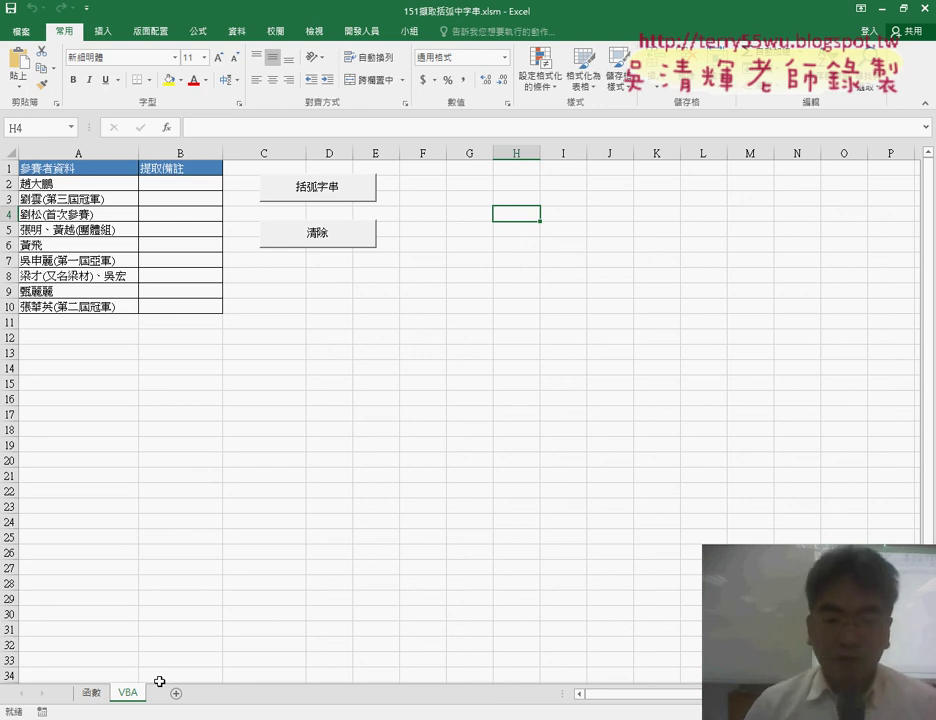
- From the 01文字與資料函數 folder in File Explorer, open 152分別擷取長寬高.xlsx
key("alt+F11")
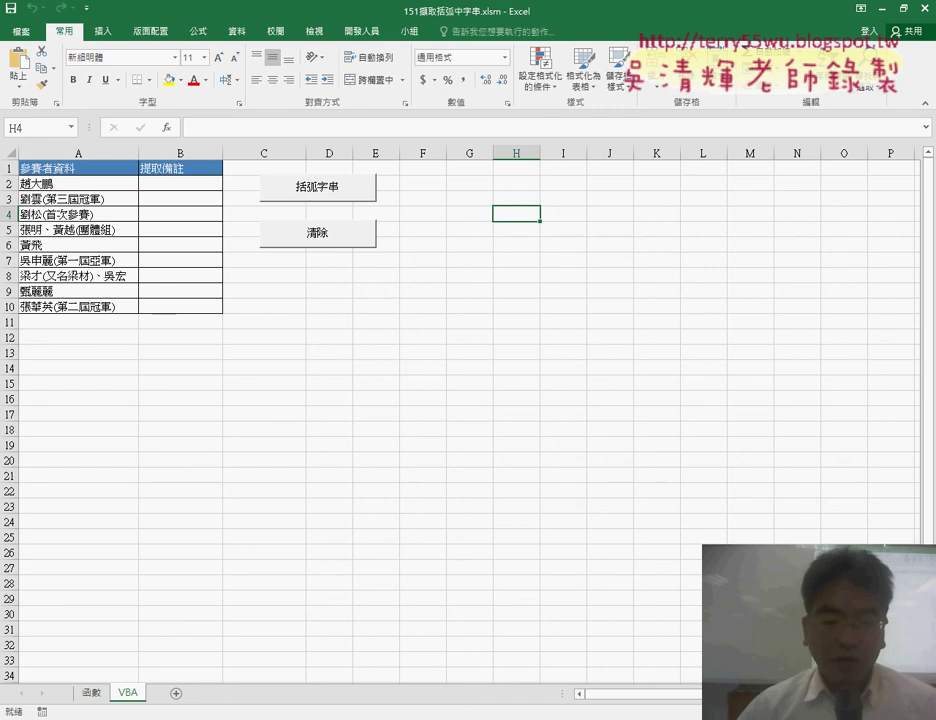
mouse_move(333, 715)
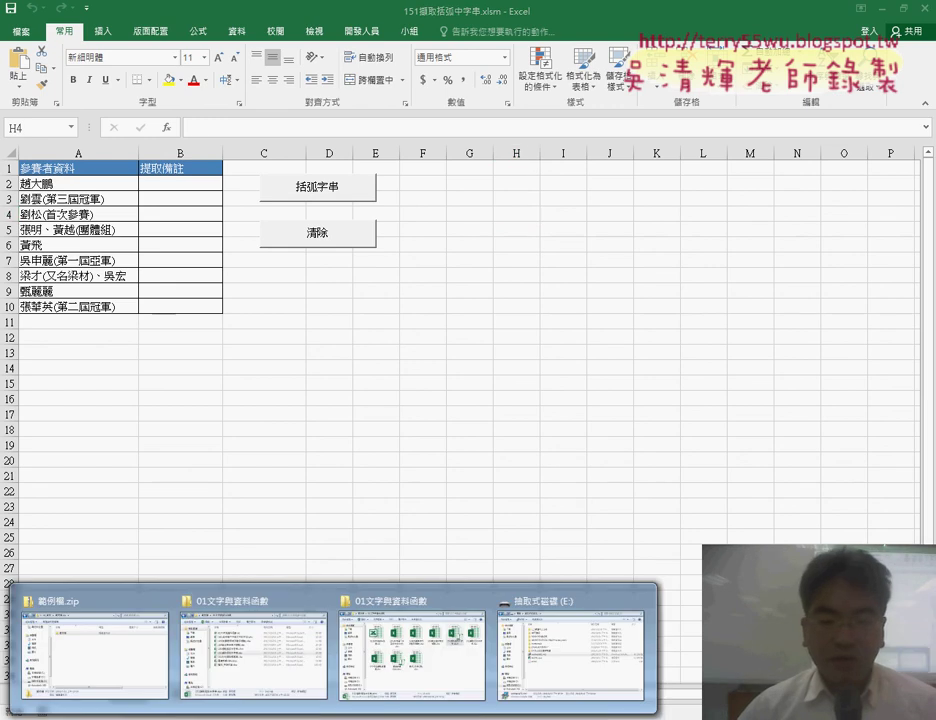
left_click(391, 677)
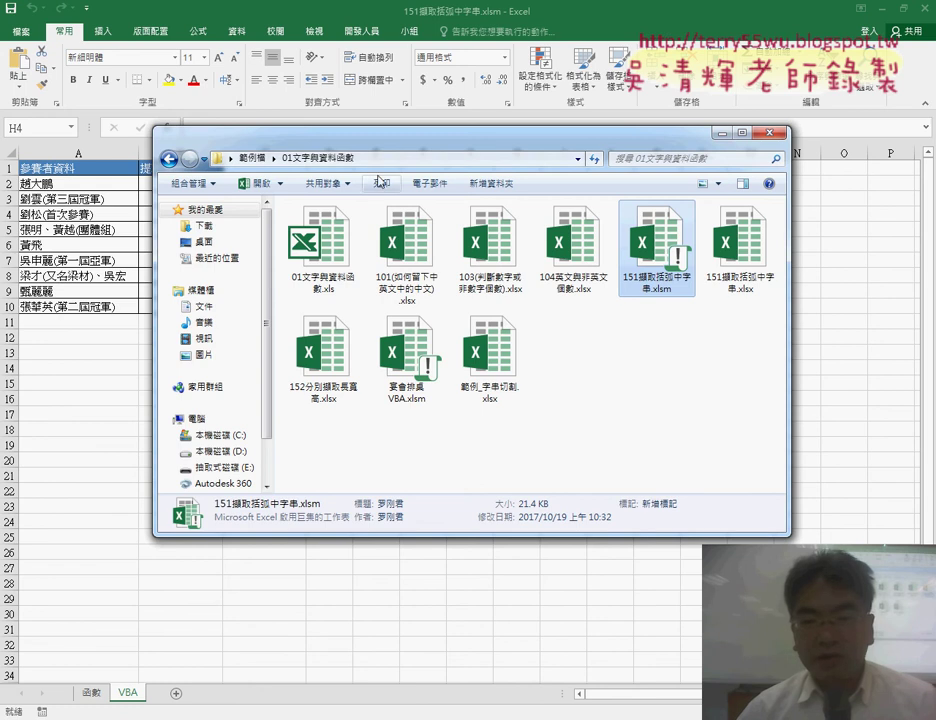
left_click(322, 386)
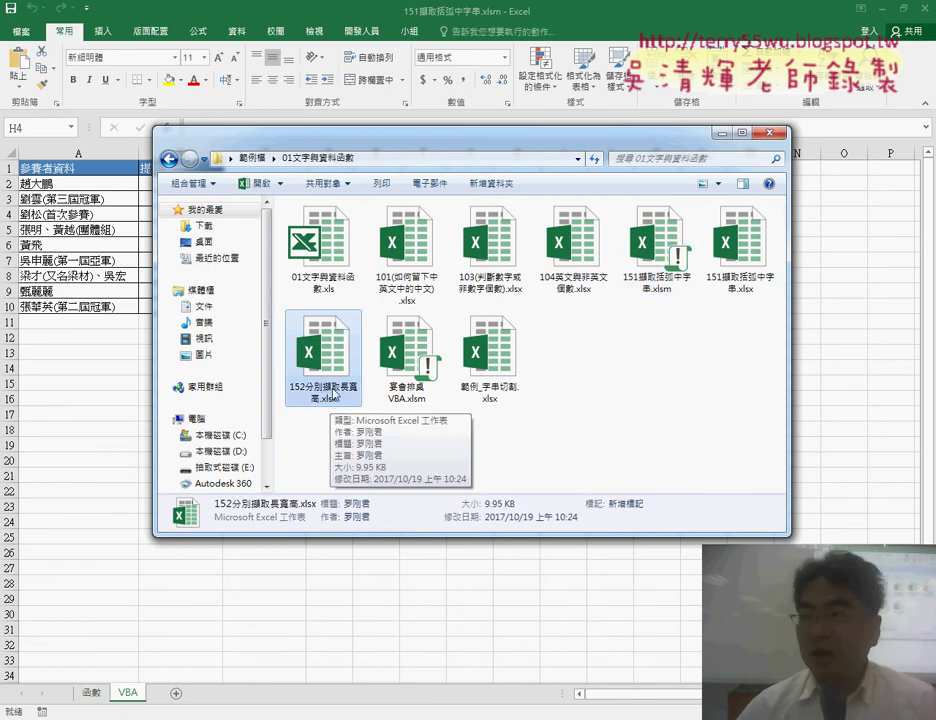
double_click(337, 366)
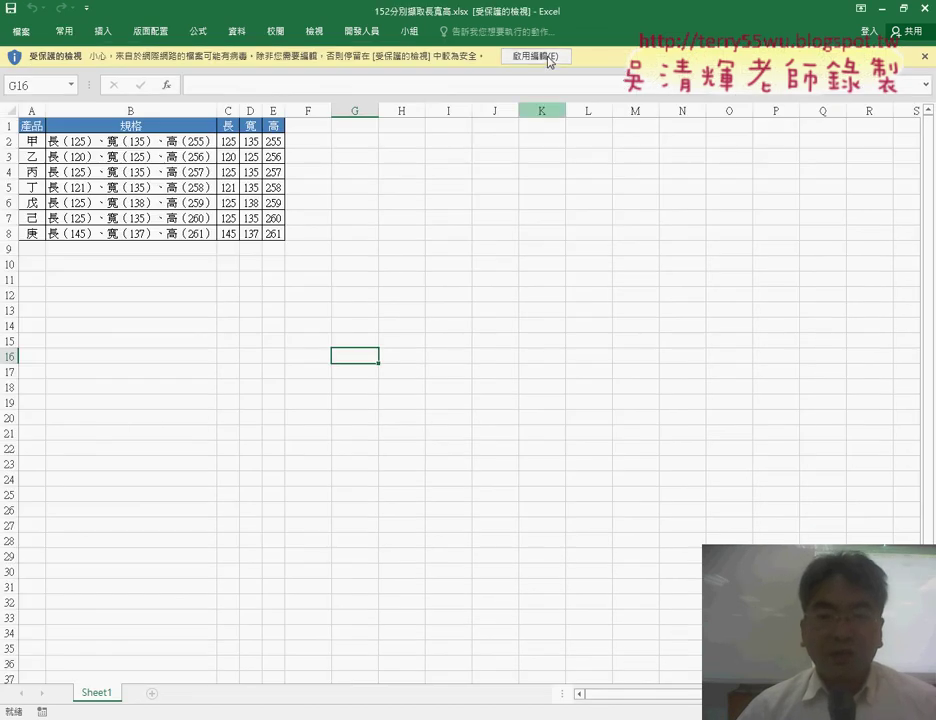
- Enable editing, clear the 長, 寬, 高 values in C2:E8, and inspect B2's 規格 text
left_click(545, 57)
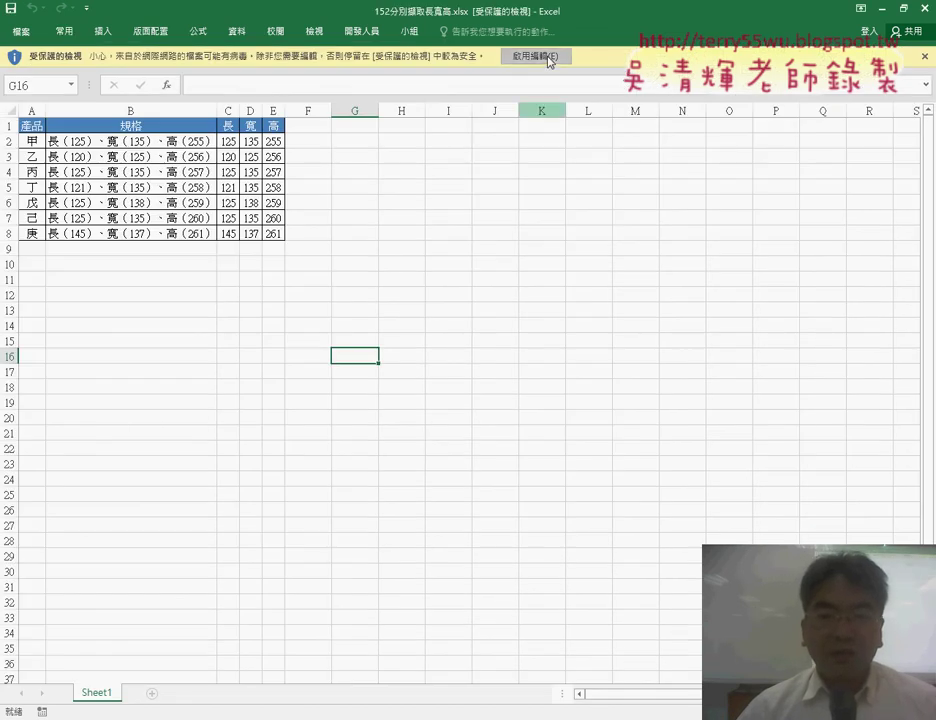
mouse_move(228, 184)
left_mouse_down()
mouse_move(275, 218)
mouse_move(275, 276)
left_mouse_up()
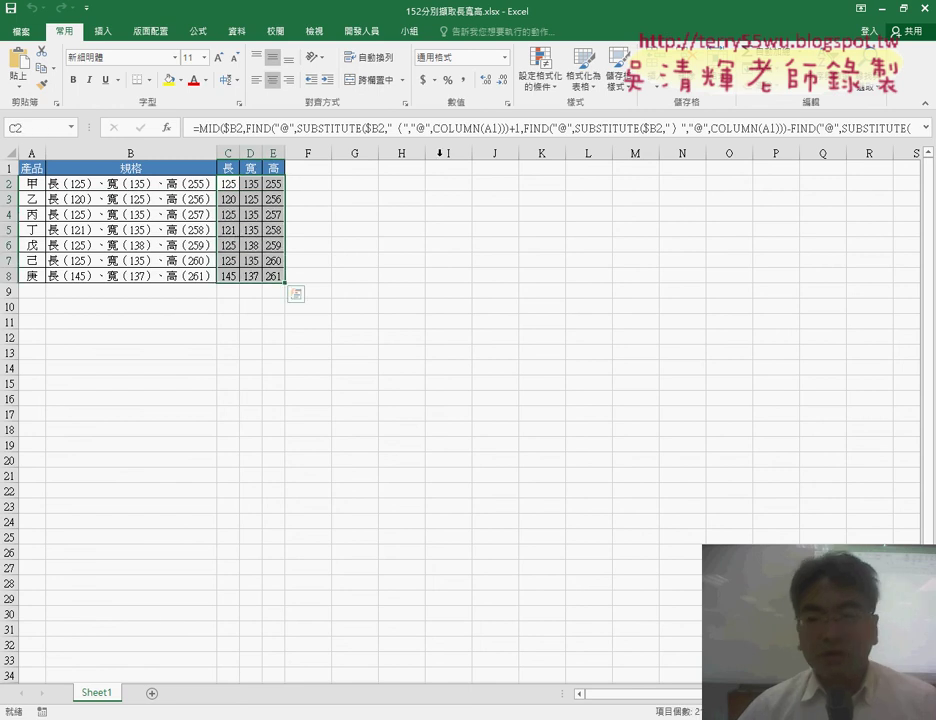
key("Delete")
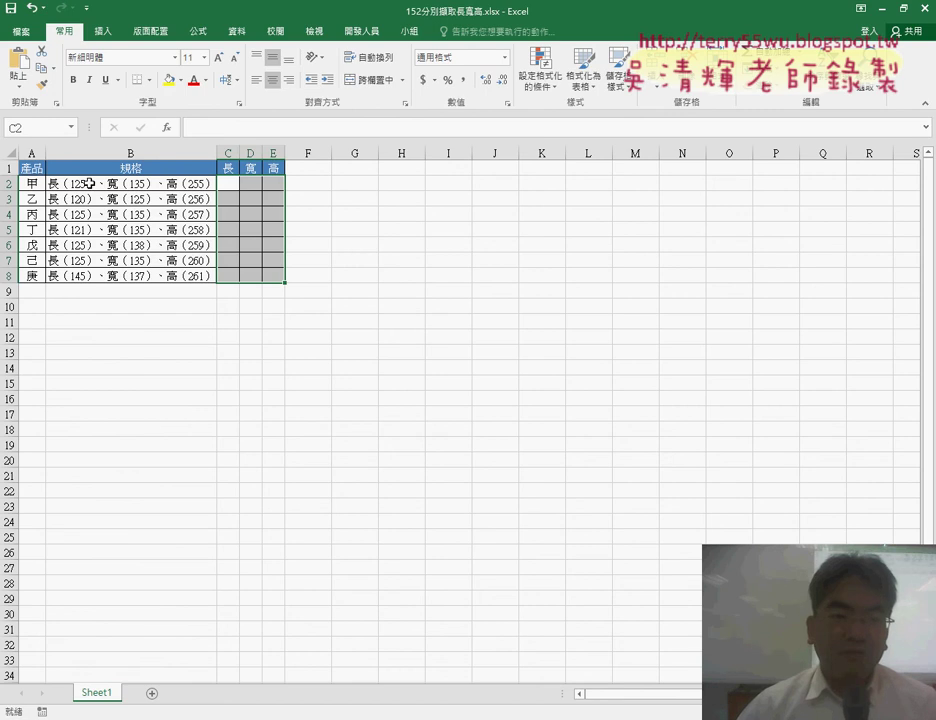
left_click(86, 184)
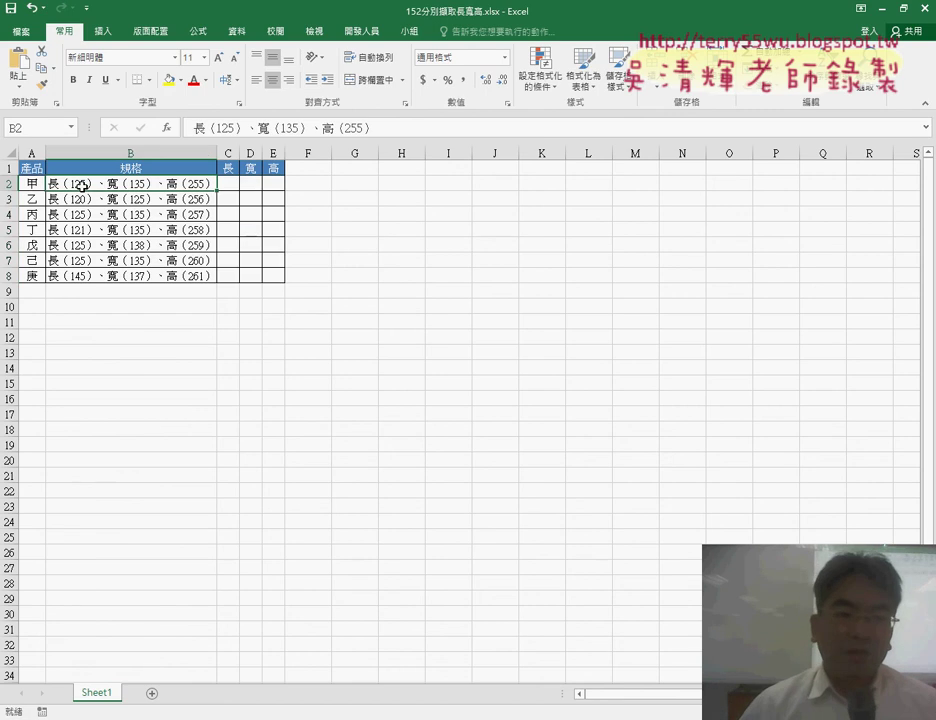
left_click_drag(207, 128, 218, 130)
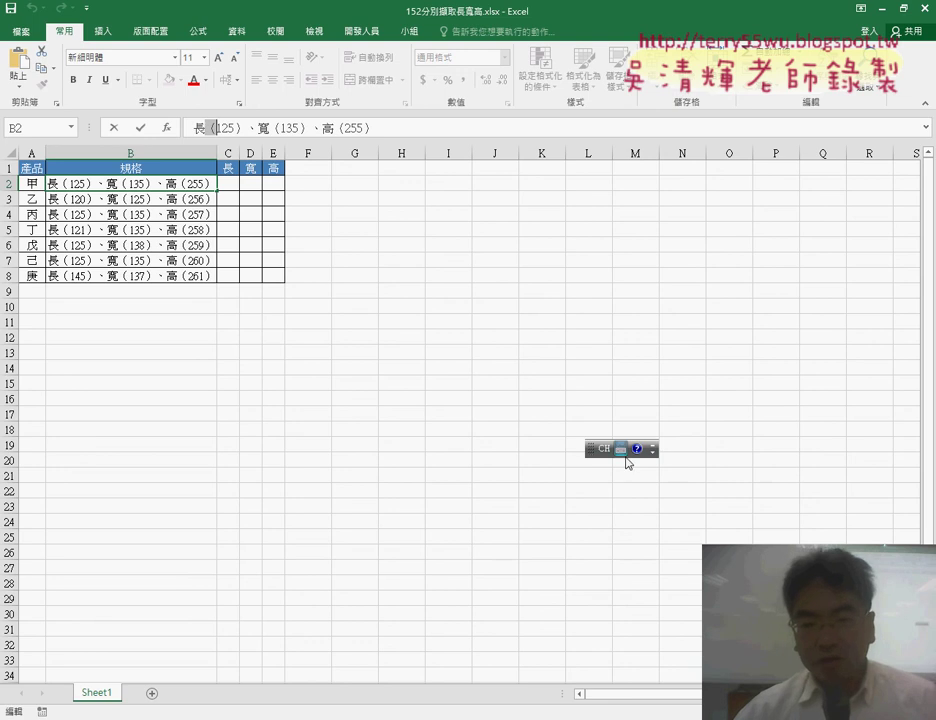
- Switch the input method to 新注音 full-width and step through empty cells C2, D2 and E2
left_click(620, 449)
left_click(642, 486)
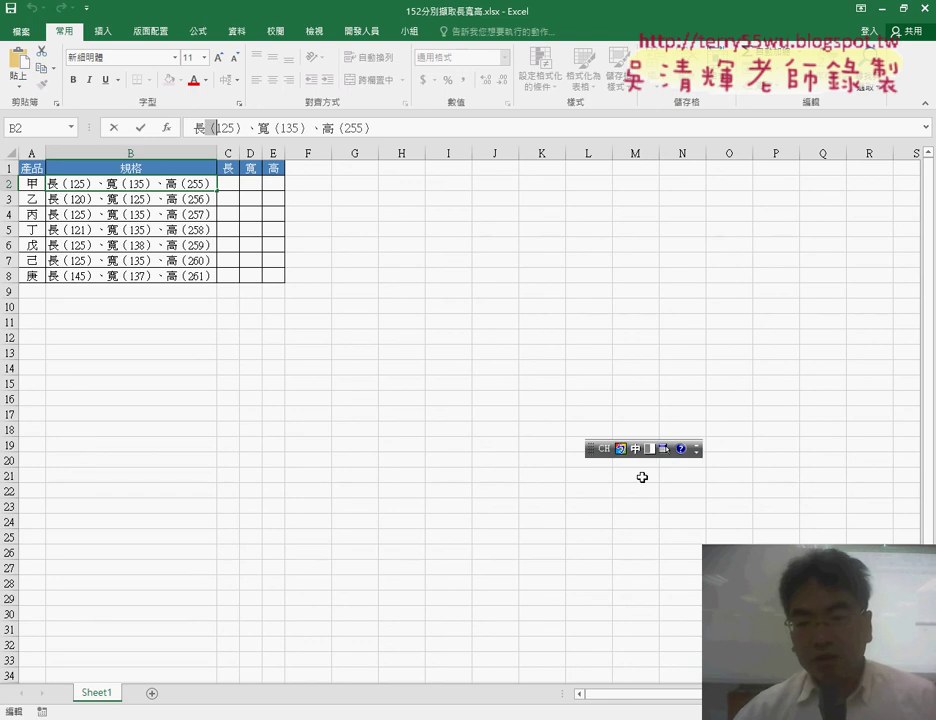
left_click(651, 452)
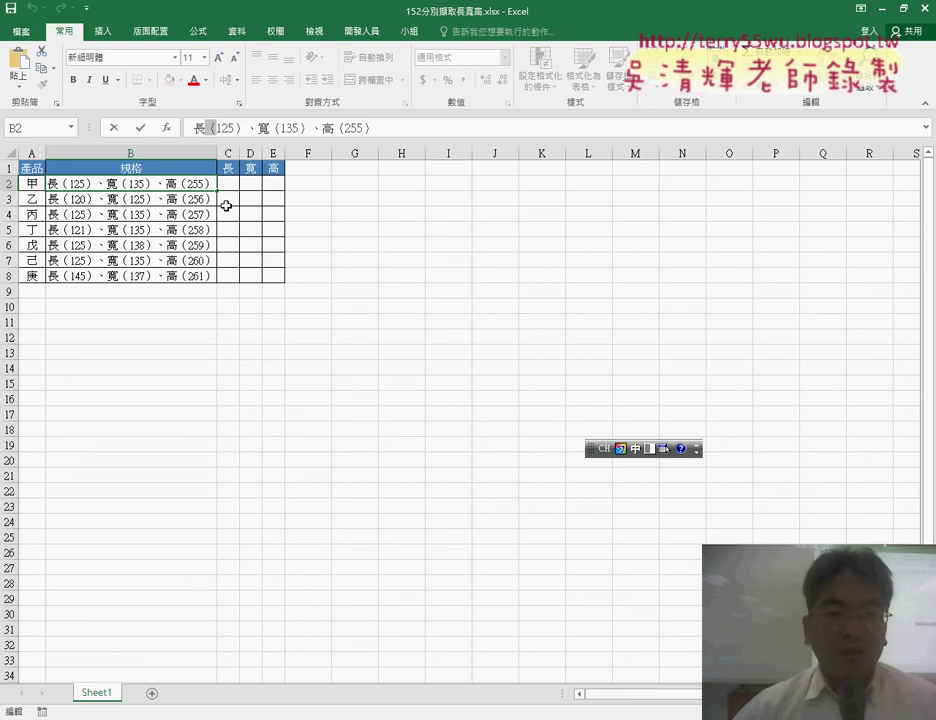
left_click(228, 184)
left_click(250, 184)
left_click(271, 182)
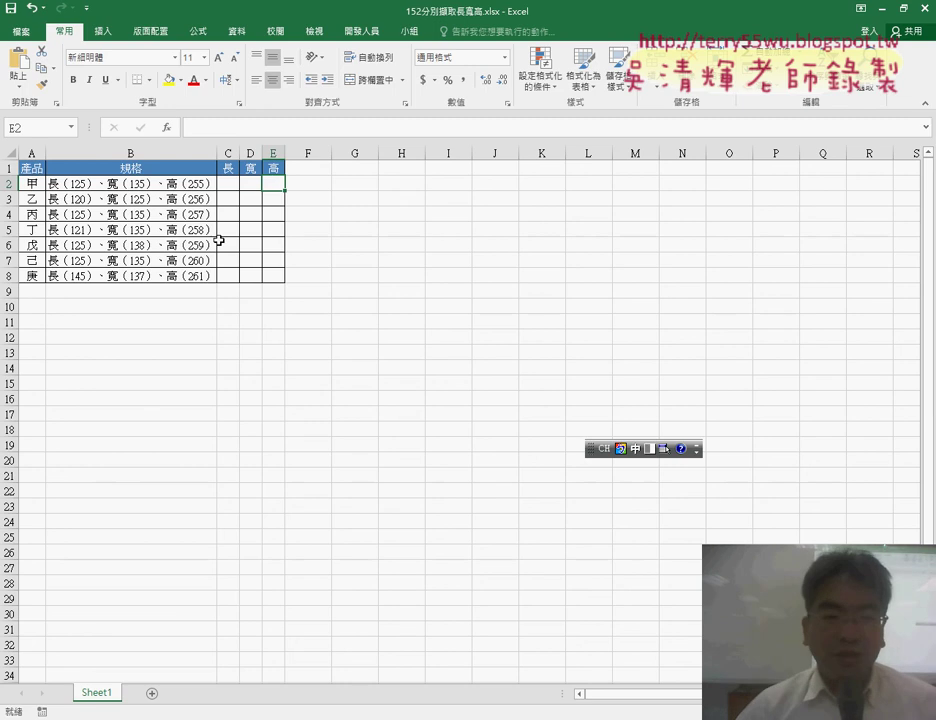
- Minimize the 152 workbook, duplicate the 函數 sheet as 函數 (2), and return to the VBA sheet
left_click(880, 10)
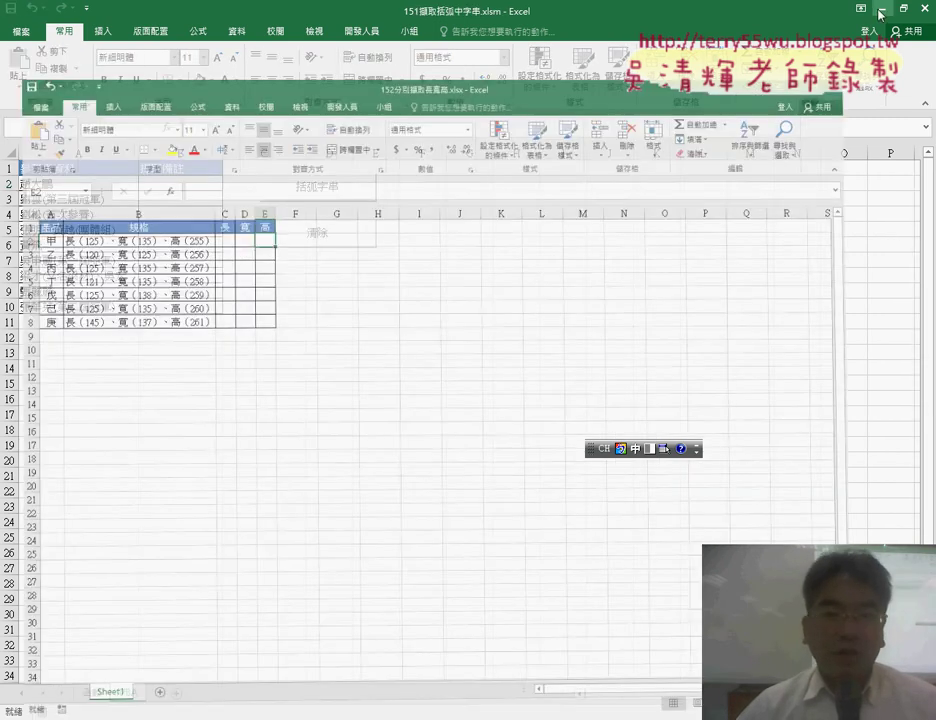
left_click(344, 310)
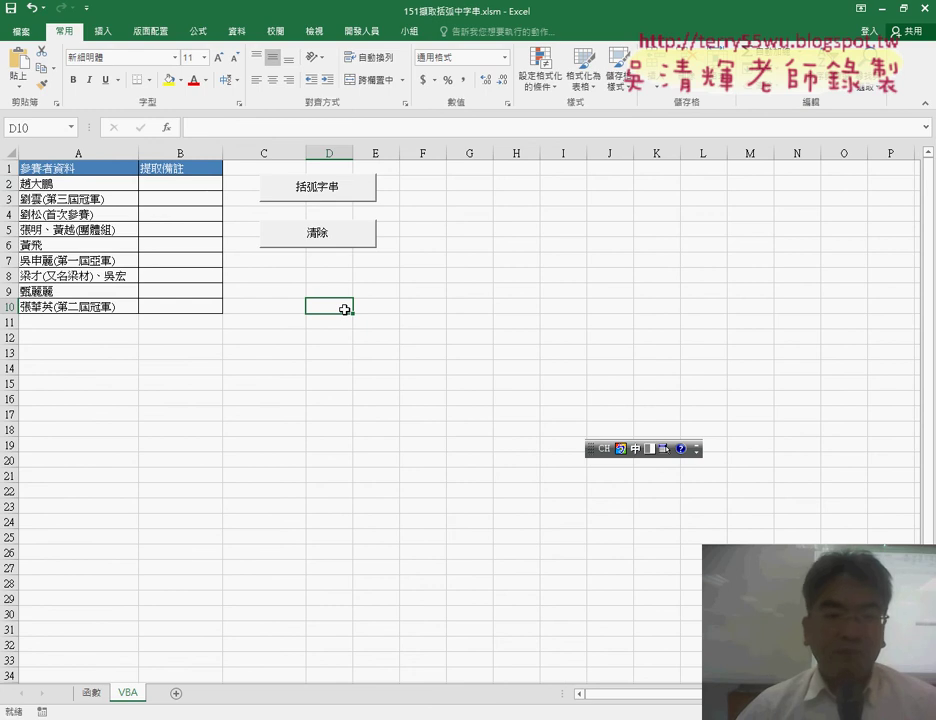
left_click(97, 692)
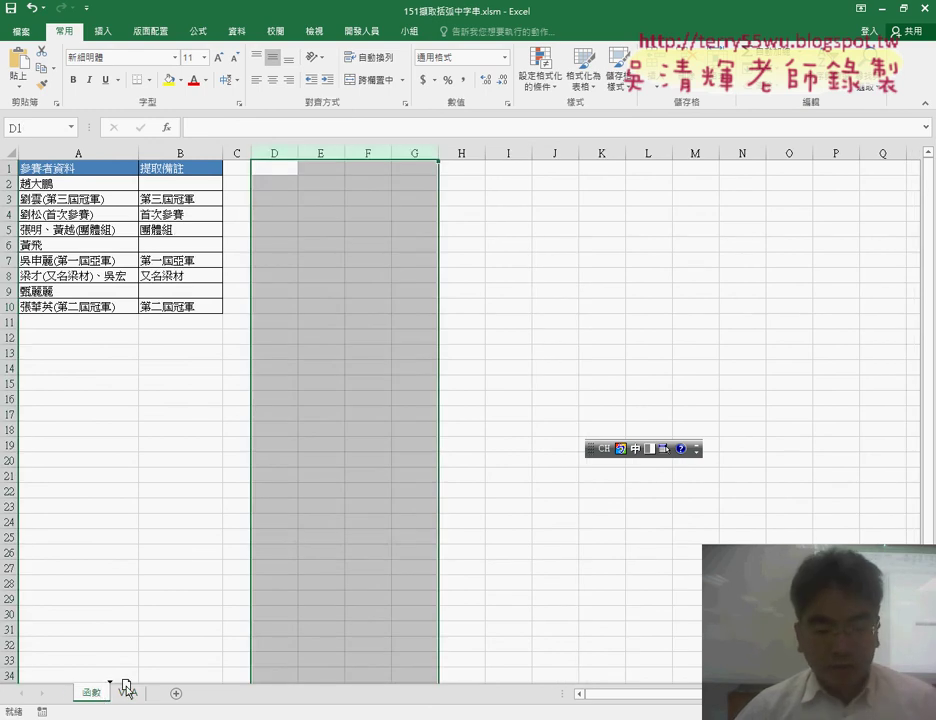
left_click_drag(126, 685, 130, 690)
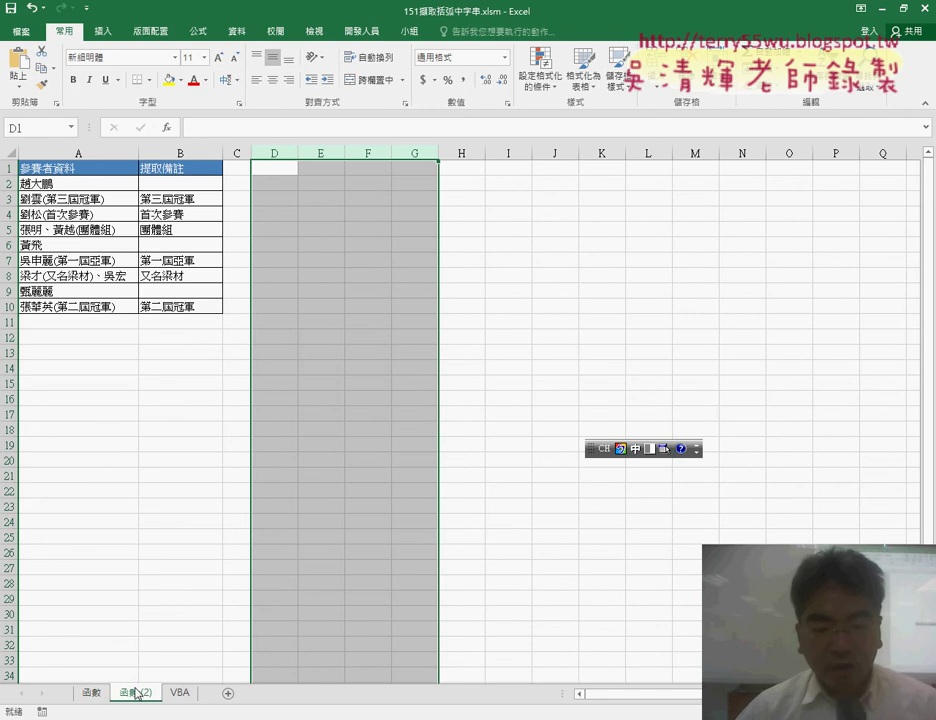
double_click(133, 694)
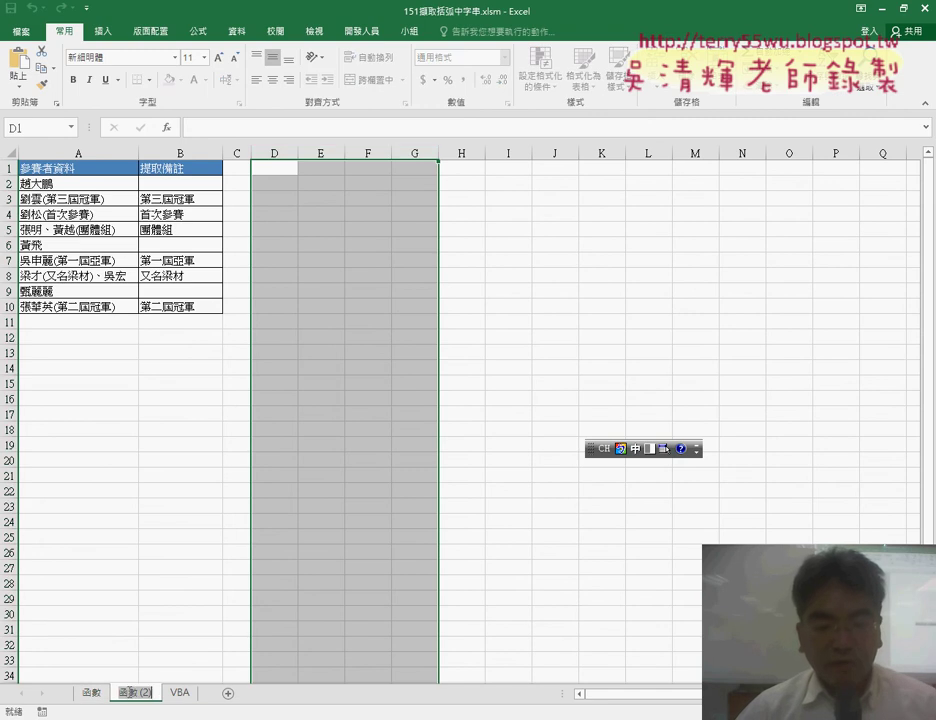
left_click(181, 694)
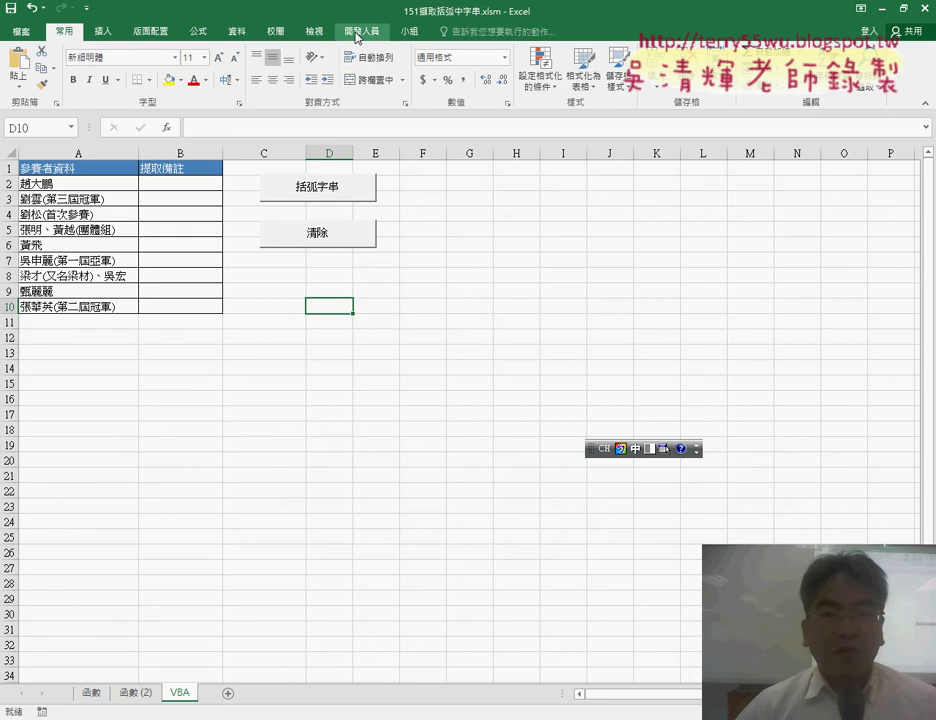
- Enable the 開發人員 Developer tab through Excel Options' Customize Ribbon and show its tools
left_click(86, 8)
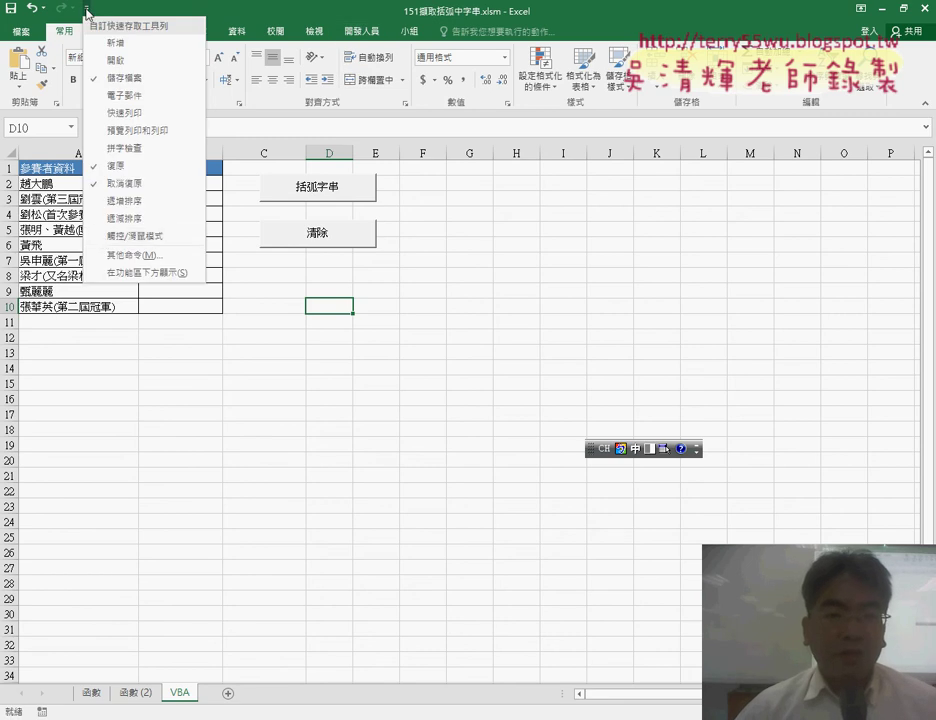
left_click(111, 256)
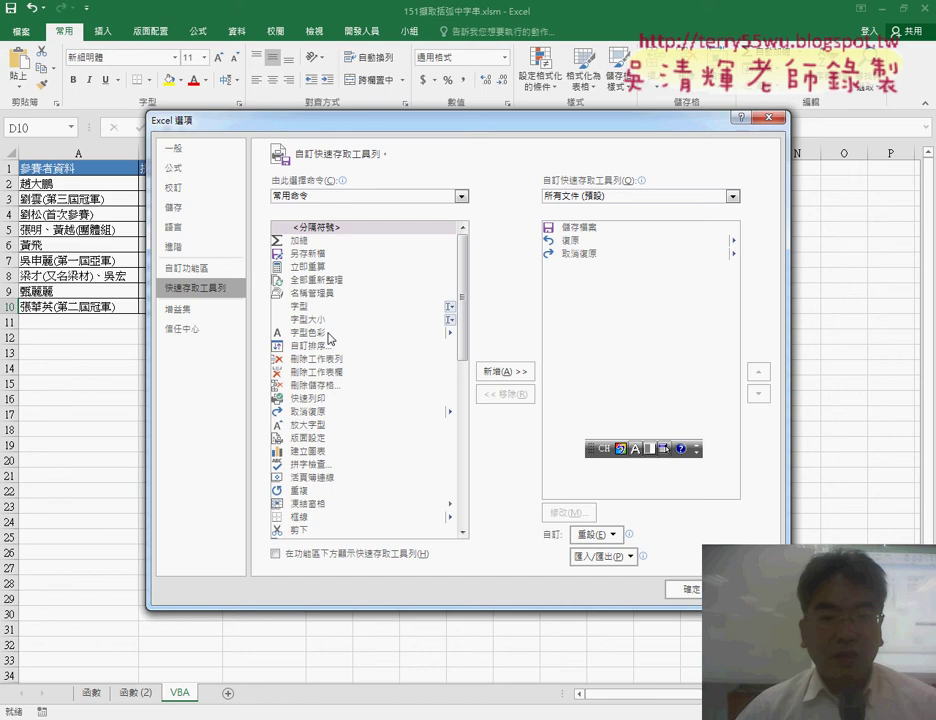
left_click(200, 268)
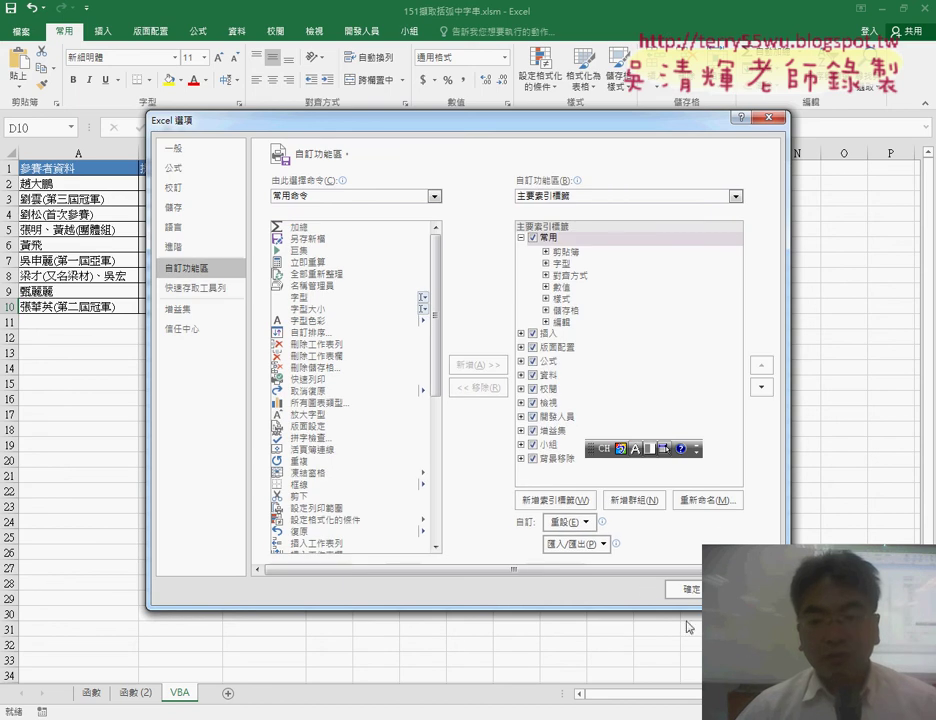
left_click(689, 589)
left_click(360, 32)
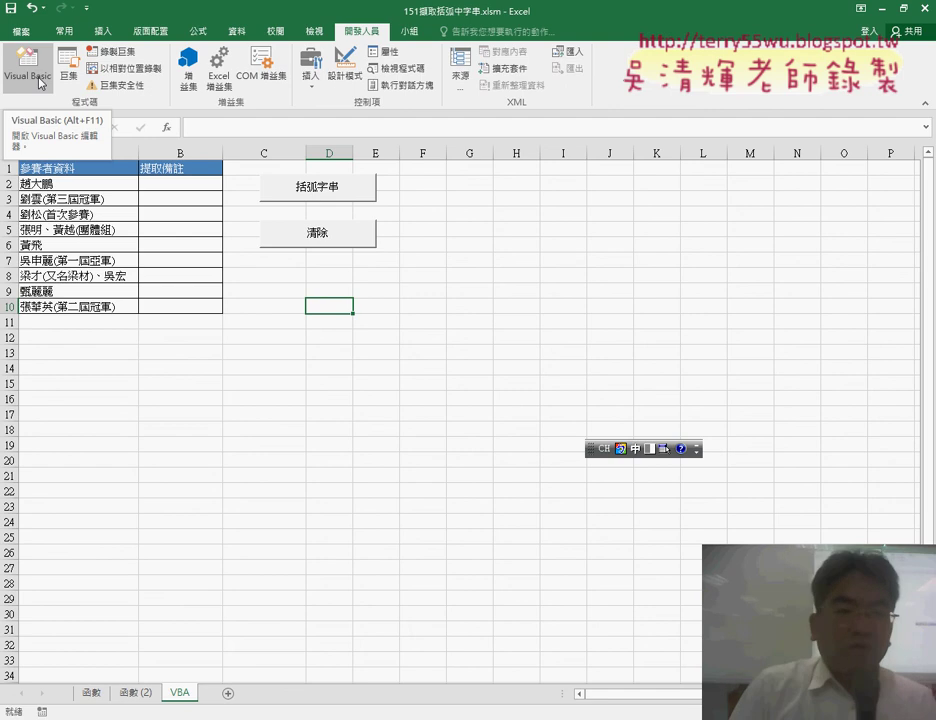
- Open the Visual Basic editor beside the sheet and view Module1's 括弧字串 and 清除 code
left_click(40, 82)
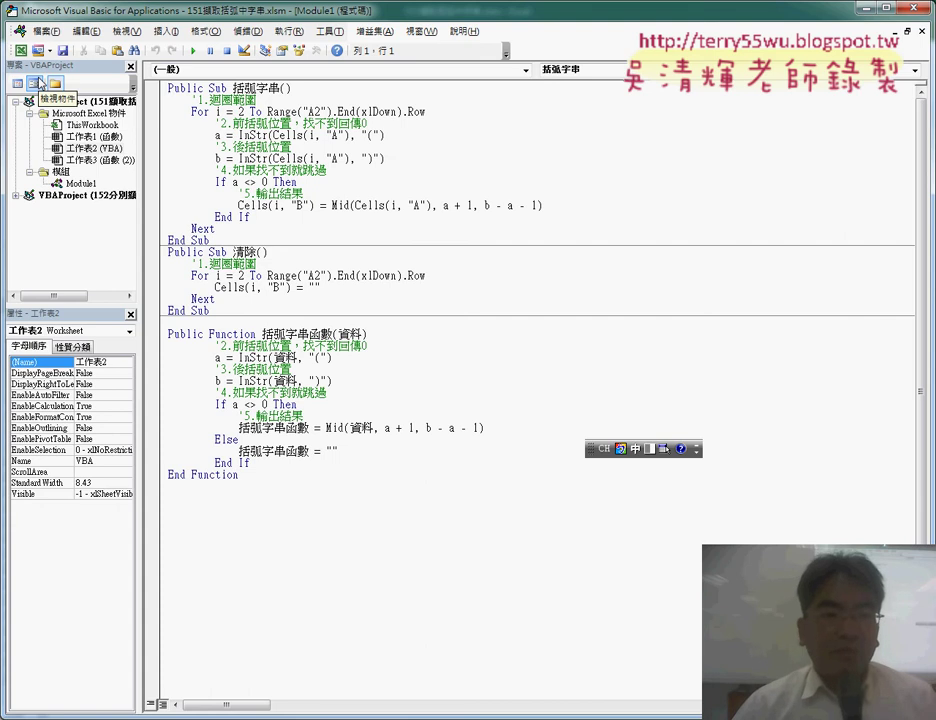
key("super+Down")
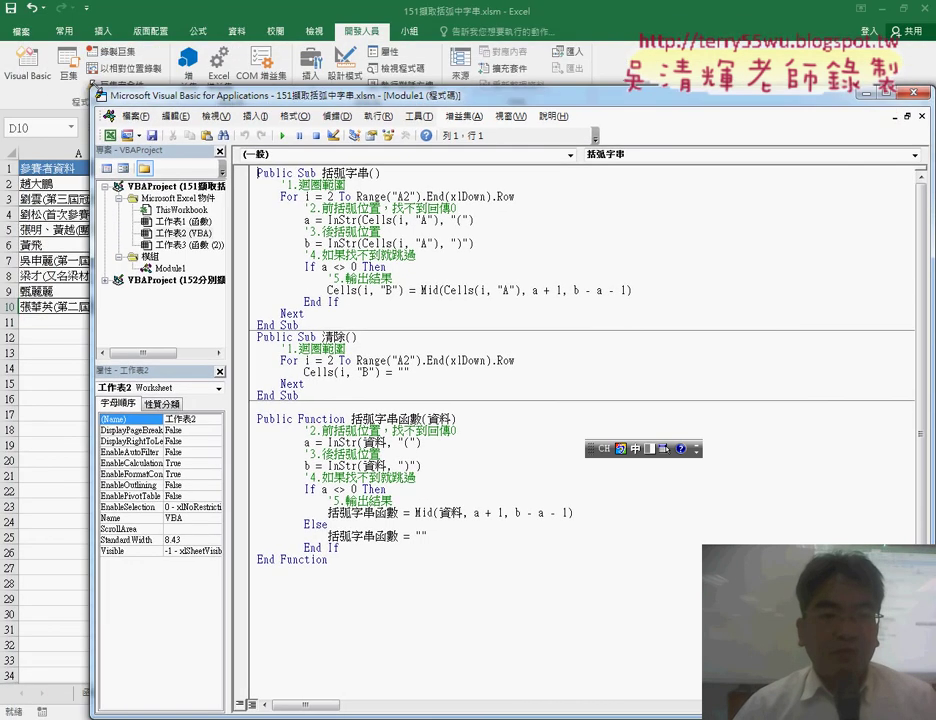
left_click_drag(203, 121, 357, 78)
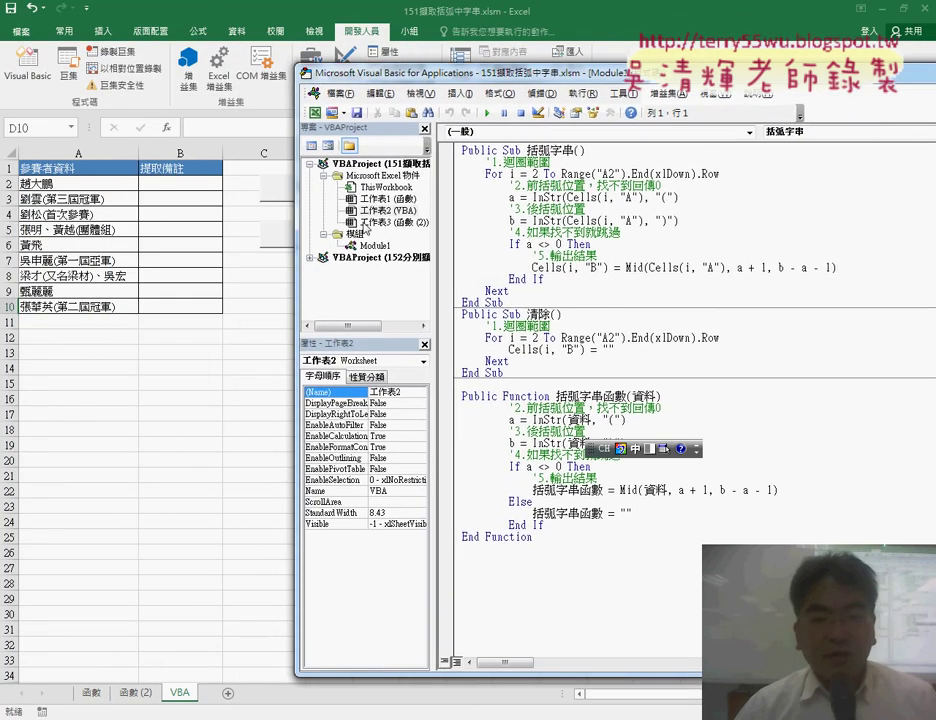
left_click_drag(431, 250, 500, 250)
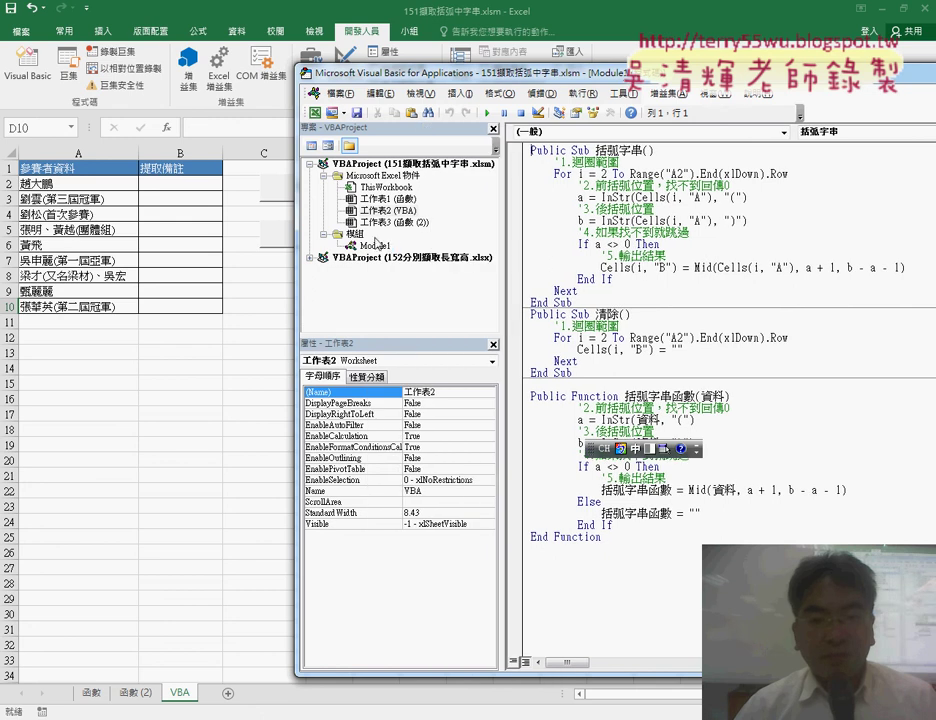
left_click(375, 245)
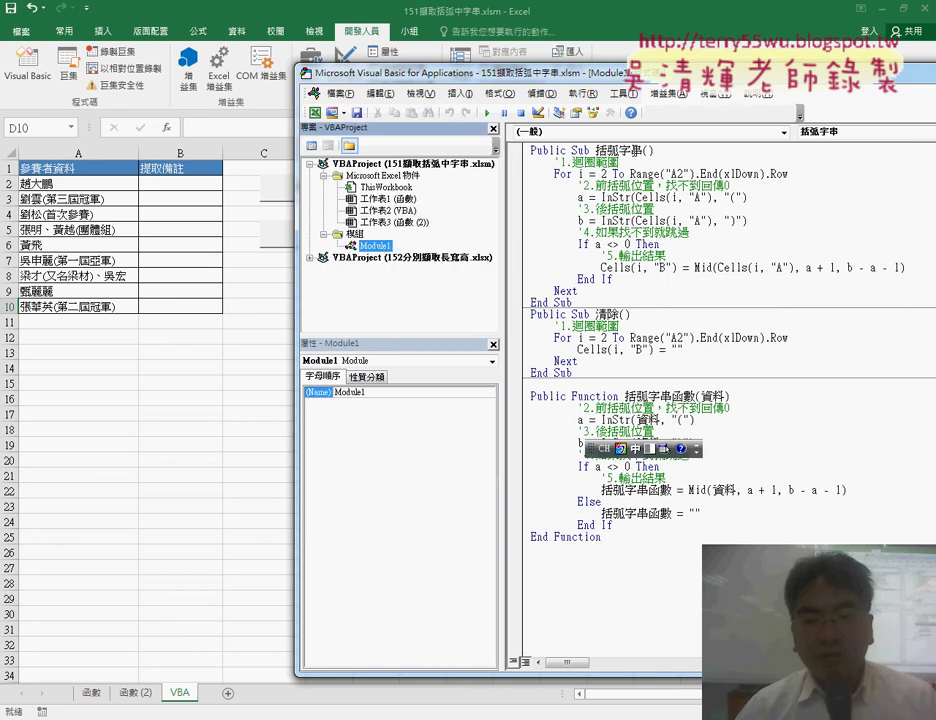
left_click_drag(596, 150, 632, 150)
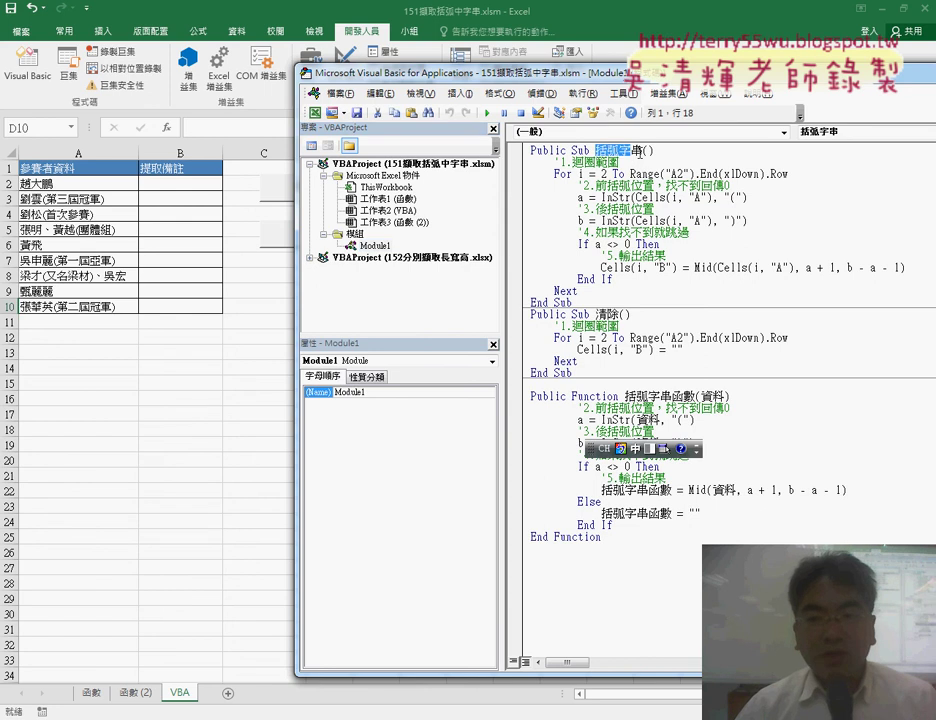
left_click(460, 93)
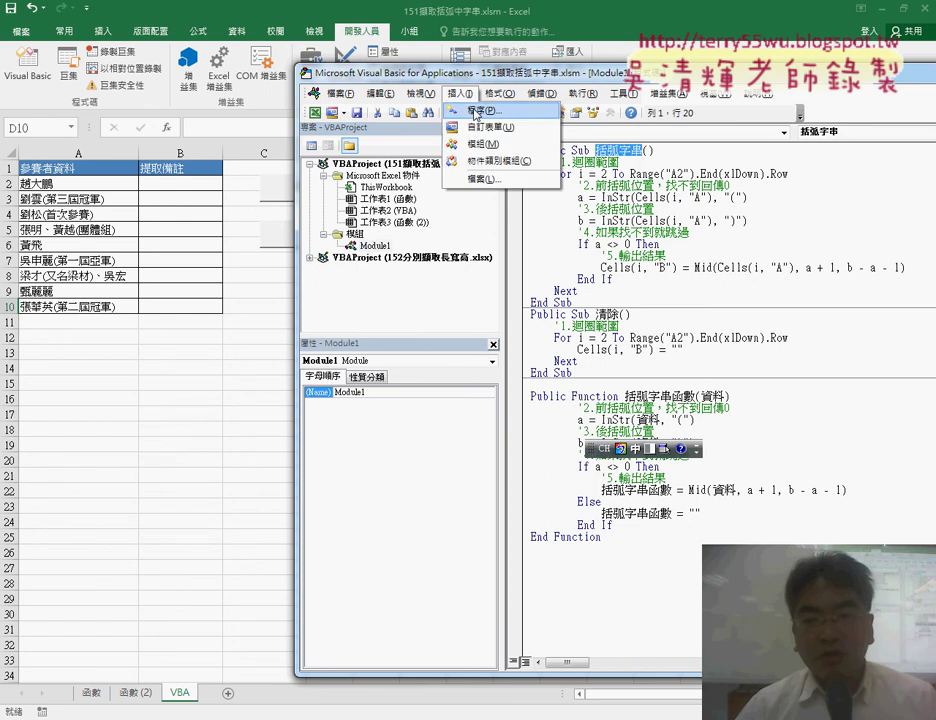
- Start a new Function procedure, cancel it, and move the editor beside the 括弧字串 and 清除 buttons
left_click(476, 112)
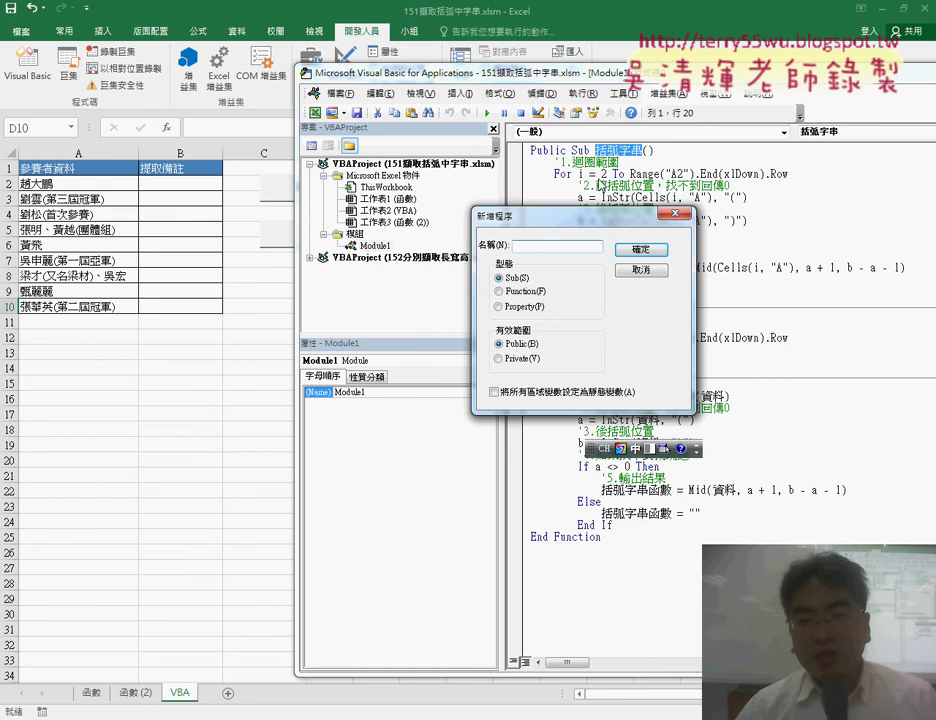
left_click(510, 291)
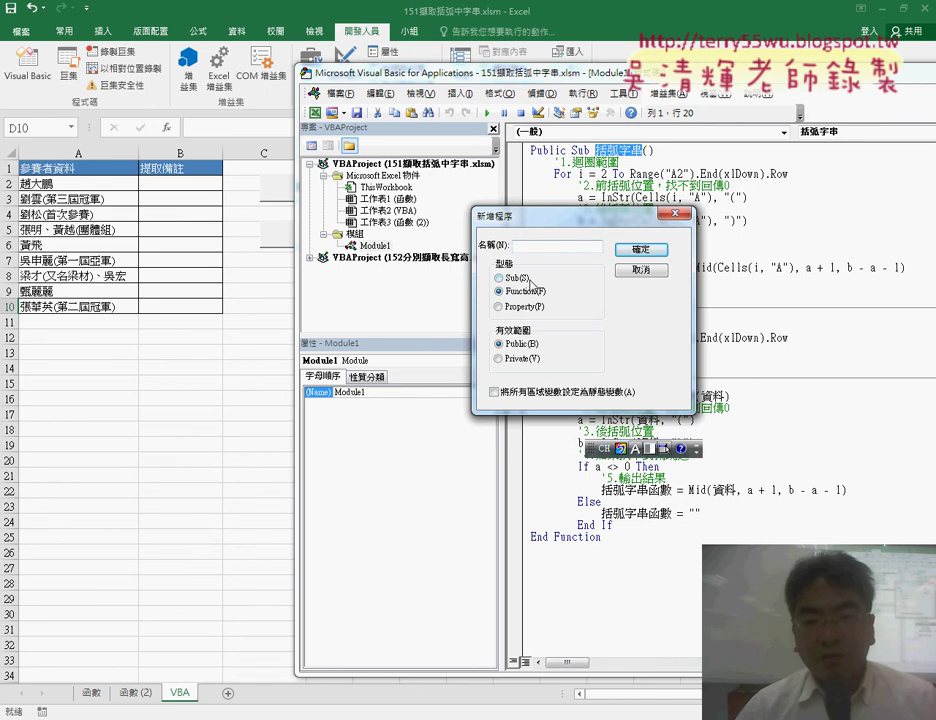
key("Escape")
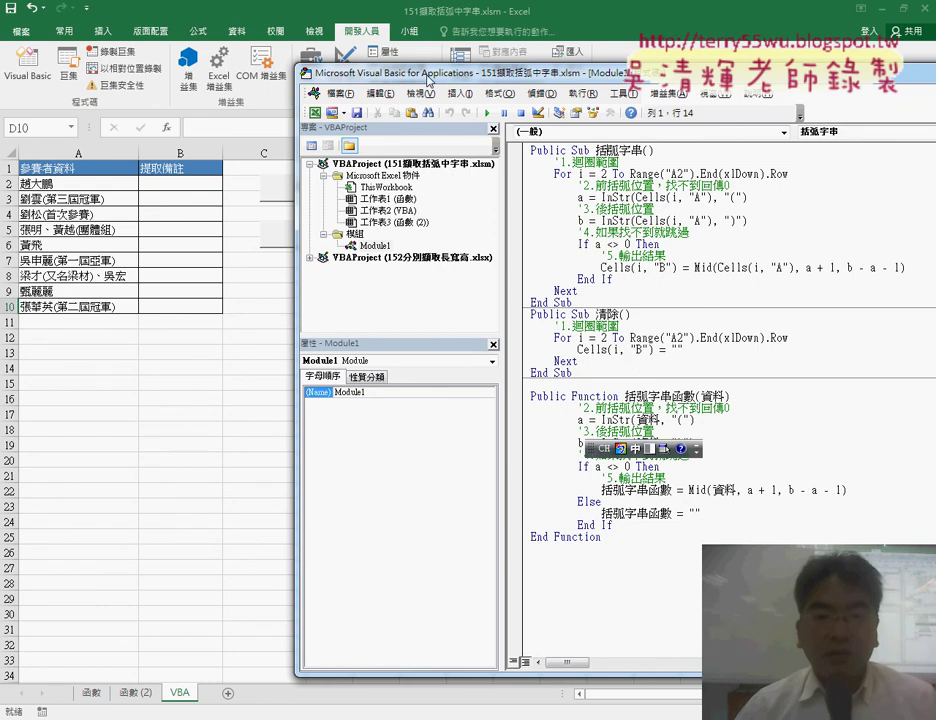
left_click_drag(320, 72, 383, 70)
left_click(652, 347)
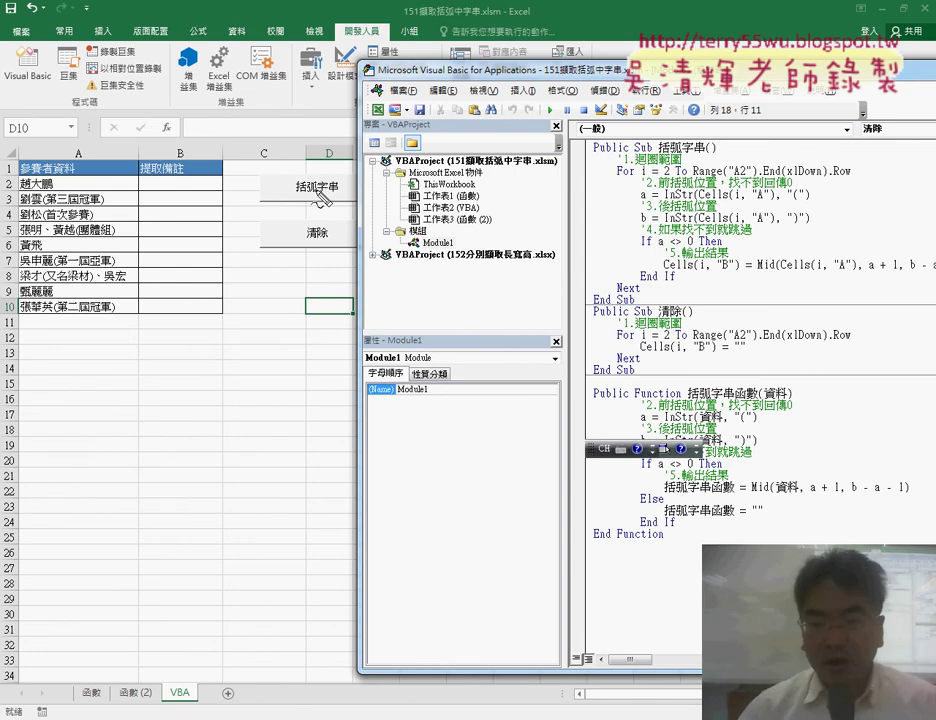
left_click_drag(616, 309, 650, 302)
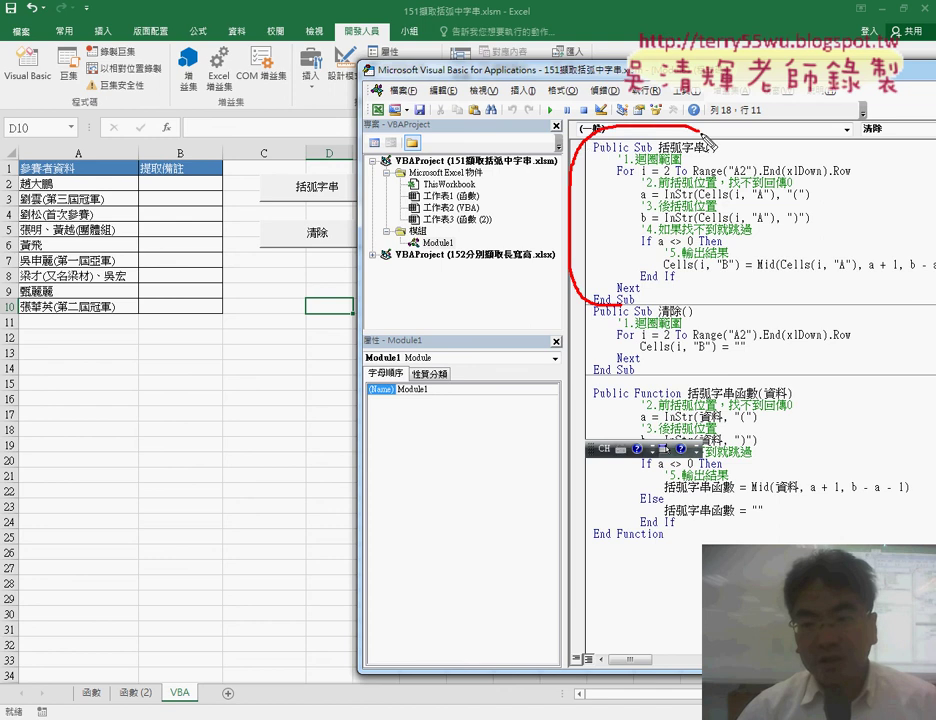
mouse_move(605, 378)
left_mouse_down()
mouse_move(777, 322)
mouse_move(770, 378)
left_mouse_up()
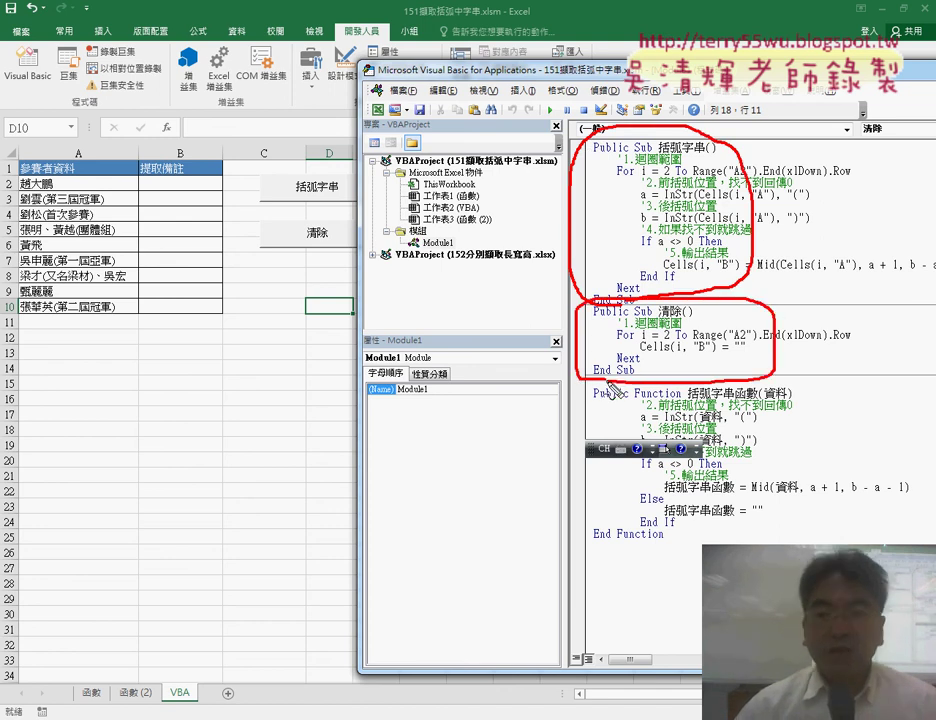
left_click_drag(565, 195, 340, 205)
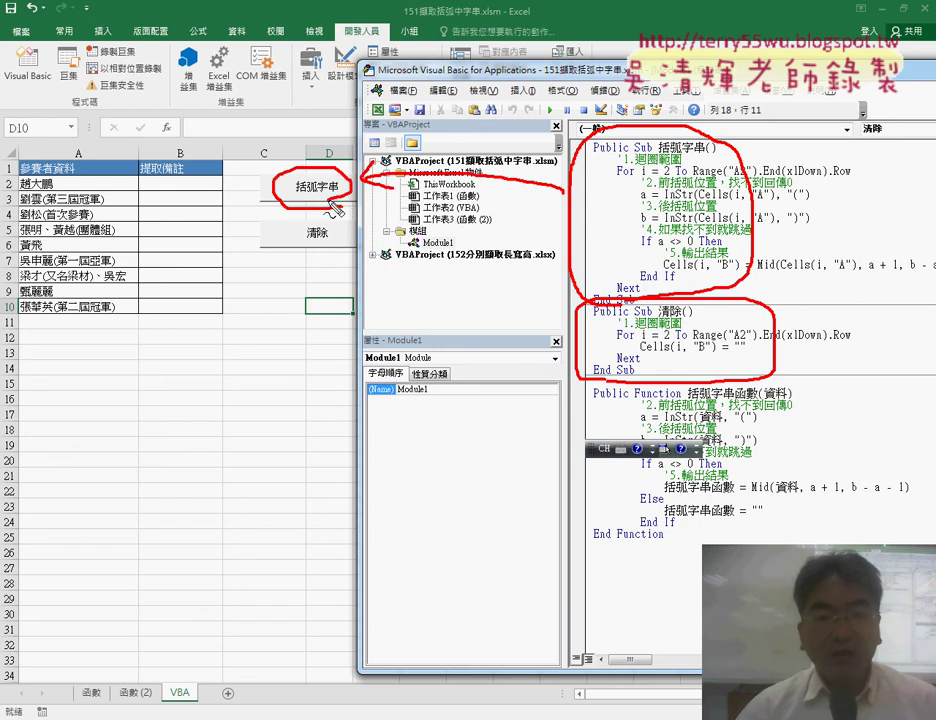
left_click_drag(575, 330, 348, 236)
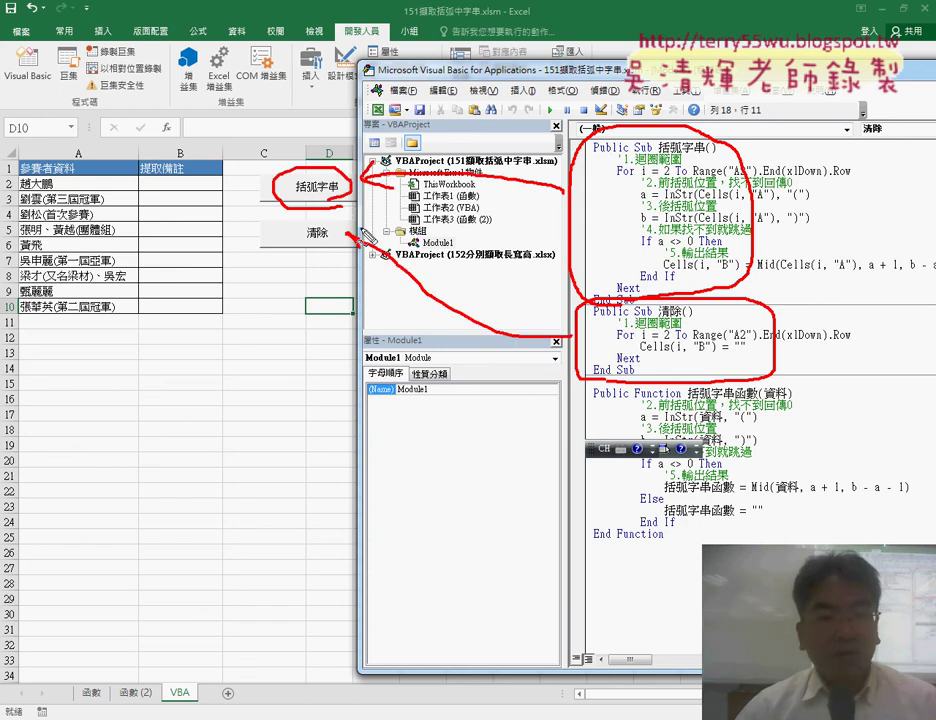
mouse_move(300, 212)
left_mouse_down()
mouse_move(272, 219)
mouse_move(310, 248)
left_mouse_up()
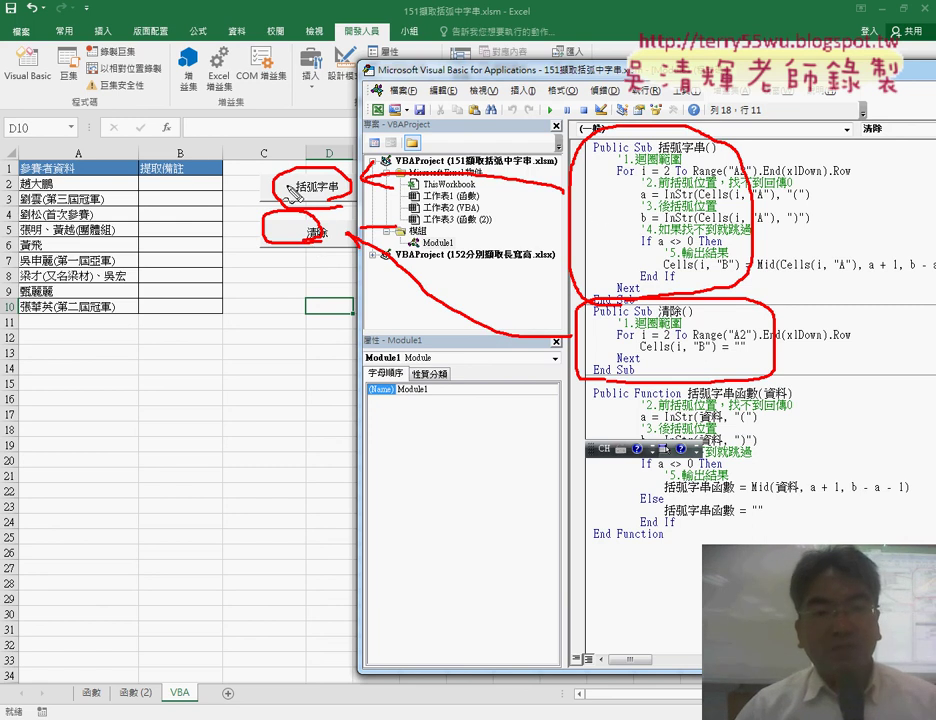
left_click_drag(170, 113, 165, 115)
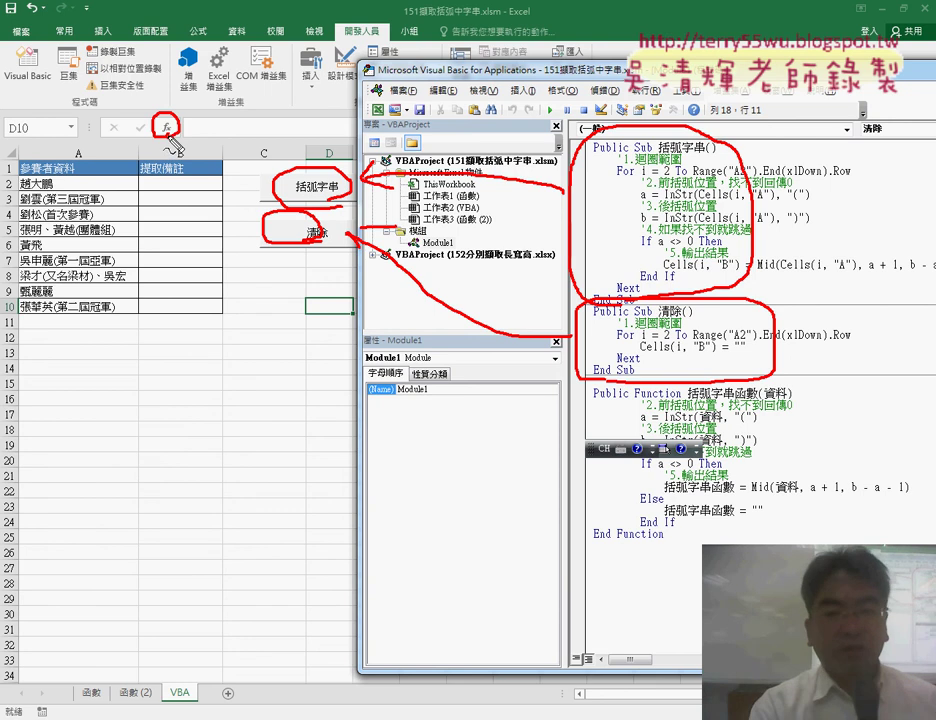
key("Escape")
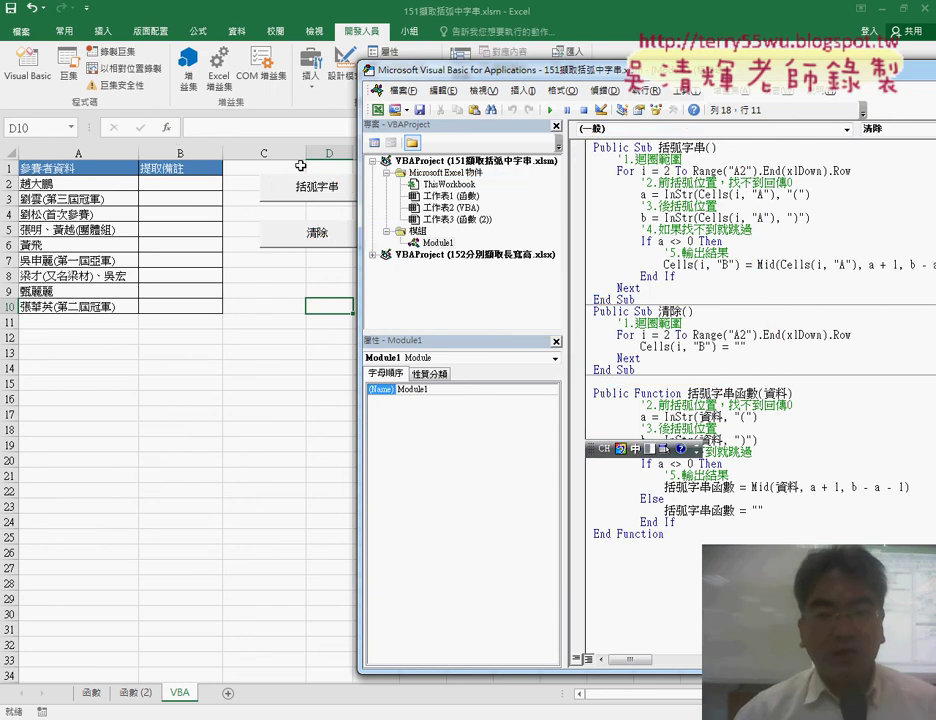
- Run the 括弧字串 macro to fill 提取備註 with bracketed remarks, then empty it with 清除
left_click(311, 82)
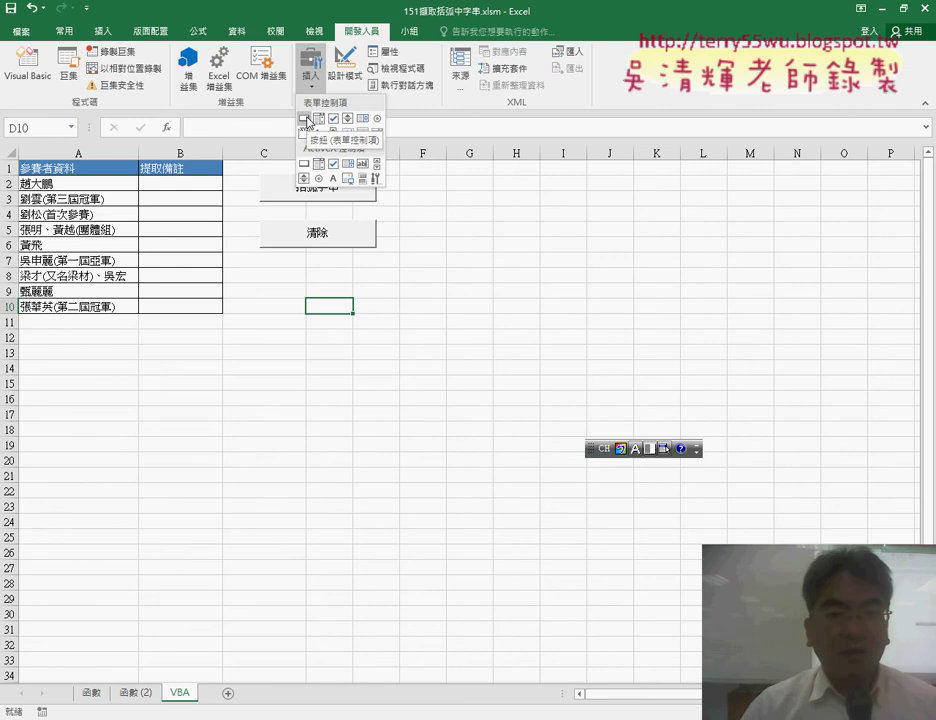
left_click(305, 119)
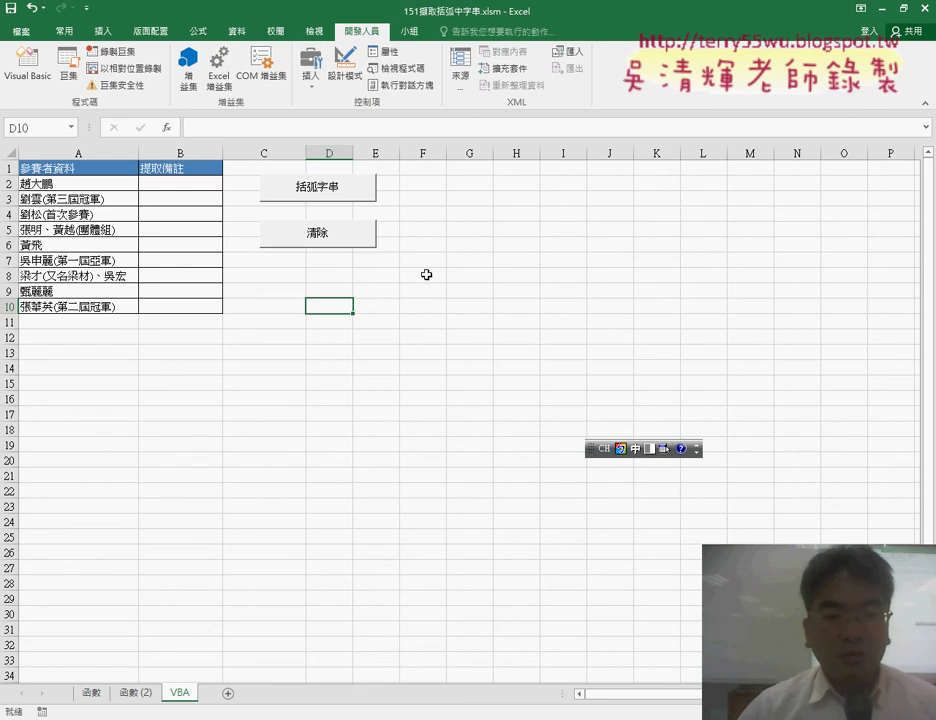
left_click(353, 199)
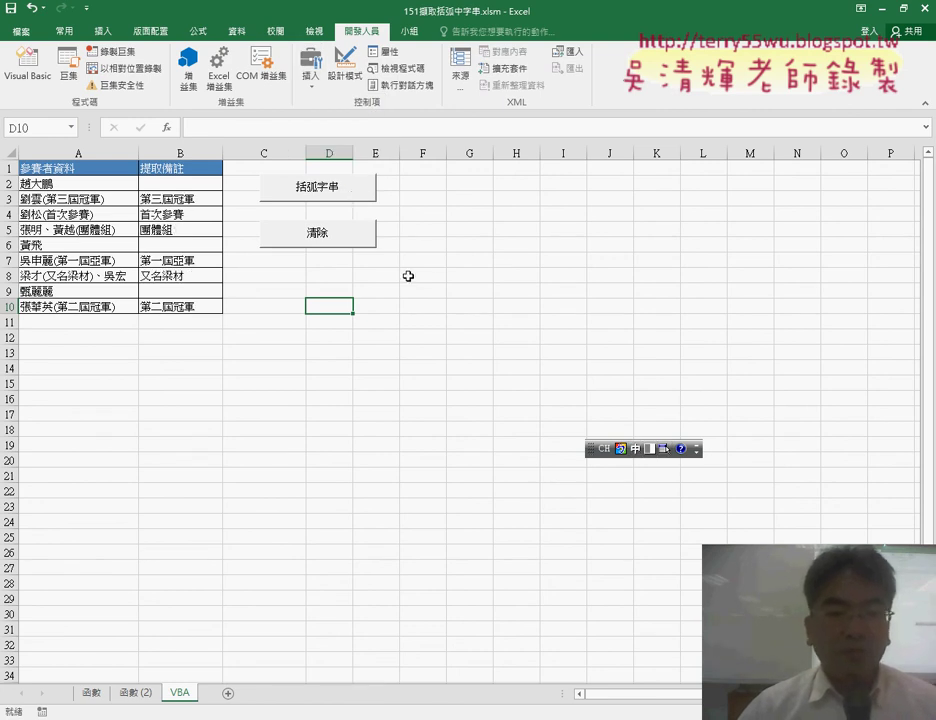
left_click(297, 237)
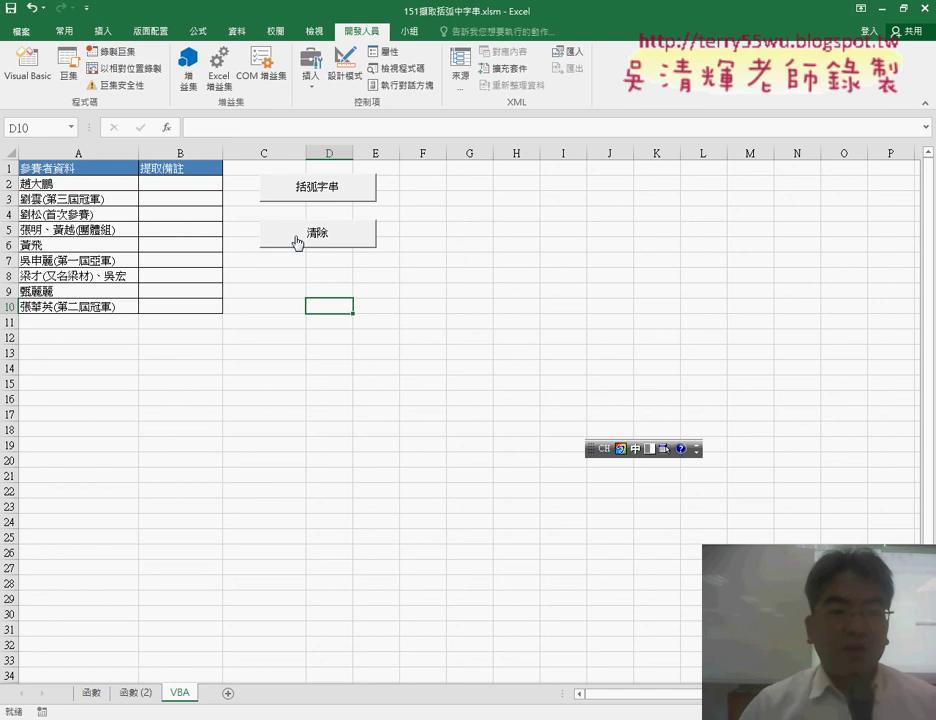
left_click(202, 183)
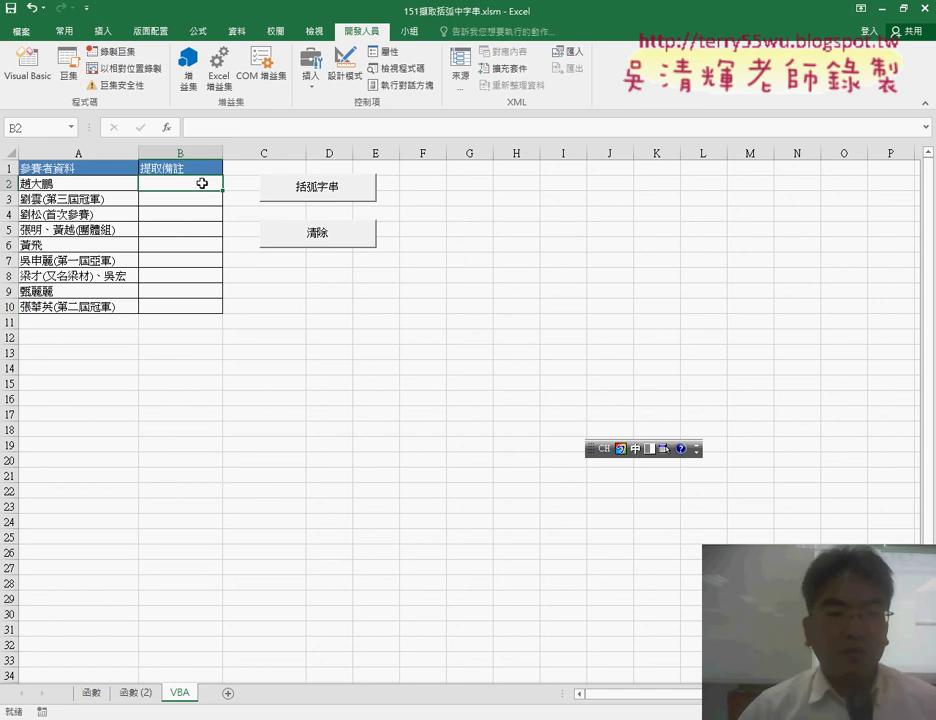
- Fill B2:B10 with the user-defined 括弧字串函數(A2) formula, then delete those formulas
left_click(167, 130)
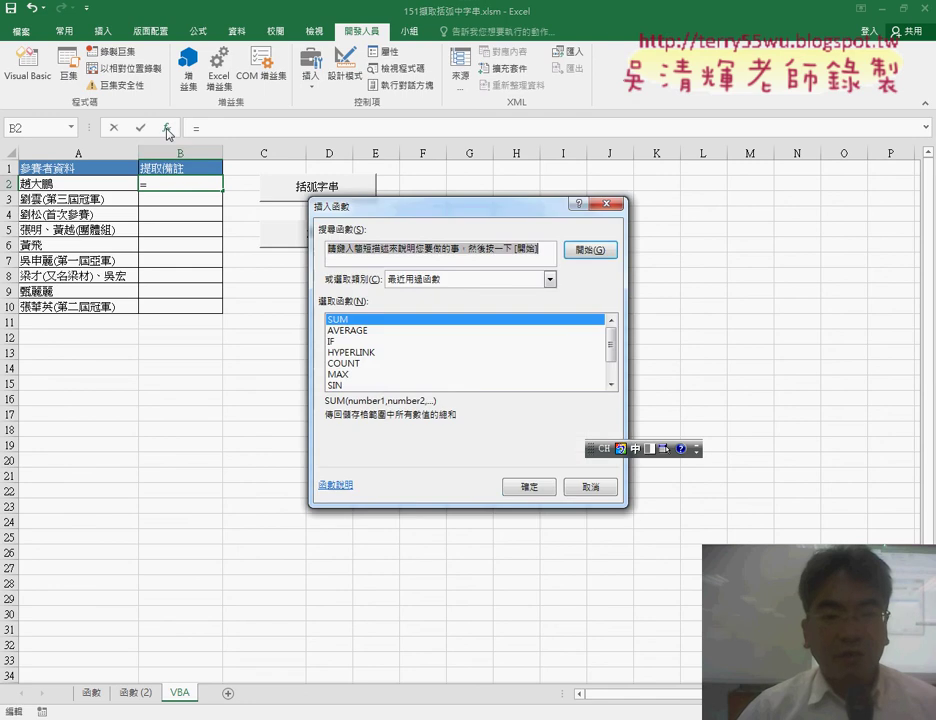
left_click(455, 281)
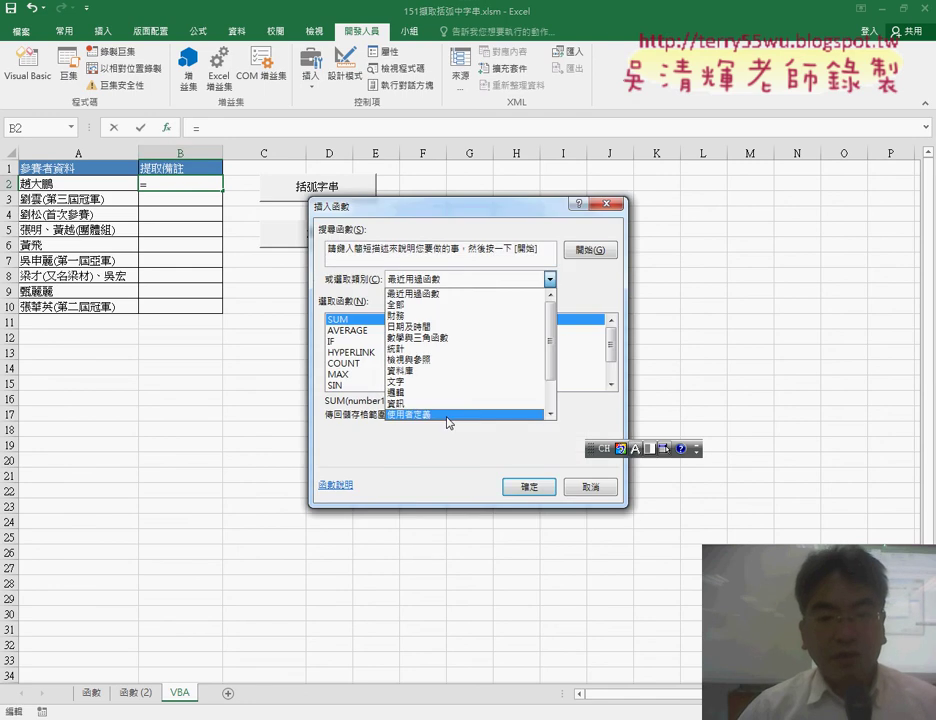
left_click(488, 410)
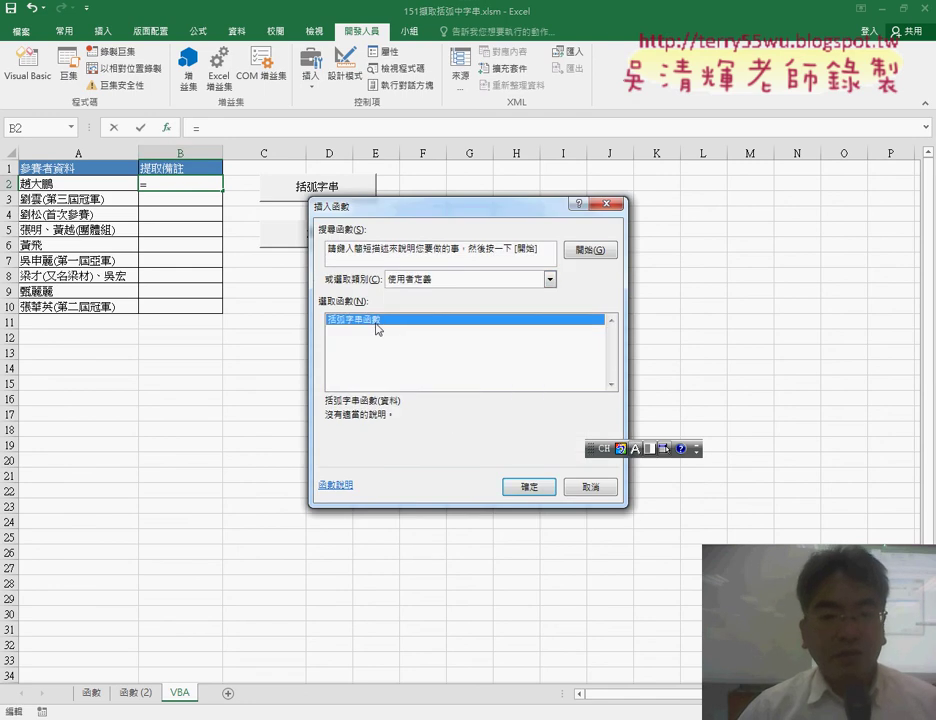
left_click(531, 487)
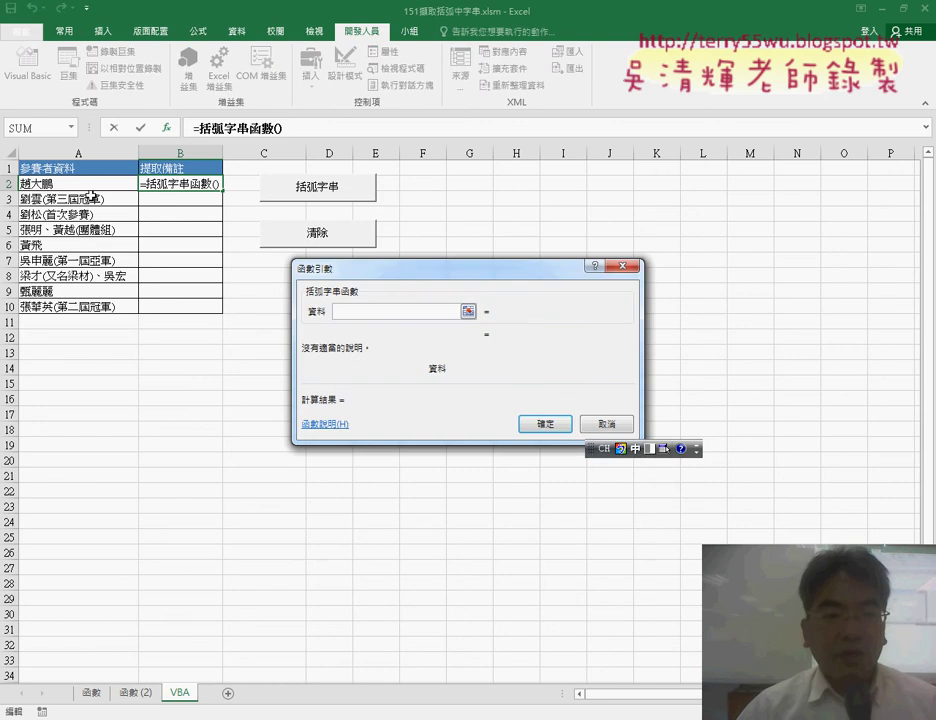
left_click(73, 183)
left_click(540, 422)
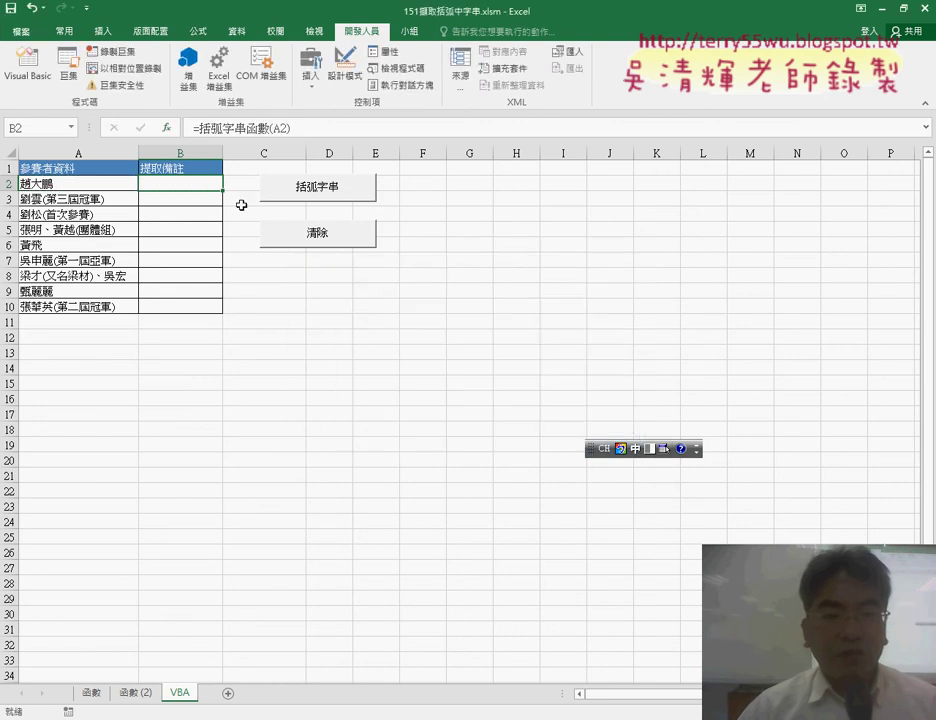
left_click_drag(225, 191, 224, 309)
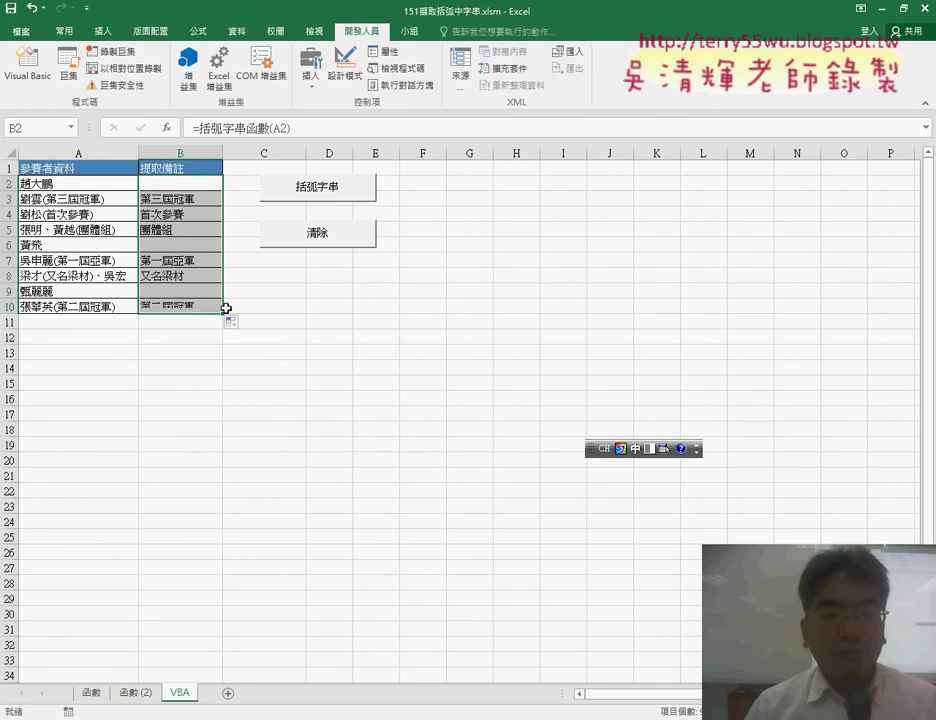
key("Delete")
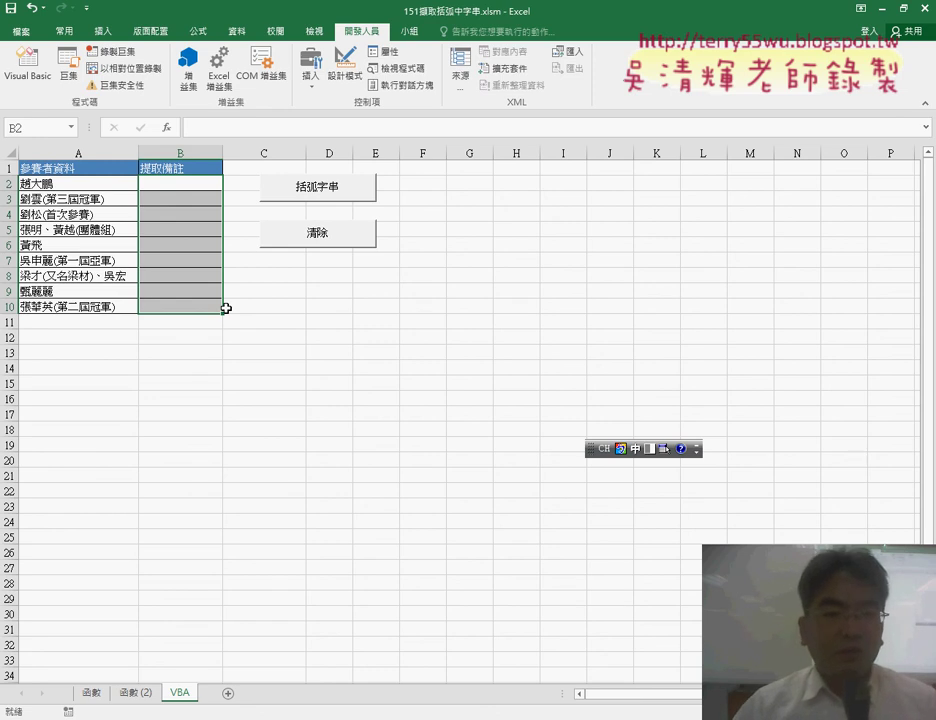
- Select cell B2 on the VBA sheet
left_click(190, 184)
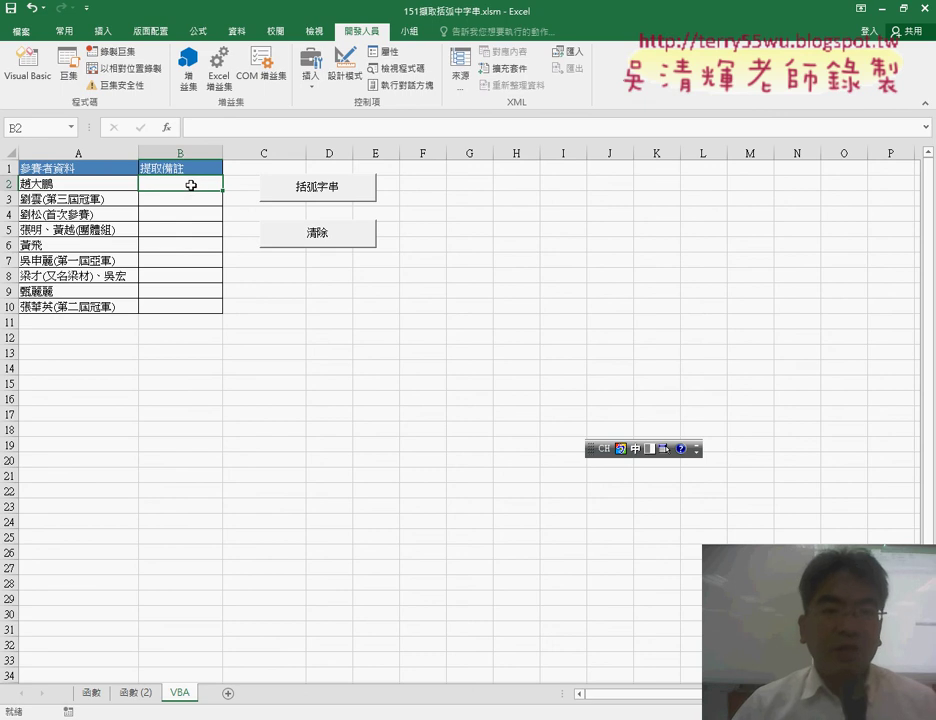
- Delete 括弧字串函數's body code and its 資料 parameter, leaving an empty 括弧字串函數() shell
left_click(37, 80)
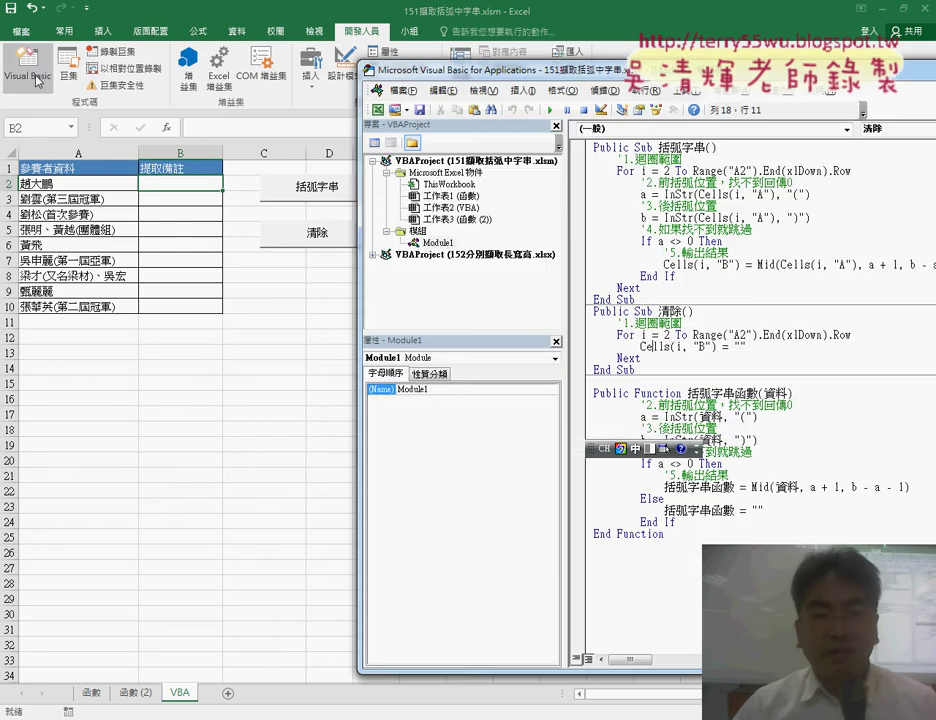
left_click_drag(560, 76, 409, 60)
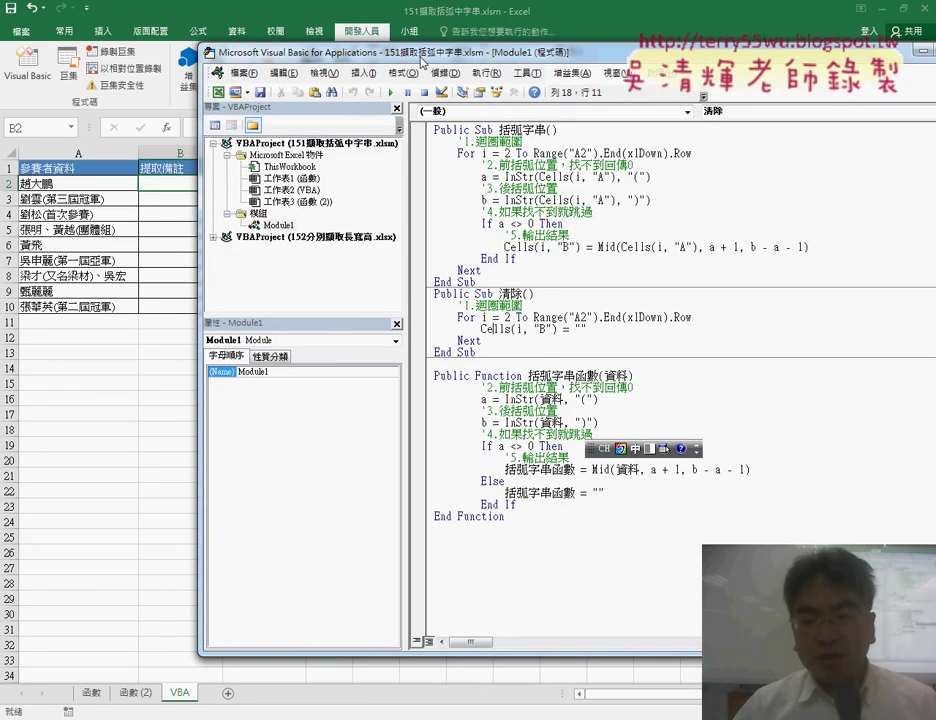
left_click_drag(516, 505, 428, 386)
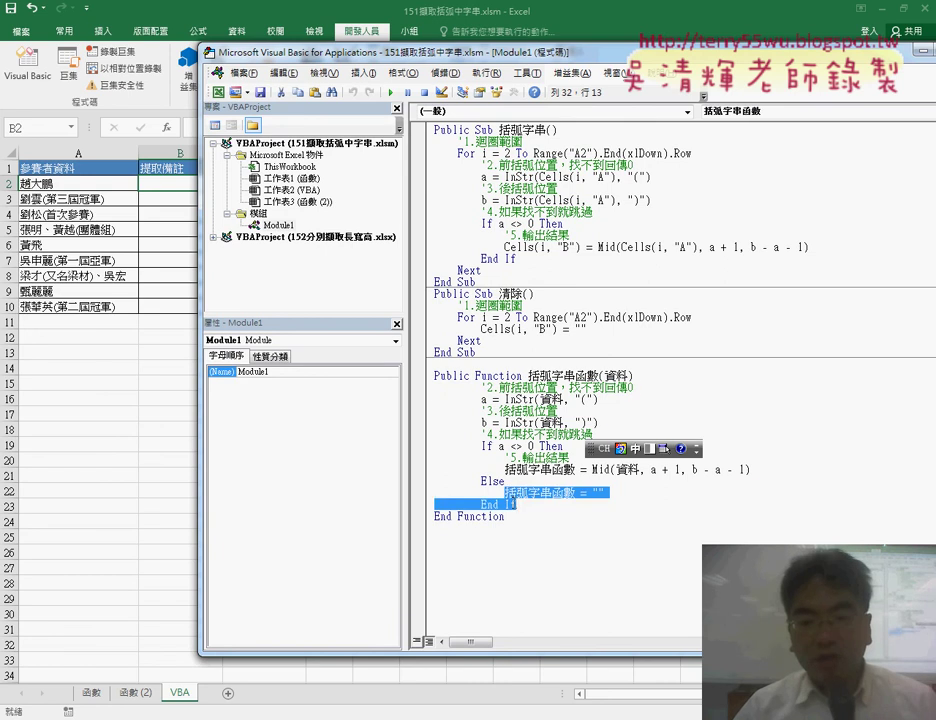
key("Delete")
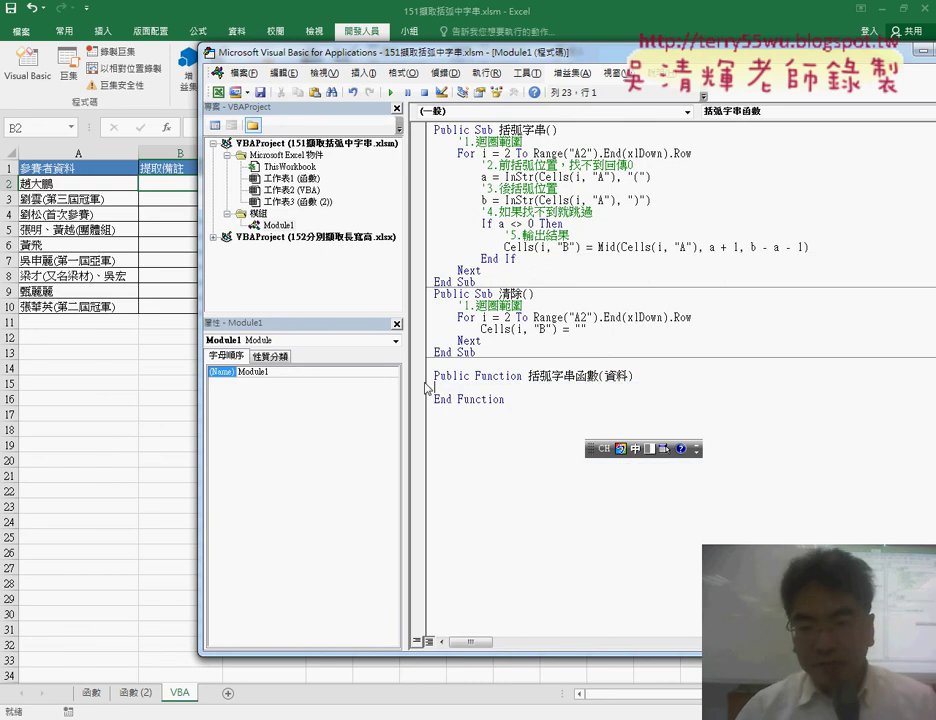
double_click(624, 377)
key("Delete")
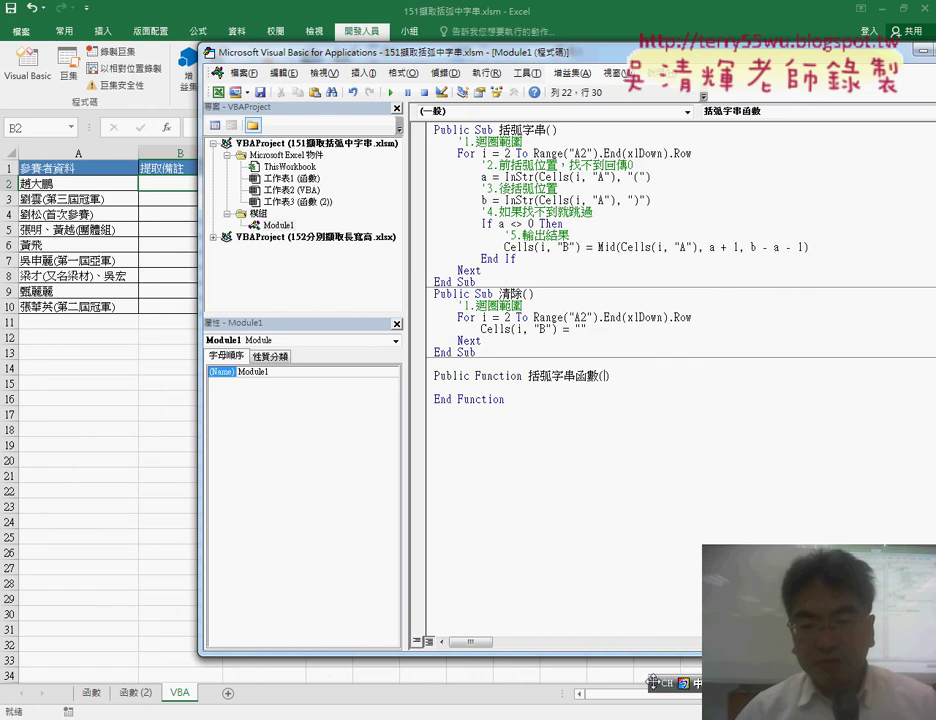
left_click(366, 73)
left_click(385, 90)
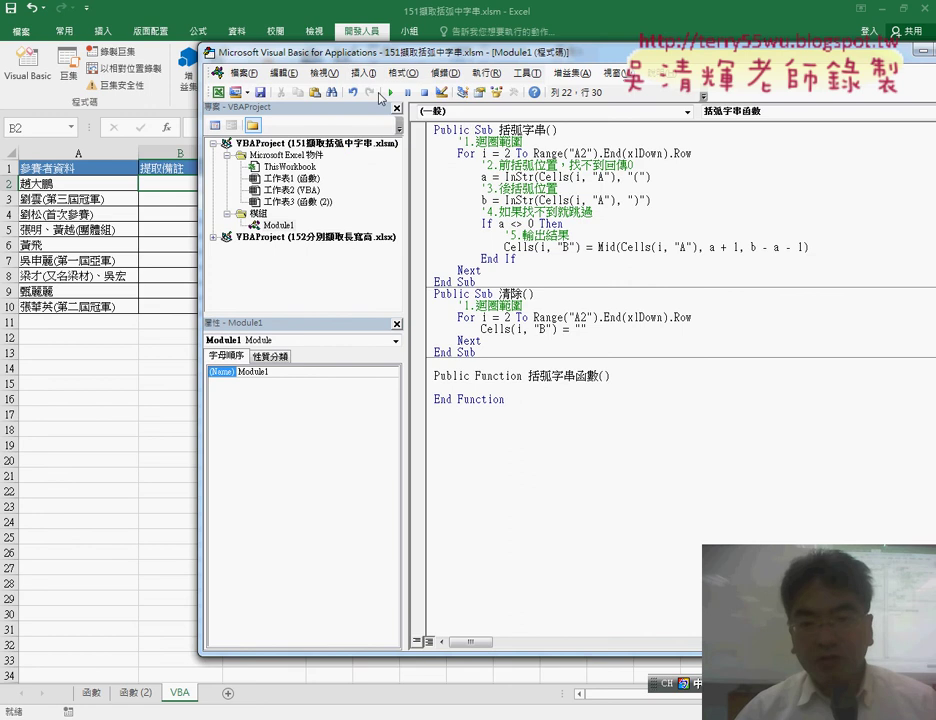
- Pick the Function type in Add Procedure, then cancel without adding a procedure
left_click_drag(508, 287, 548, 397)
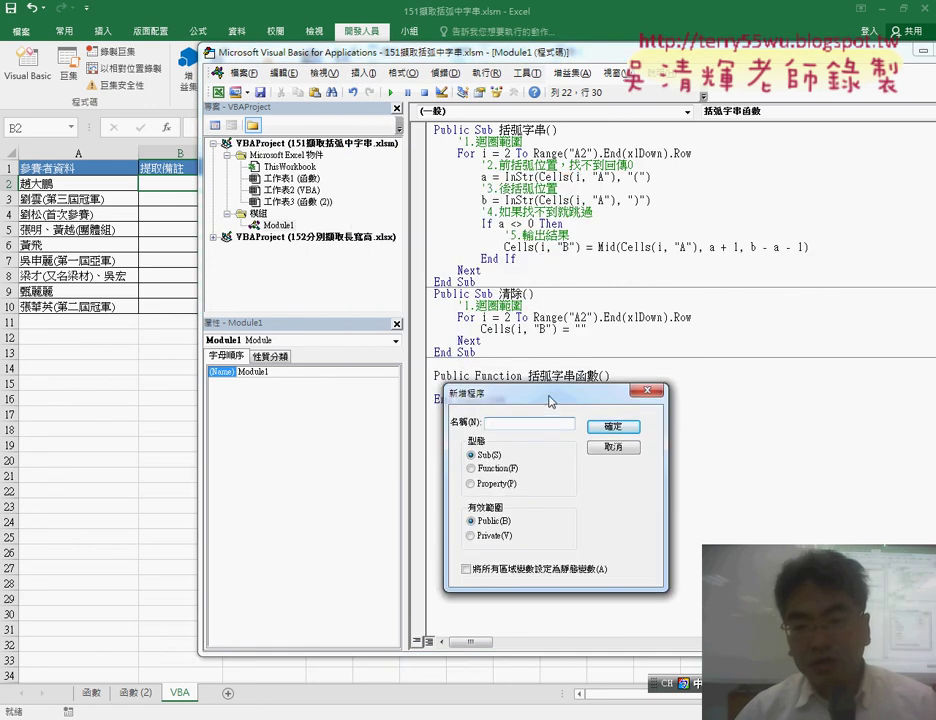
left_click(474, 469)
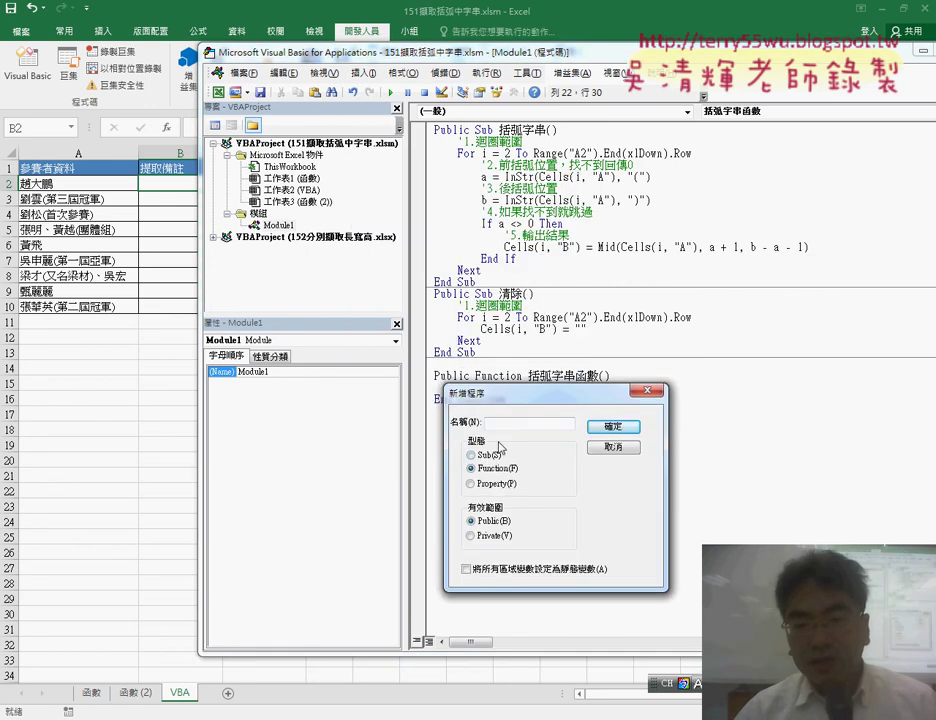
left_click(500, 422)
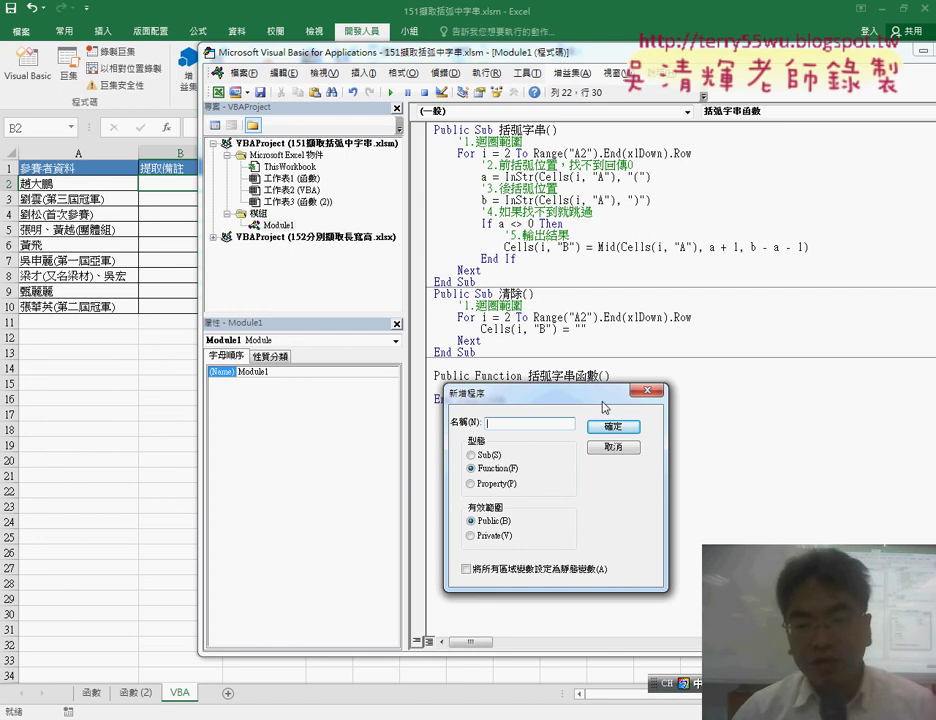
left_click(615, 448)
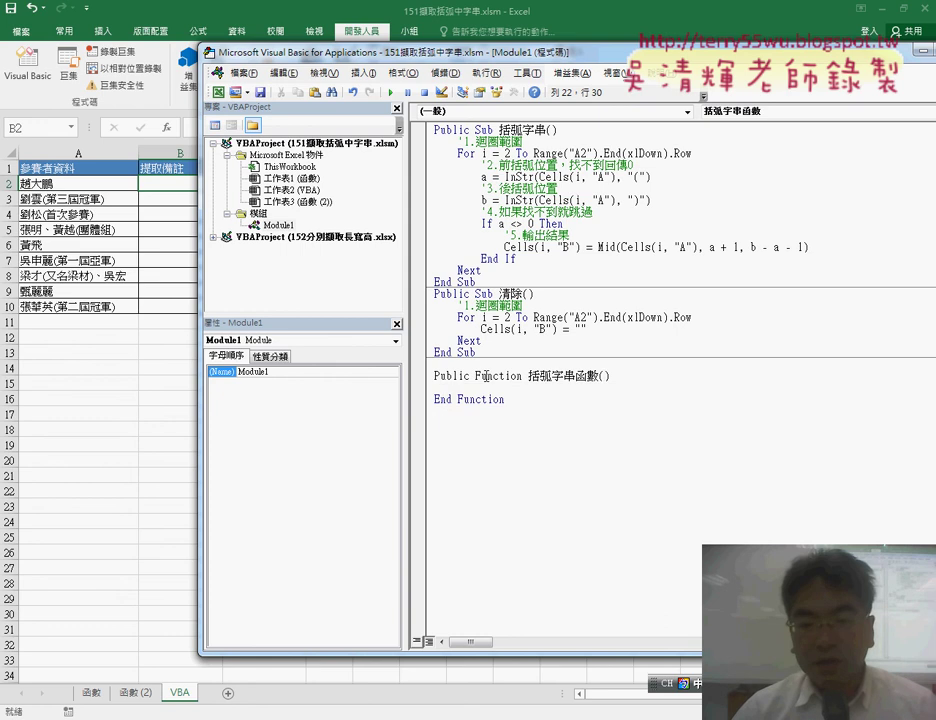
- Type 資料 as the parameter in 括弧字串函數() and return to the worksheet
left_click_drag(476, 376, 524, 376)
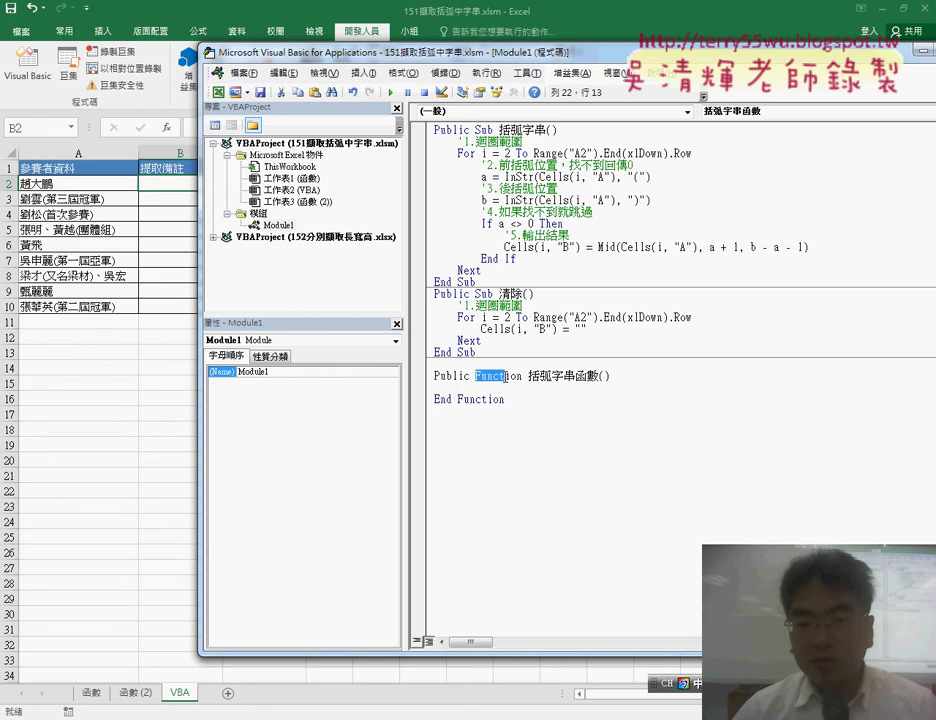
left_click(538, 376)
left_click_drag(610, 377, 599, 377)
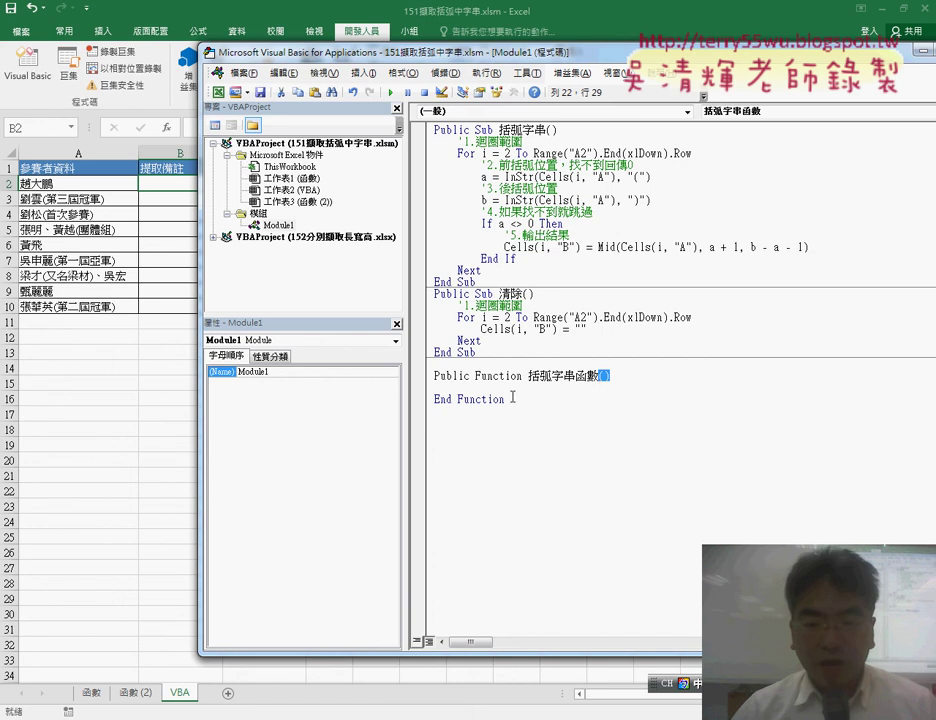
left_click_drag(512, 397, 422, 384)
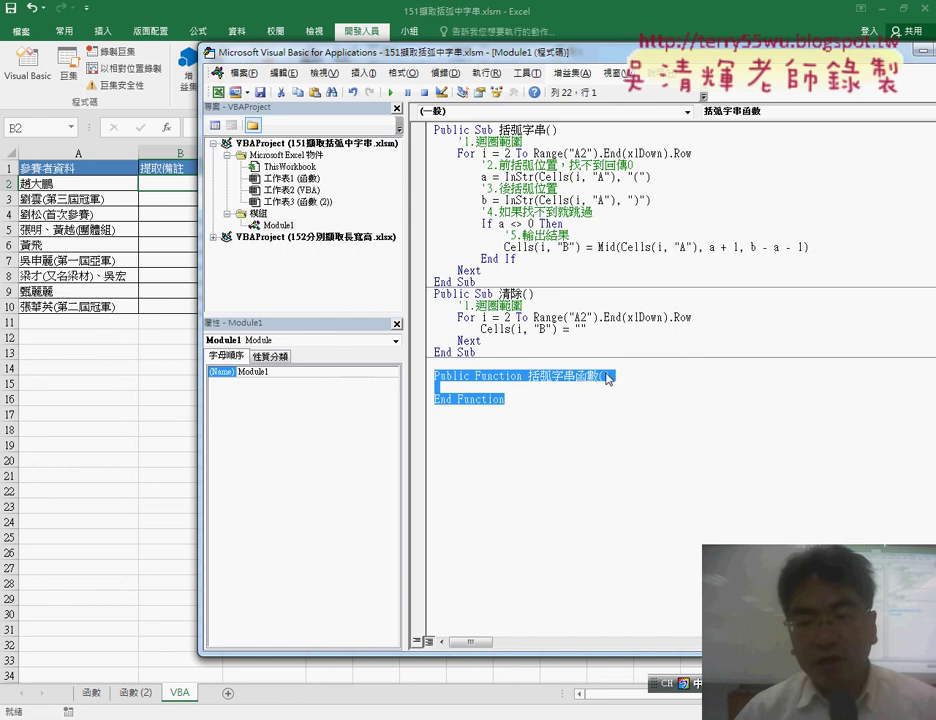
left_click(626, 376)
key("Left")
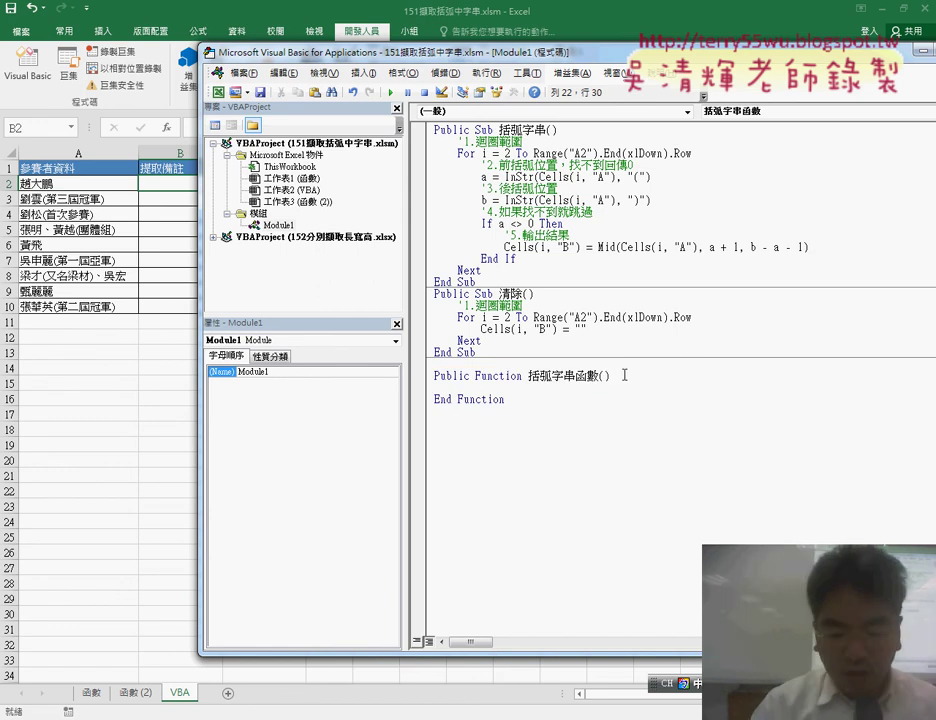
type("a")
key("space")
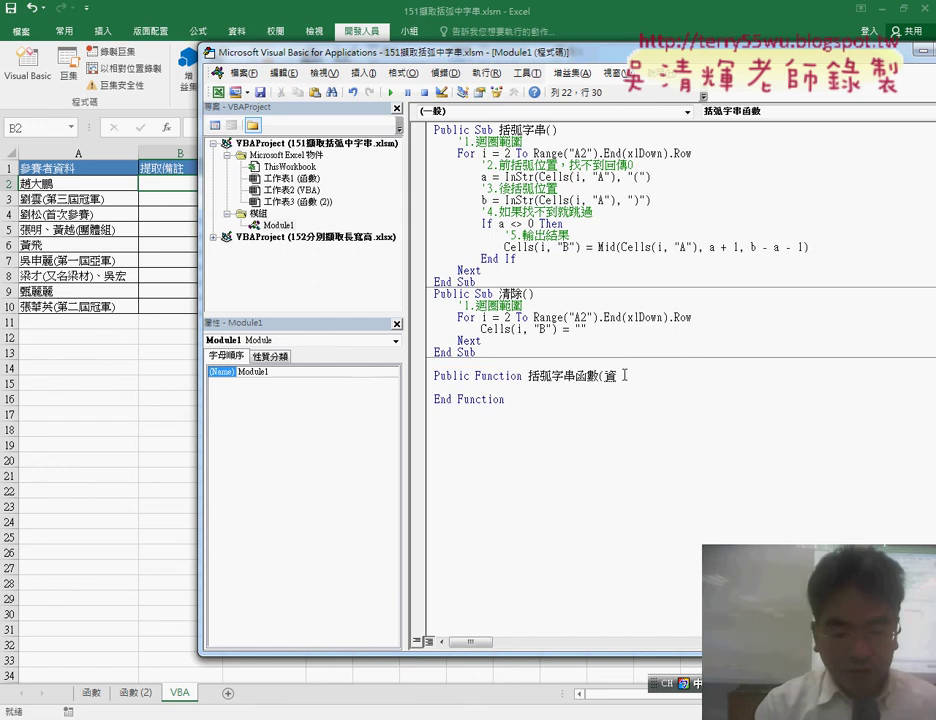
type("xul4")
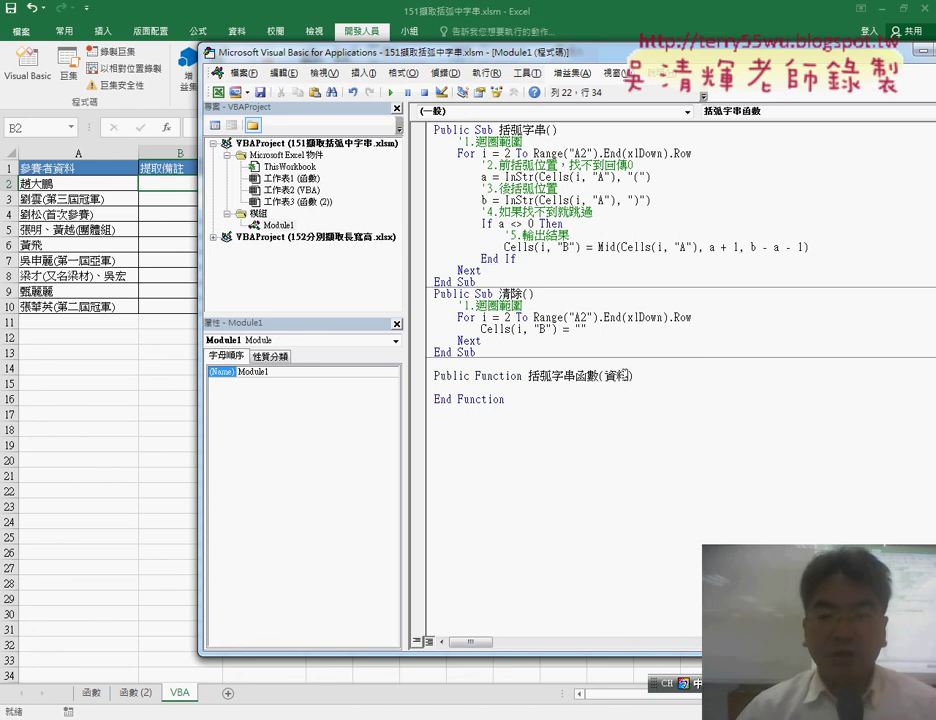
double_click(615, 377)
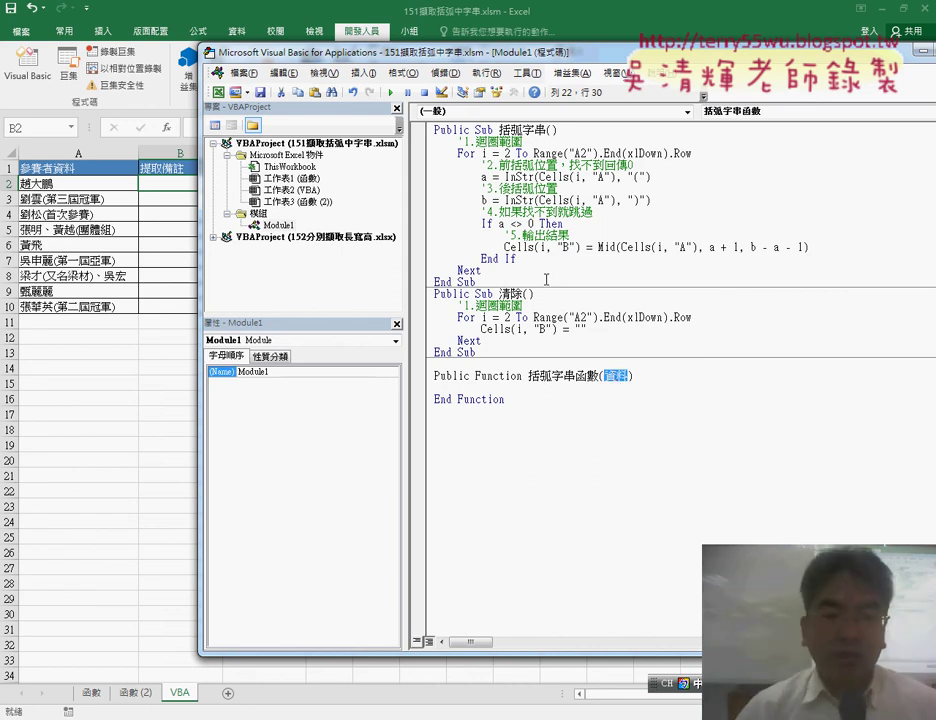
left_click(186, 182)
left_click(167, 127)
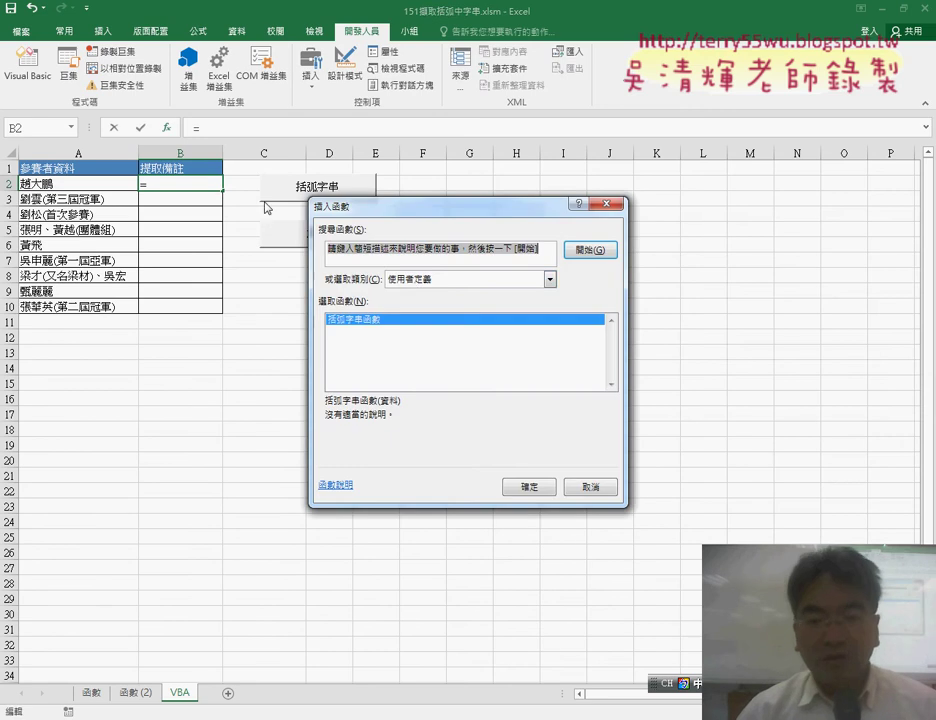
double_click(399, 323)
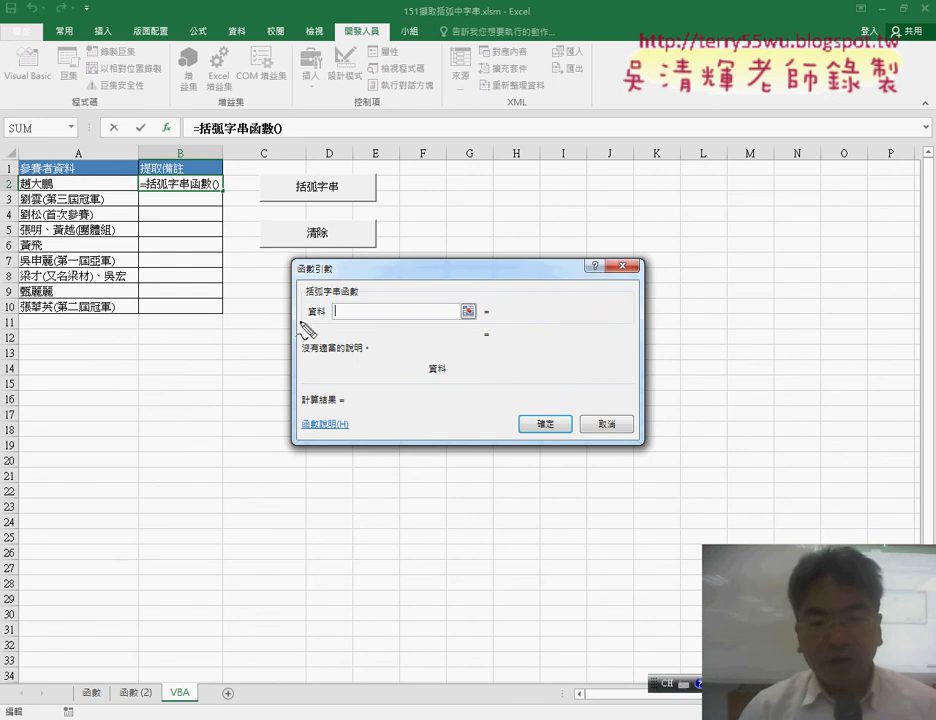
left_click_drag(305, 305, 313, 318)
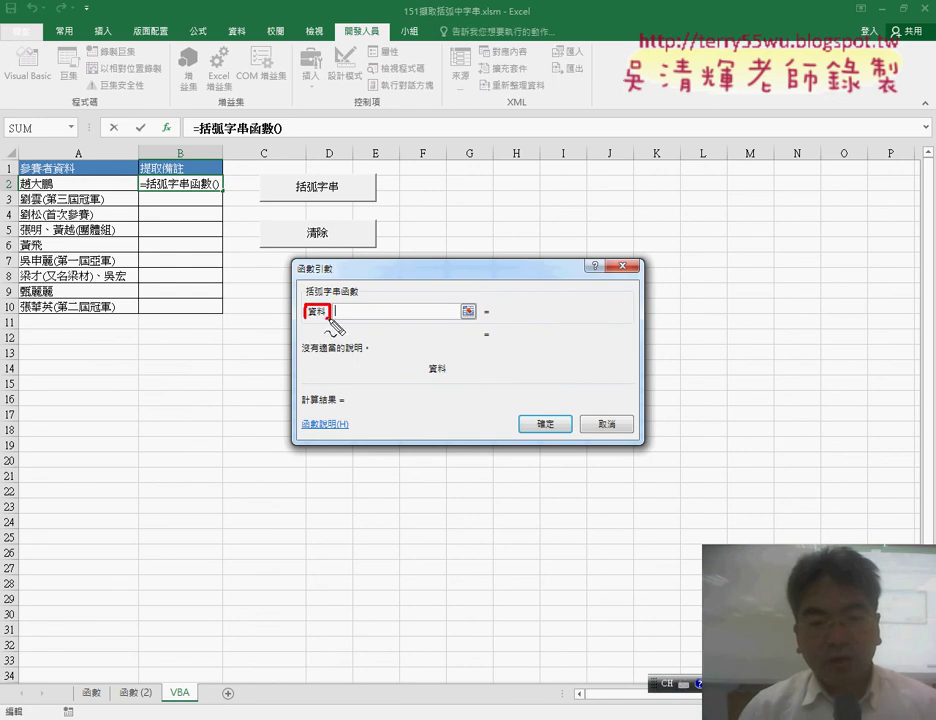
mouse_move(332, 250)
left_mouse_down()
mouse_move(322, 305)
mouse_move(324, 284)
mouse_move(366, 307)
left_mouse_up()
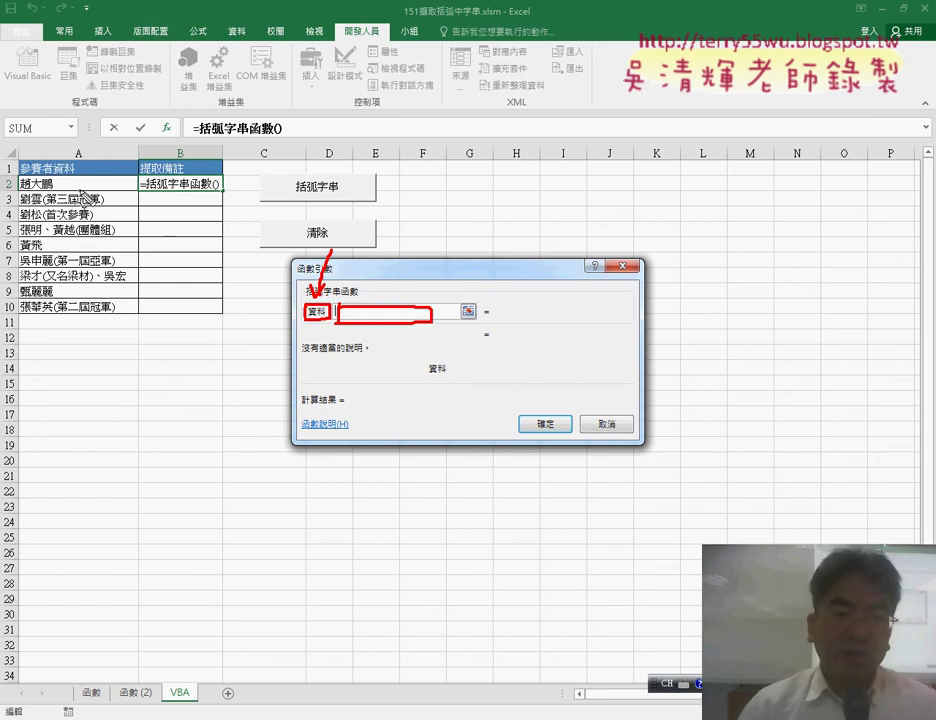
mouse_move(34, 191)
left_mouse_down()
mouse_move(60, 182)
mouse_move(378, 305)
left_mouse_up()
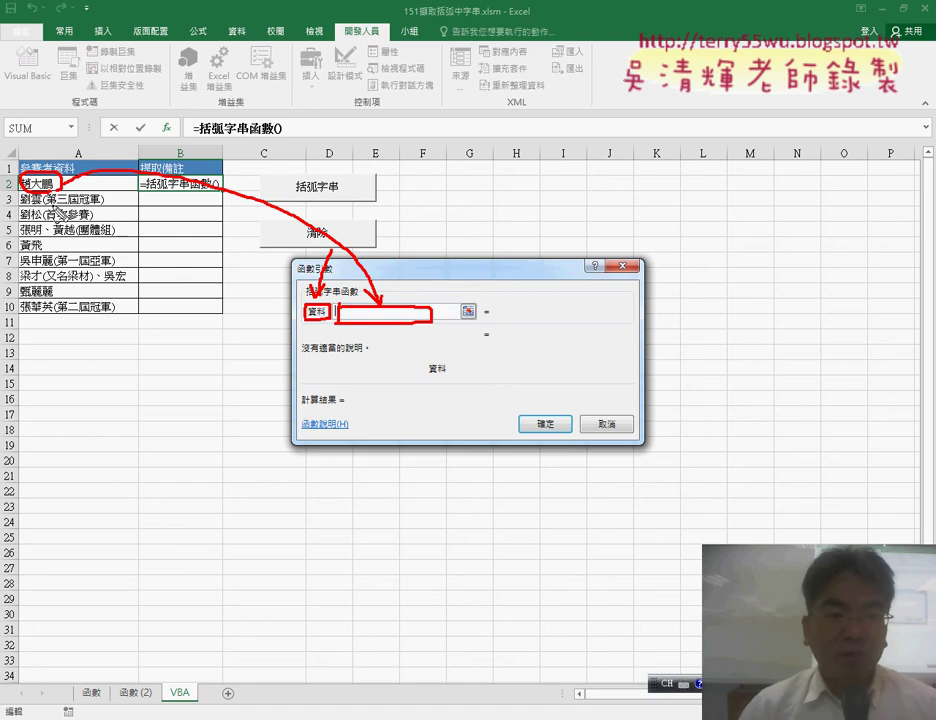
left_click_drag(55, 212, 332, 307)
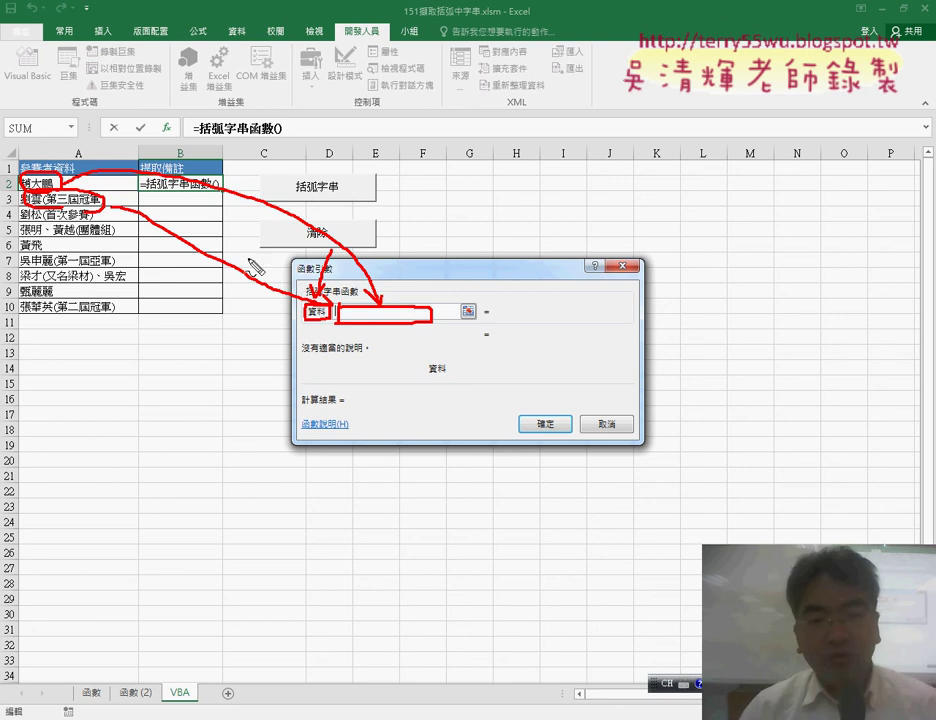
key("Escape")
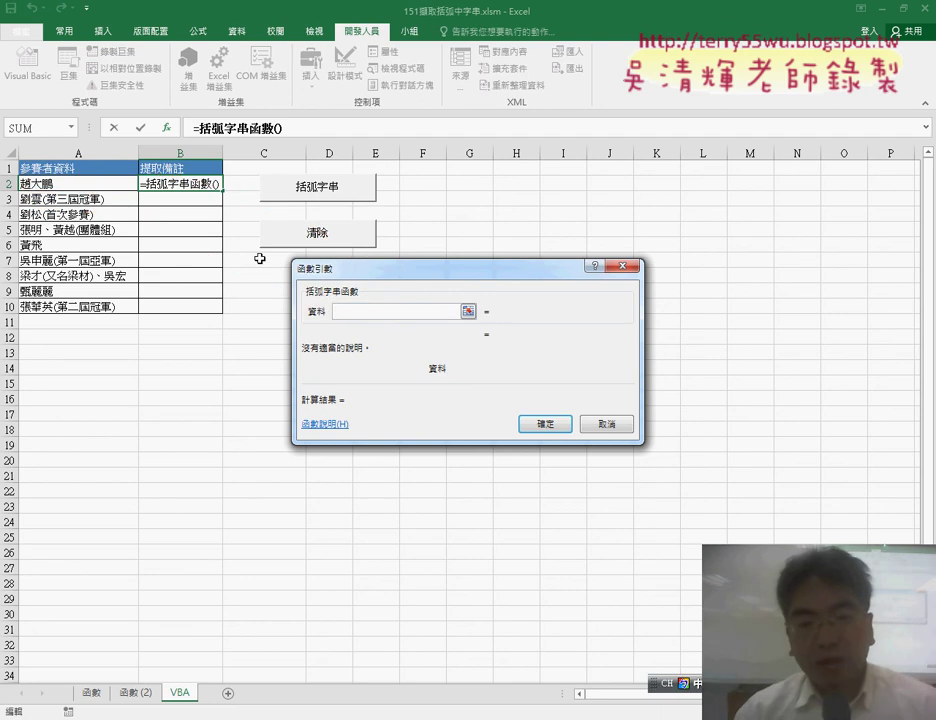
left_click(62, 184)
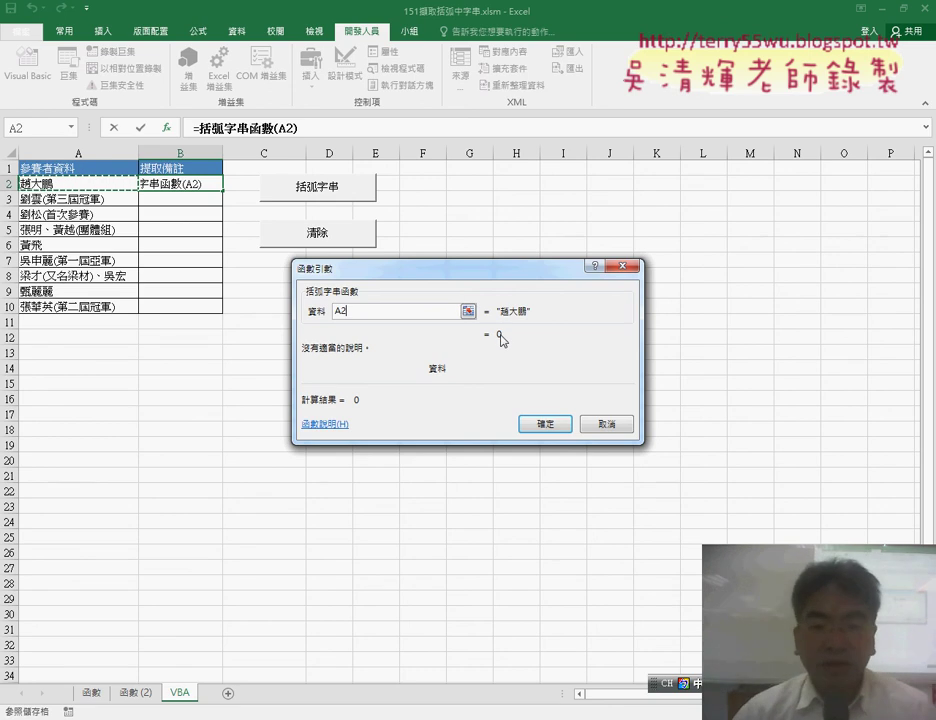
left_click(603, 424)
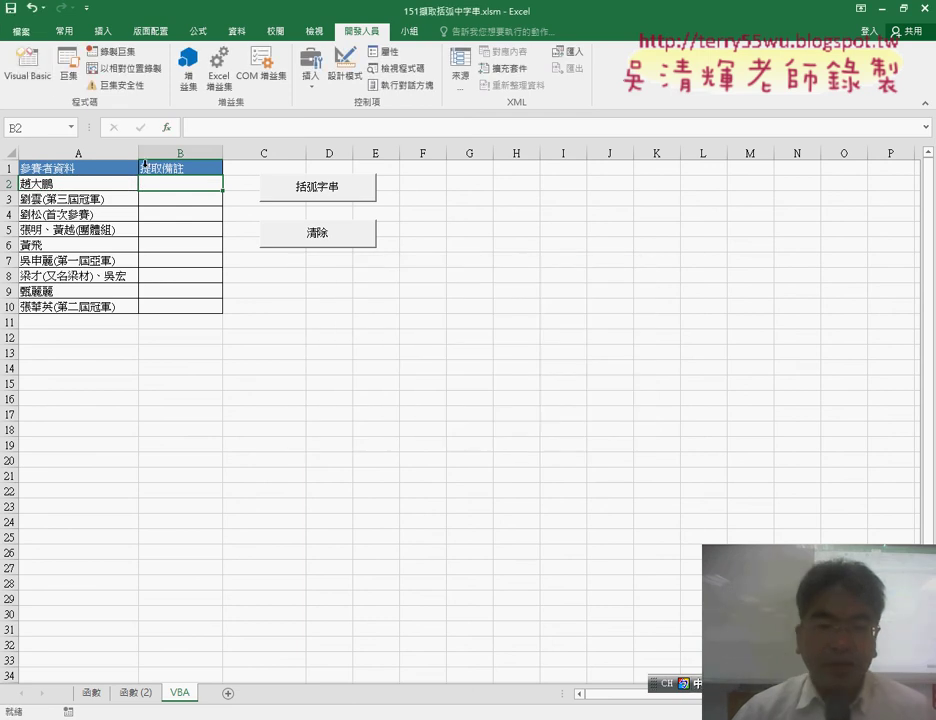
- Copy the loop's InStr, If and Mid lines from the 括弧字串 sub into 括弧字串函數, outdented one level
left_click(26, 80)
left_click(660, 377)
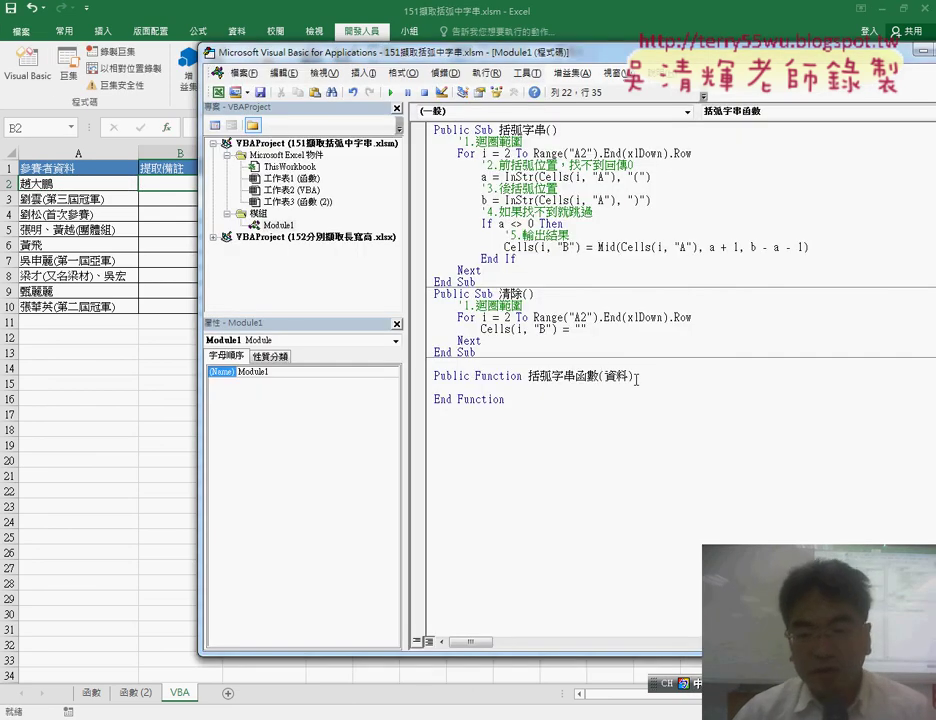
key("Return")
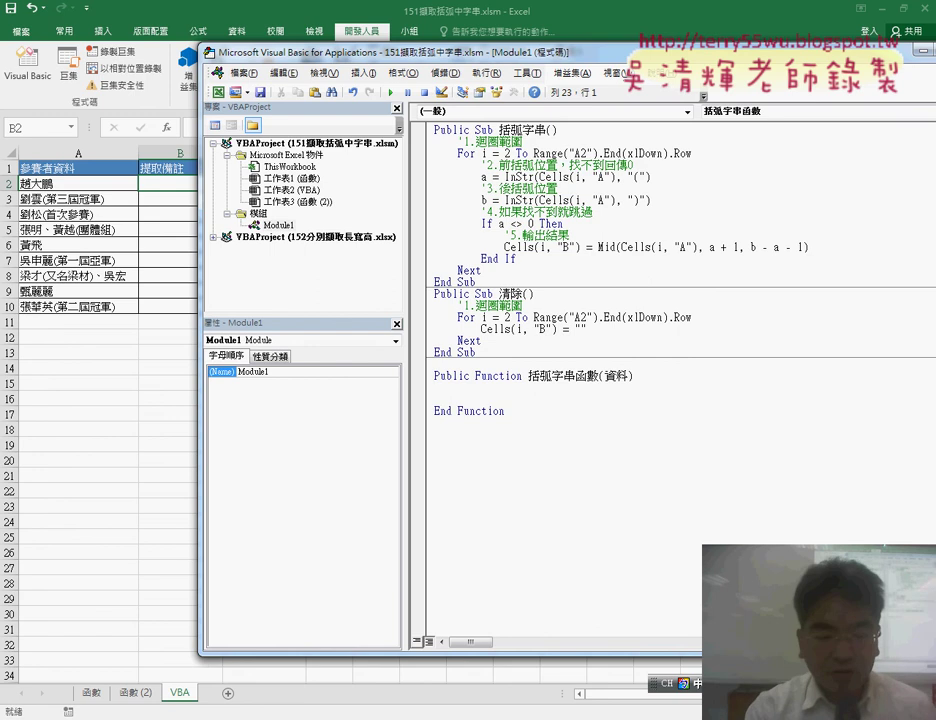
key("Tab")
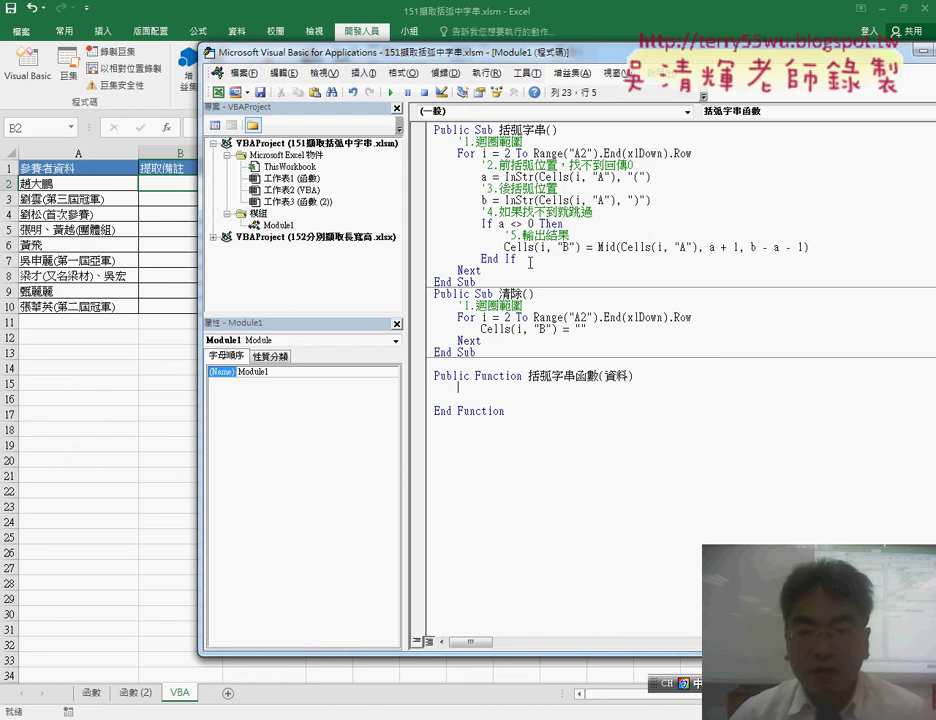
mouse_move(517, 258)
left_mouse_down()
mouse_move(423, 183)
mouse_move(450, 168)
left_mouse_up()
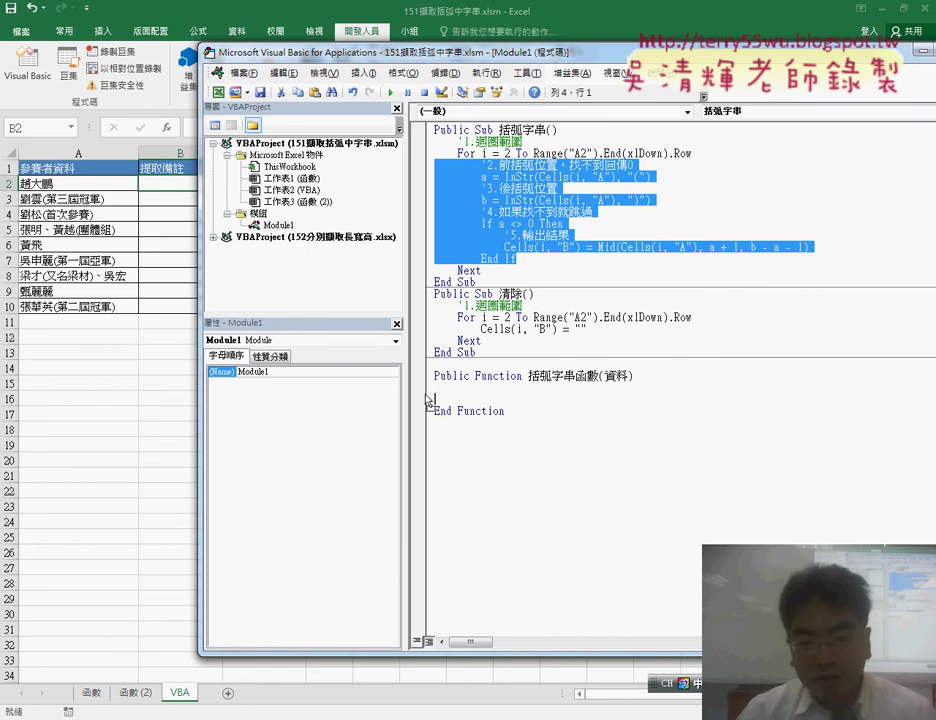
left_click_drag(429, 386, 430, 390)
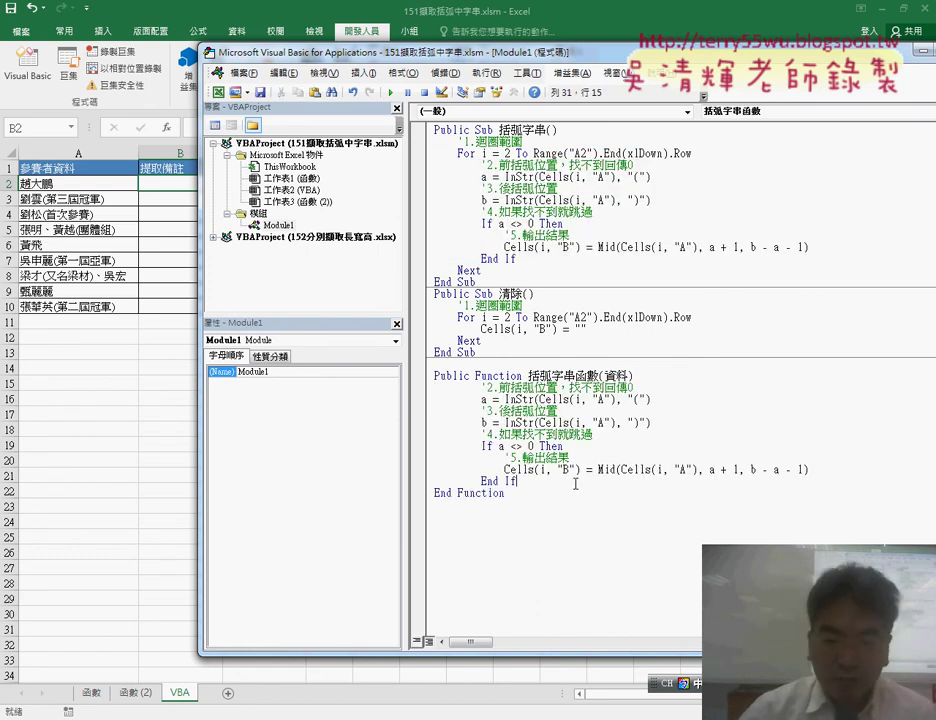
left_click_drag(575, 493, 422, 396)
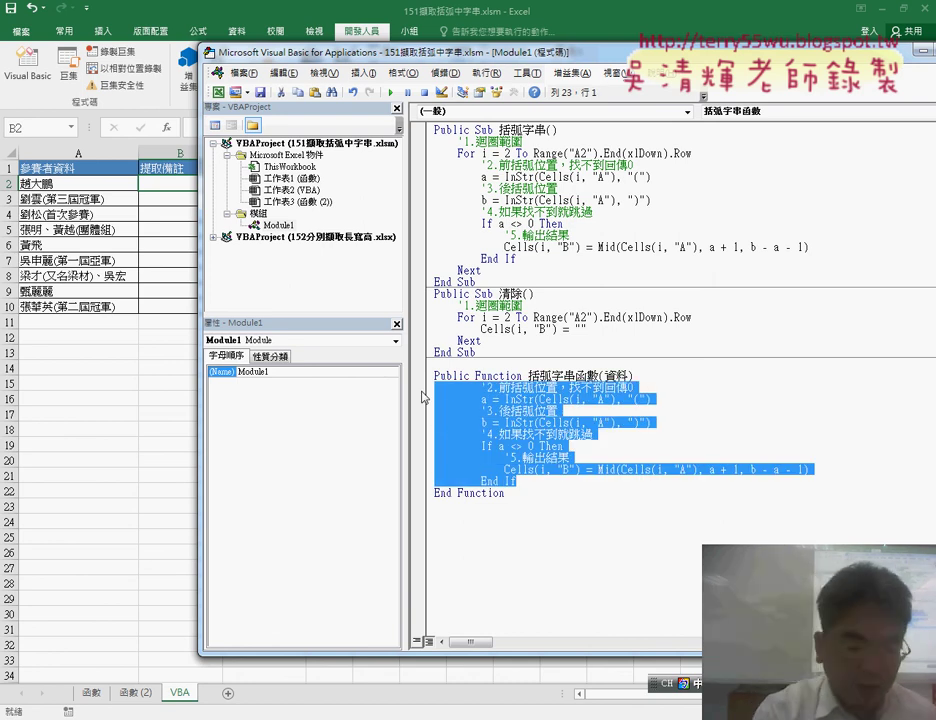
key("shift+Tab")
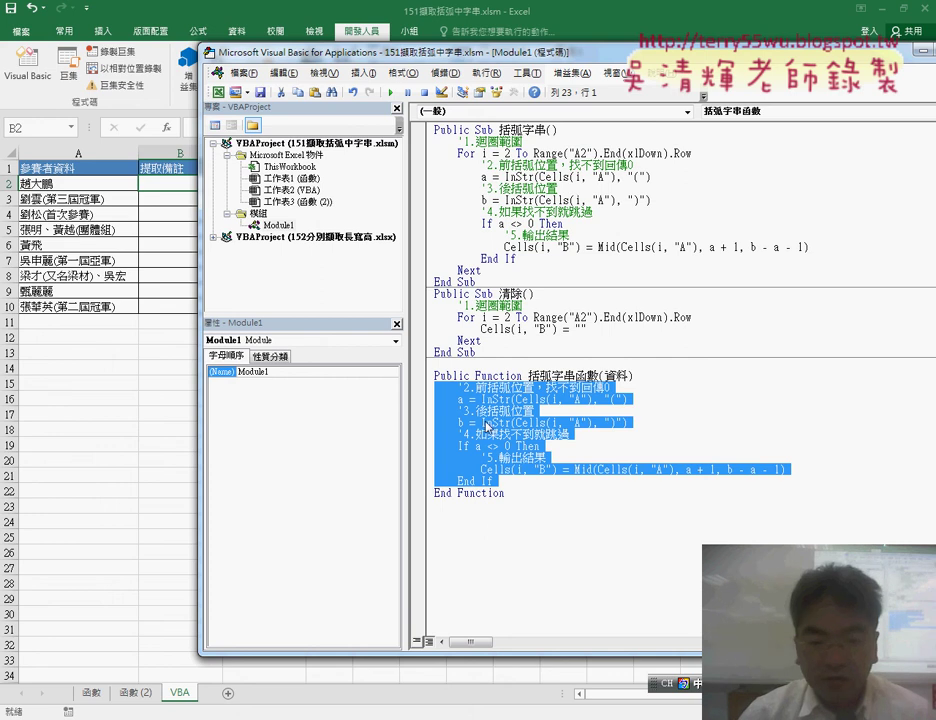
key("Tab")
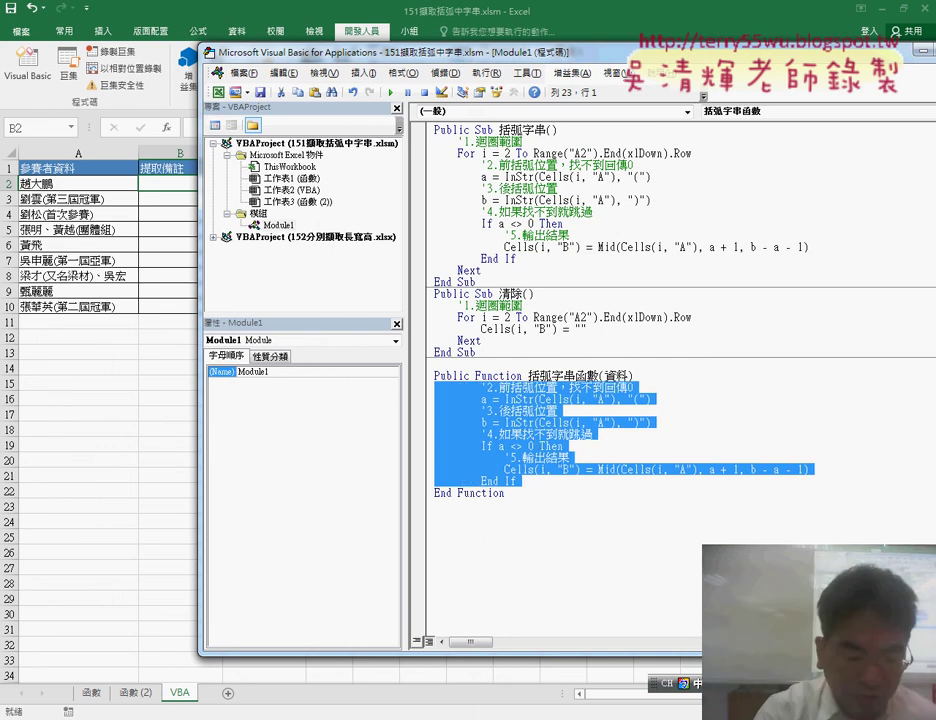
key("shift+Tab")
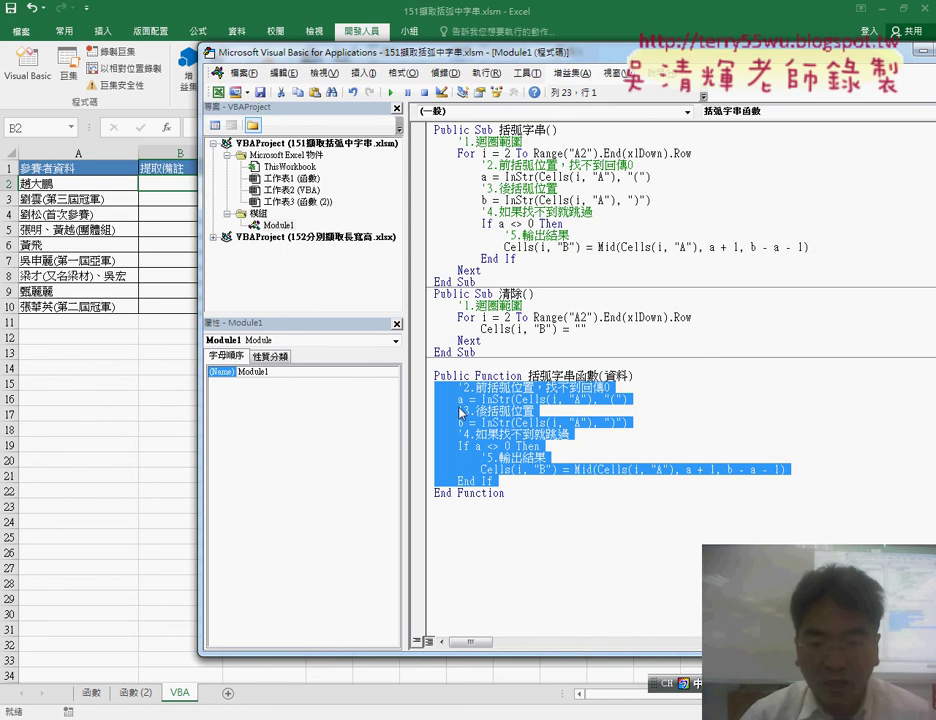
left_click(519, 410)
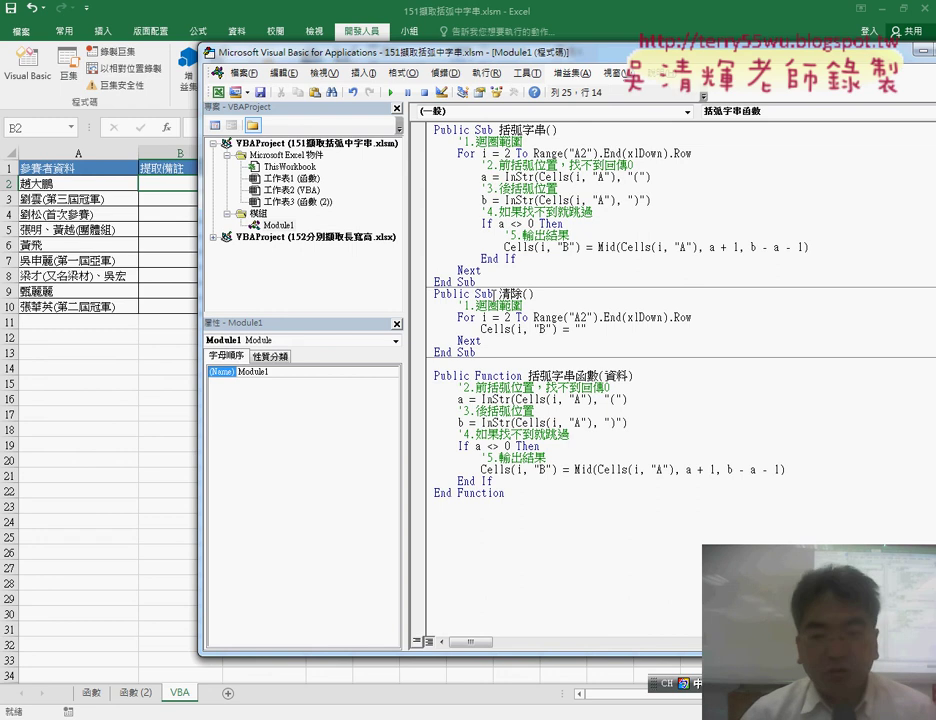
- Replace Cells(i, "A") with 資料 in both InStr calls of 括弧字串函數
left_click_drag(604, 377, 614, 377)
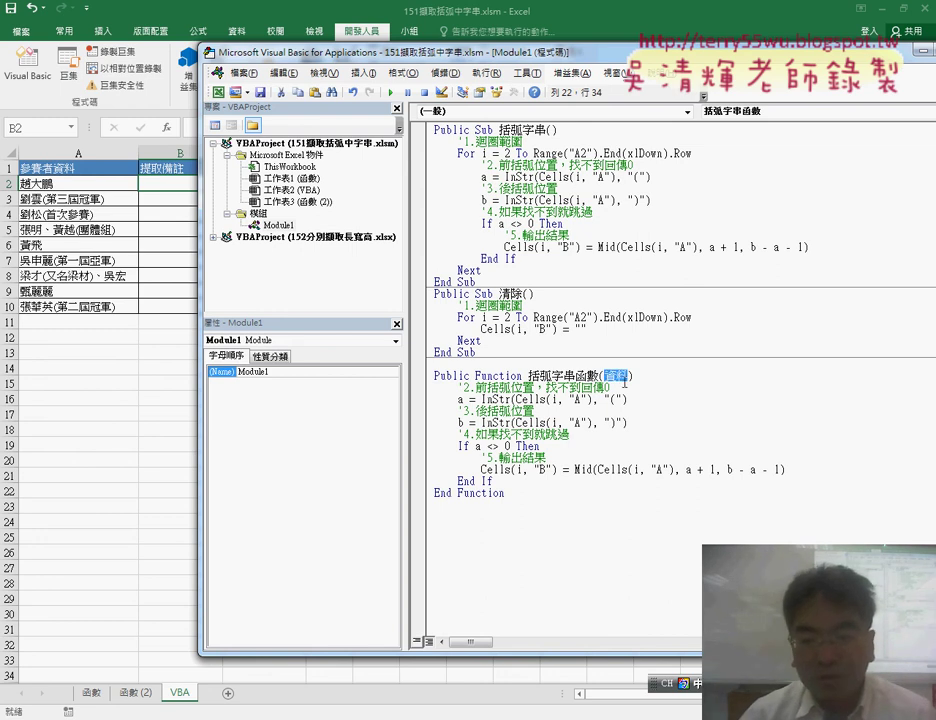
mouse_move(516, 399)
left_mouse_down()
mouse_move(588, 400)
mouse_move(614, 377)
left_mouse_up()
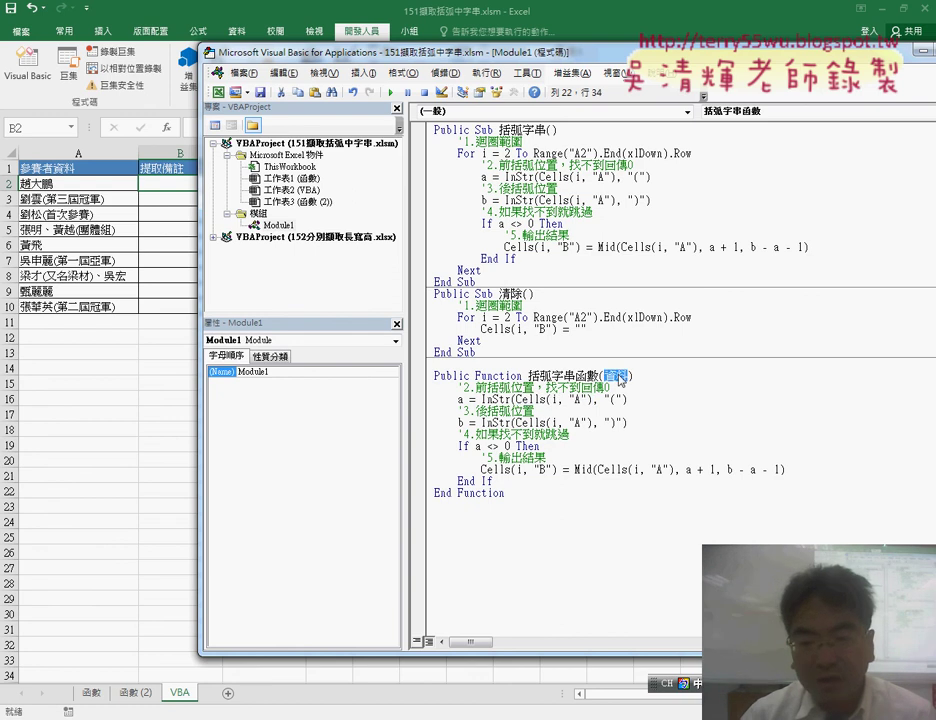
right_click(620, 379)
left_click(650, 391)
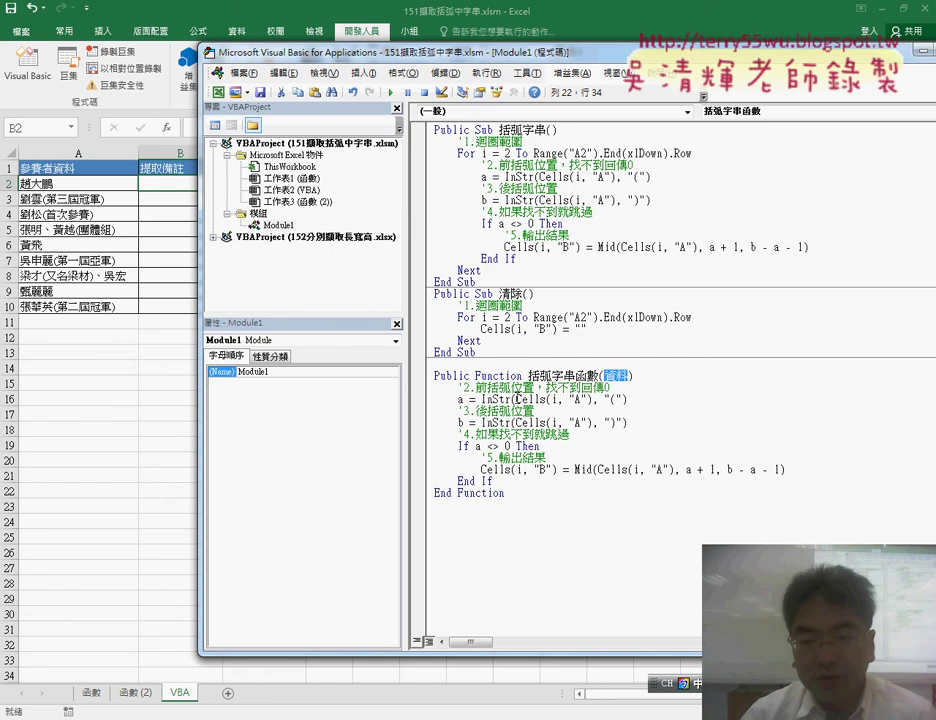
left_click_drag(516, 399, 586, 400)
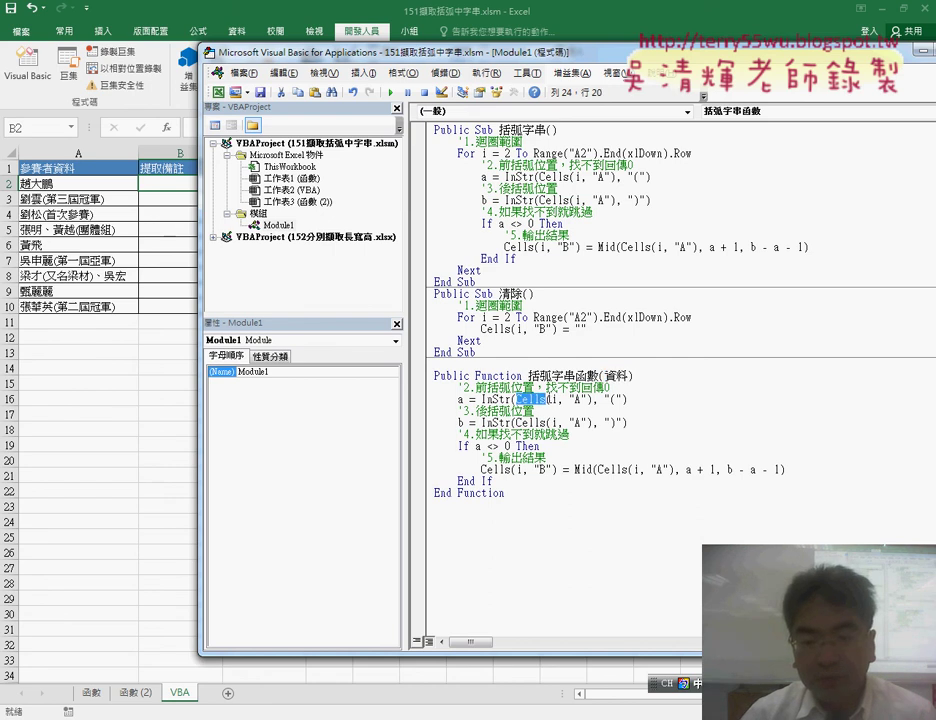
right_click(550, 401)
left_click(580, 443)
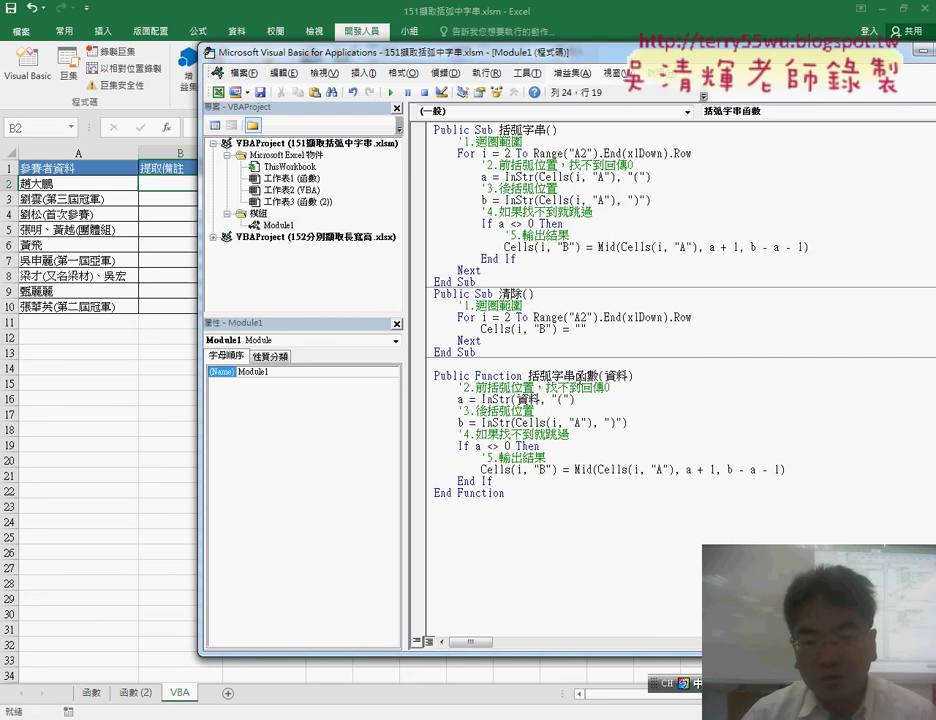
left_click_drag(516, 423, 584, 424)
right_click(579, 429)
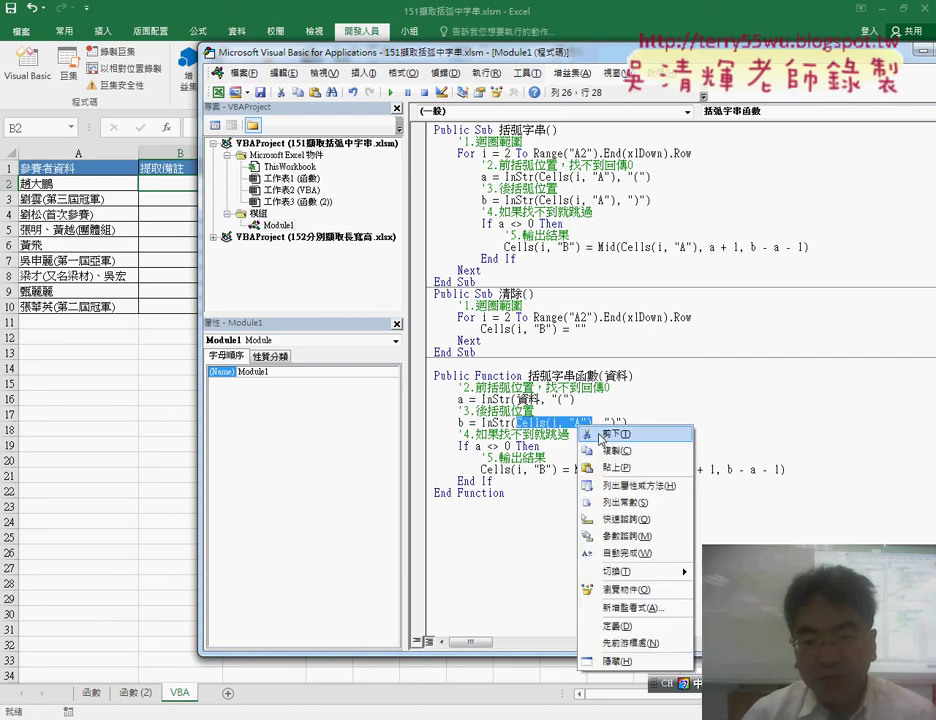
left_click(610, 466)
- Walk through the a = InStr line, the a <> 0 condition and the Mid expression, undoing a stray edit
double_click(461, 398)
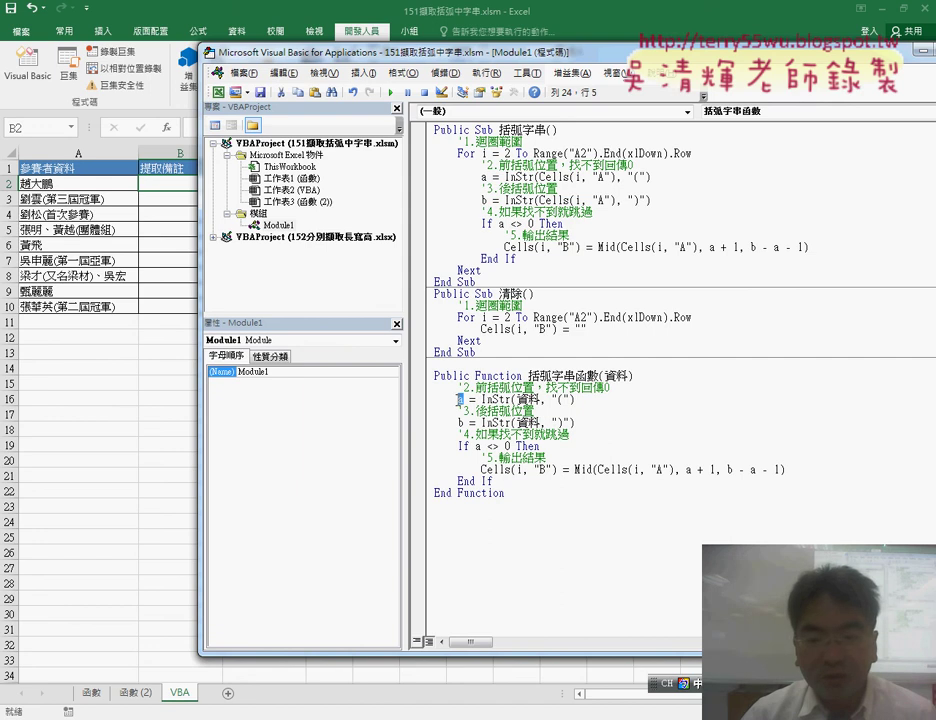
left_click_drag(482, 398, 503, 398)
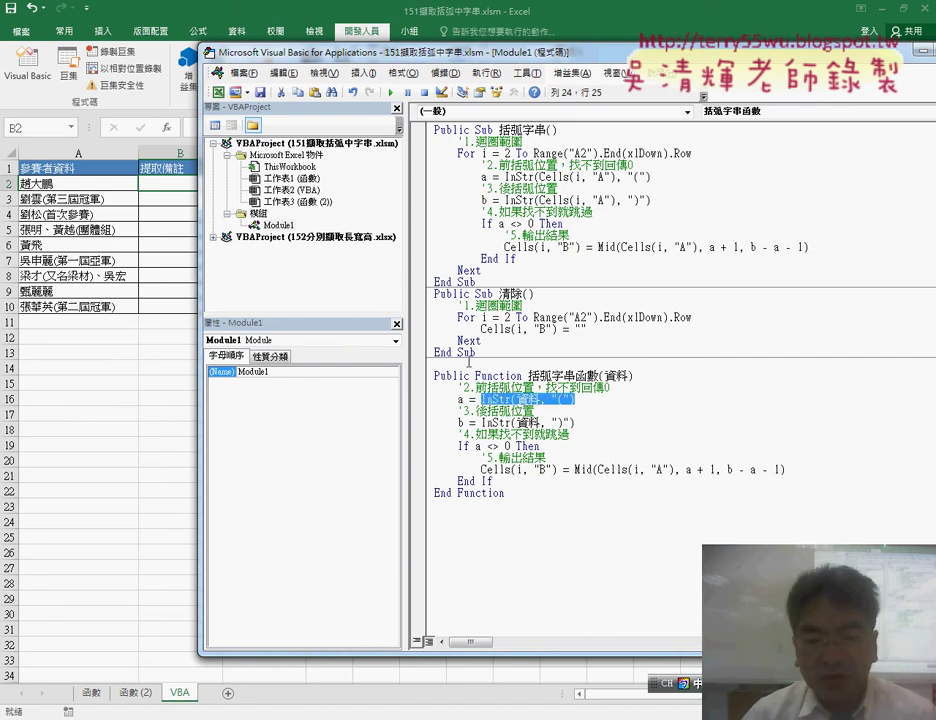
left_click(483, 422)
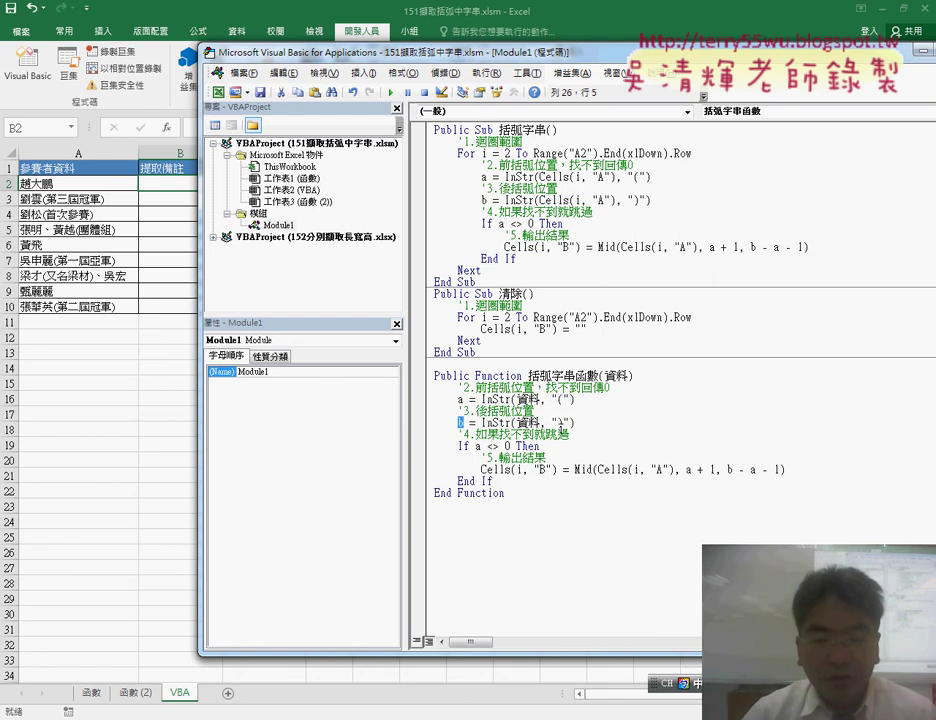
left_click_drag(471, 446, 510, 446)
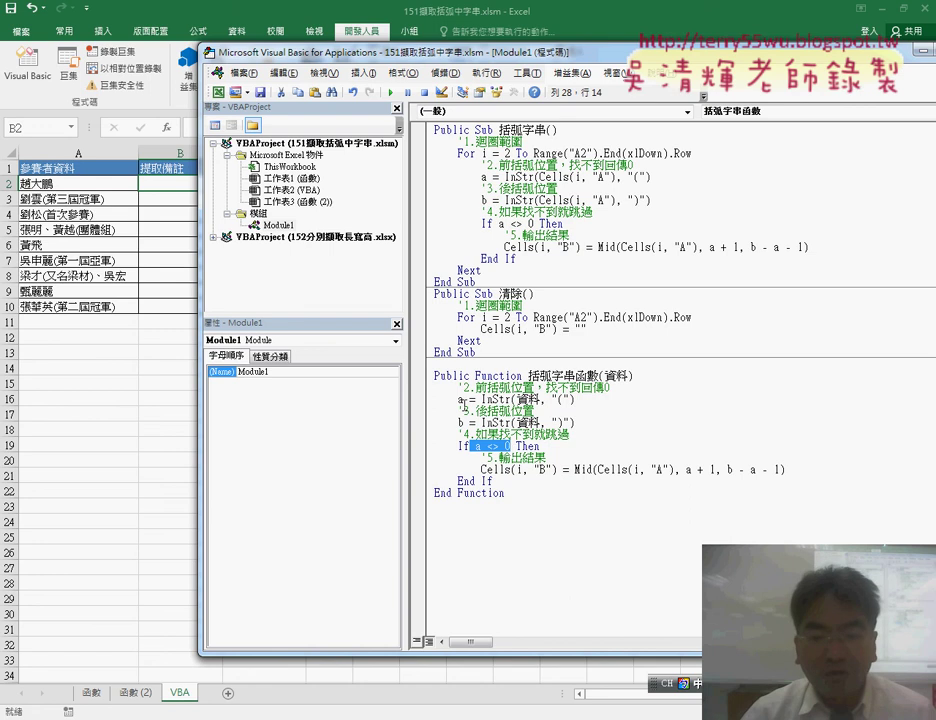
left_click(509, 446)
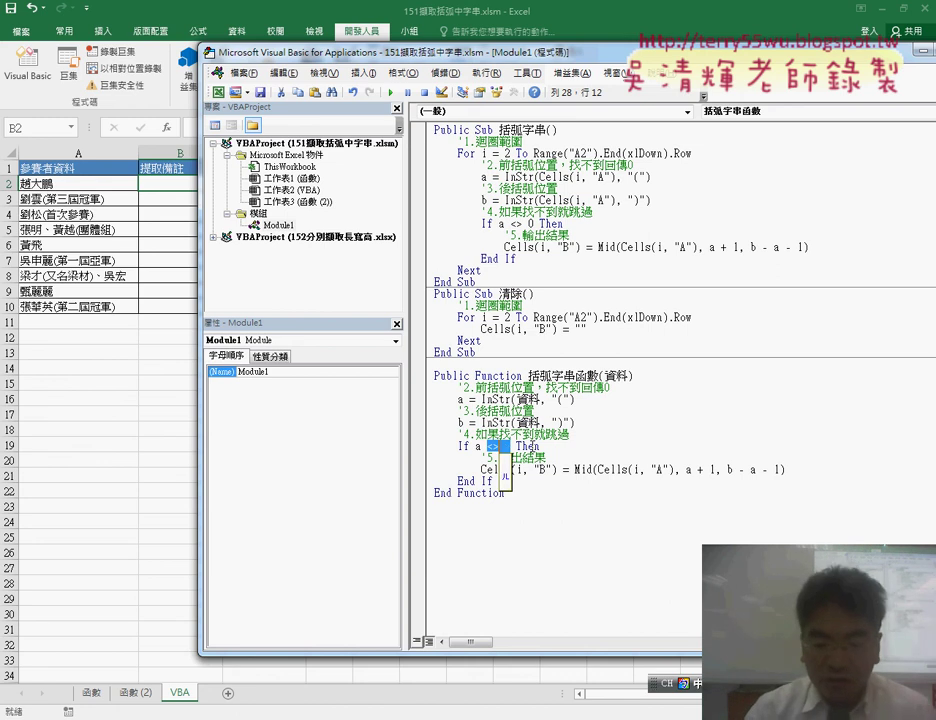
type("=")
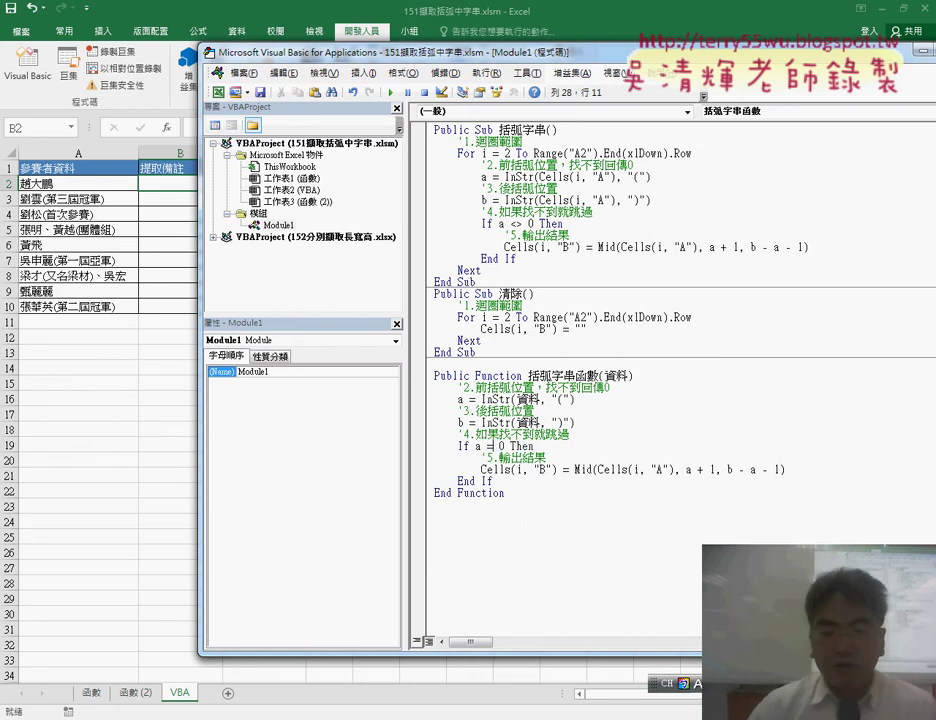
double_click(497, 399)
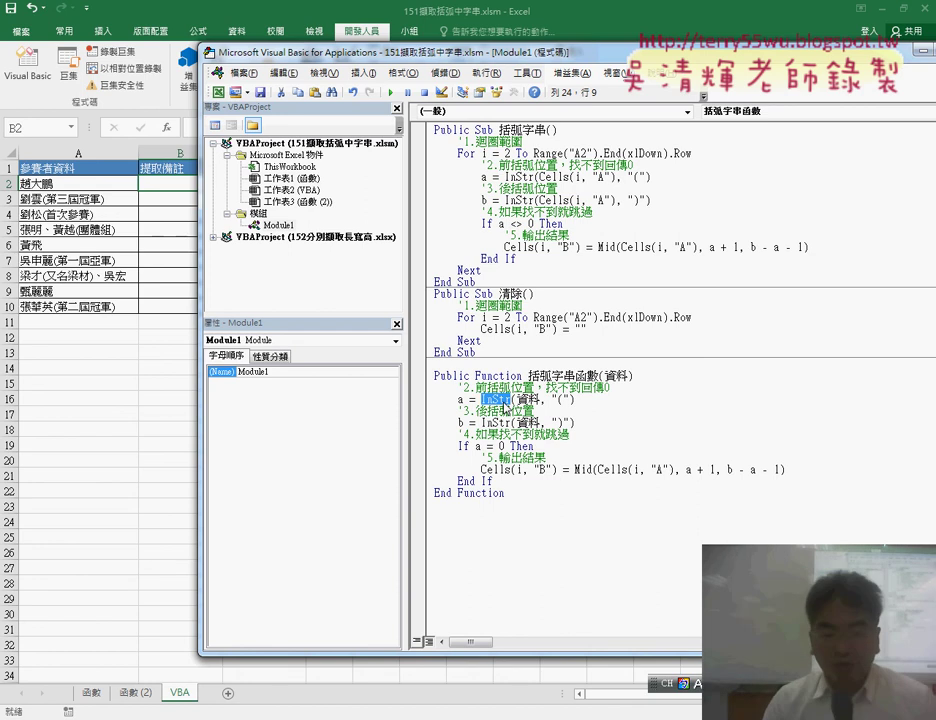
key("ctrl+z")
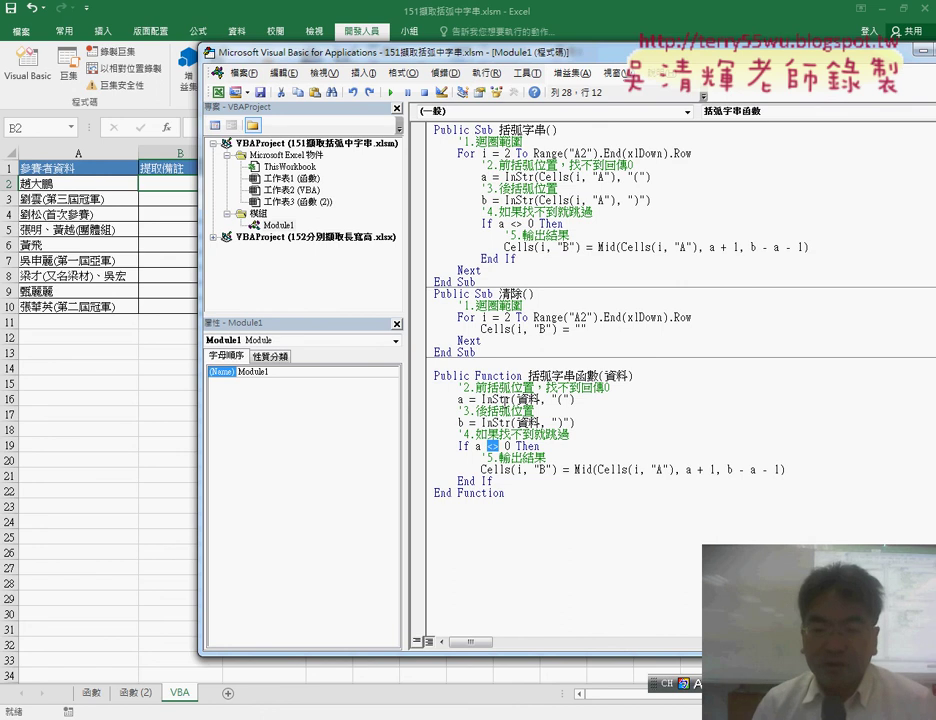
left_click(469, 481)
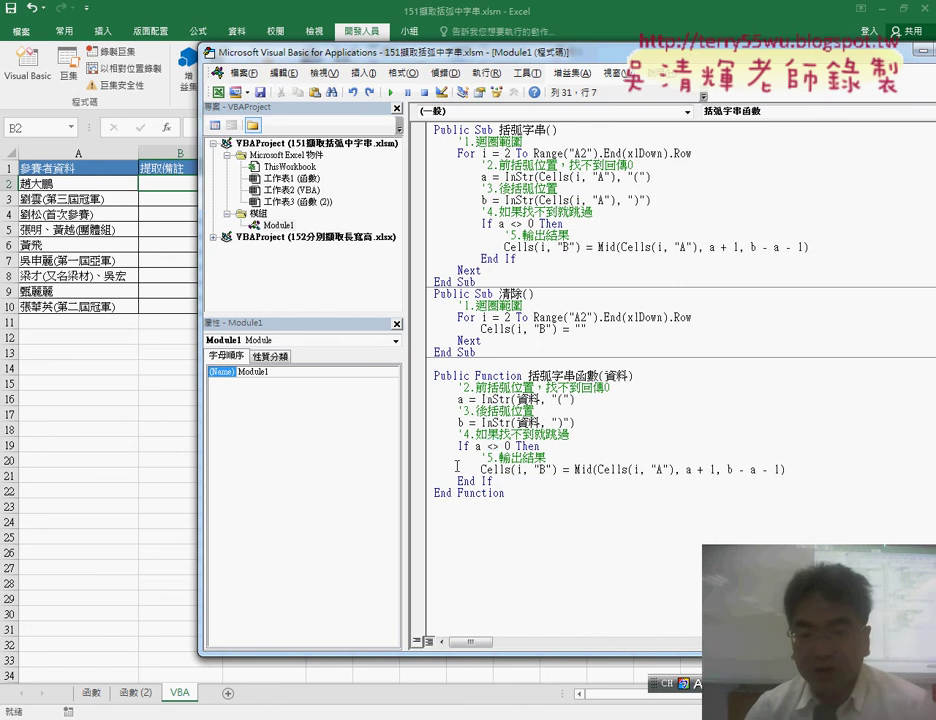
left_click(573, 592)
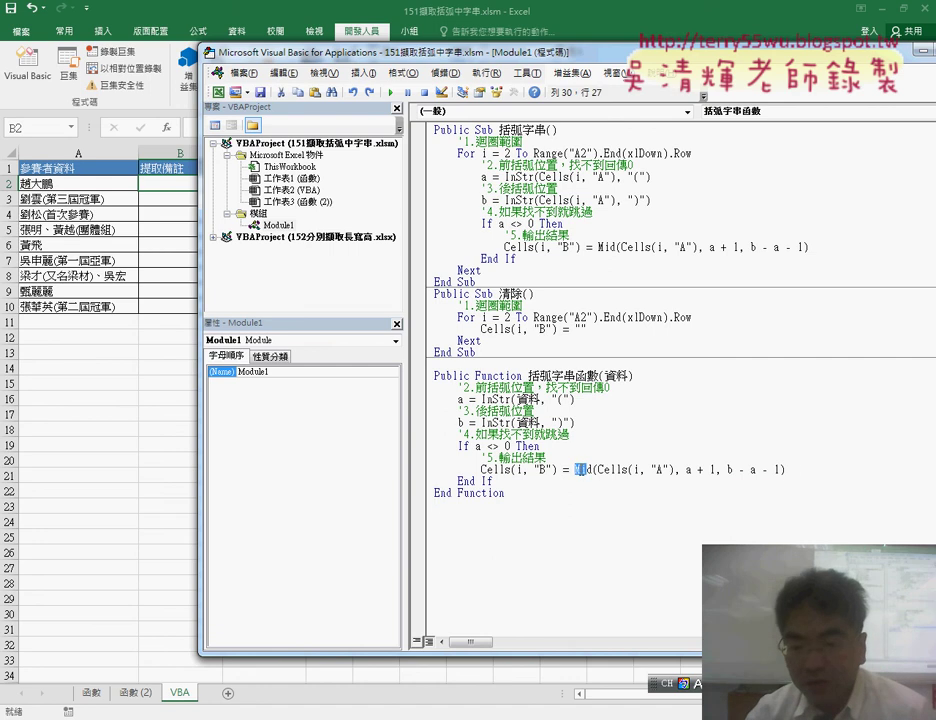
left_click_drag(578, 469, 795, 470)
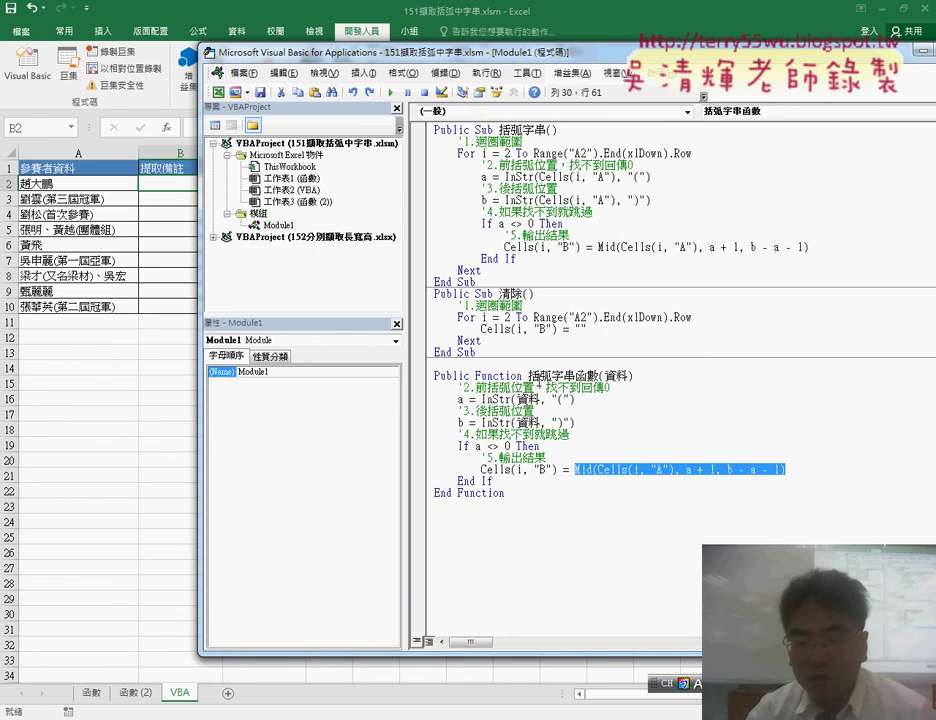
- Replace Cells(i, "B") with 括弧字串函數 so the Mid result becomes the function's return value
left_click_drag(528, 376, 551, 376)
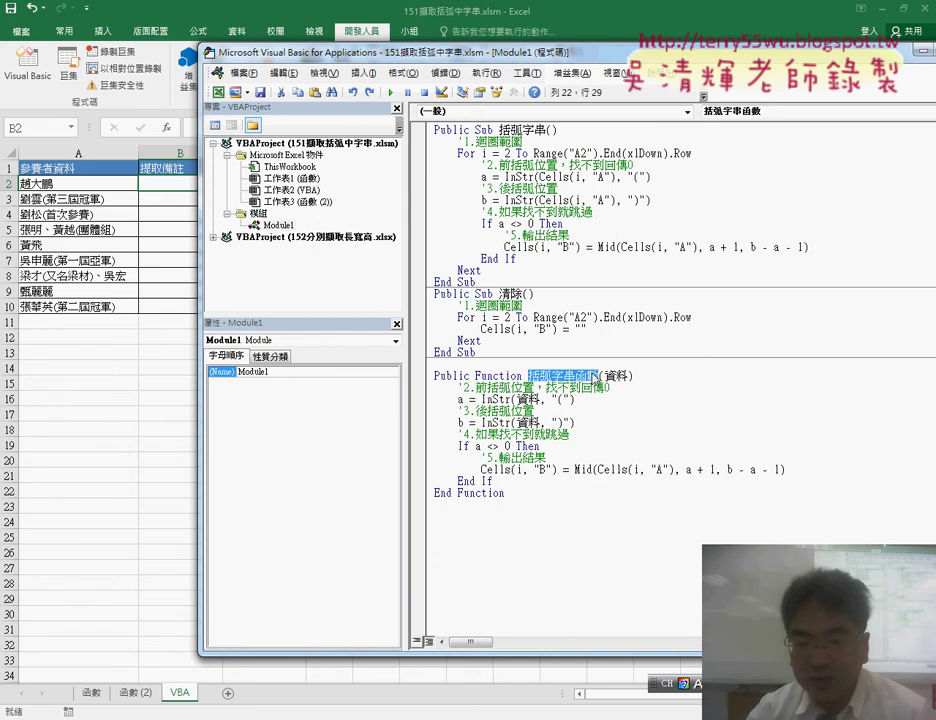
right_click(595, 376)
left_click(622, 399)
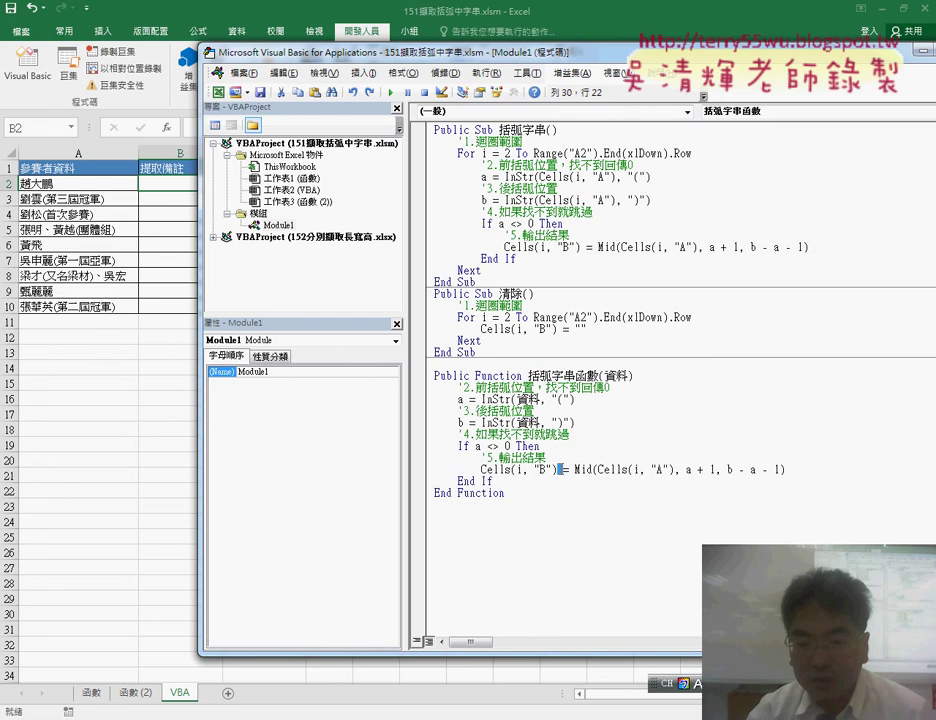
left_click_drag(562, 469, 487, 469)
right_click(484, 470)
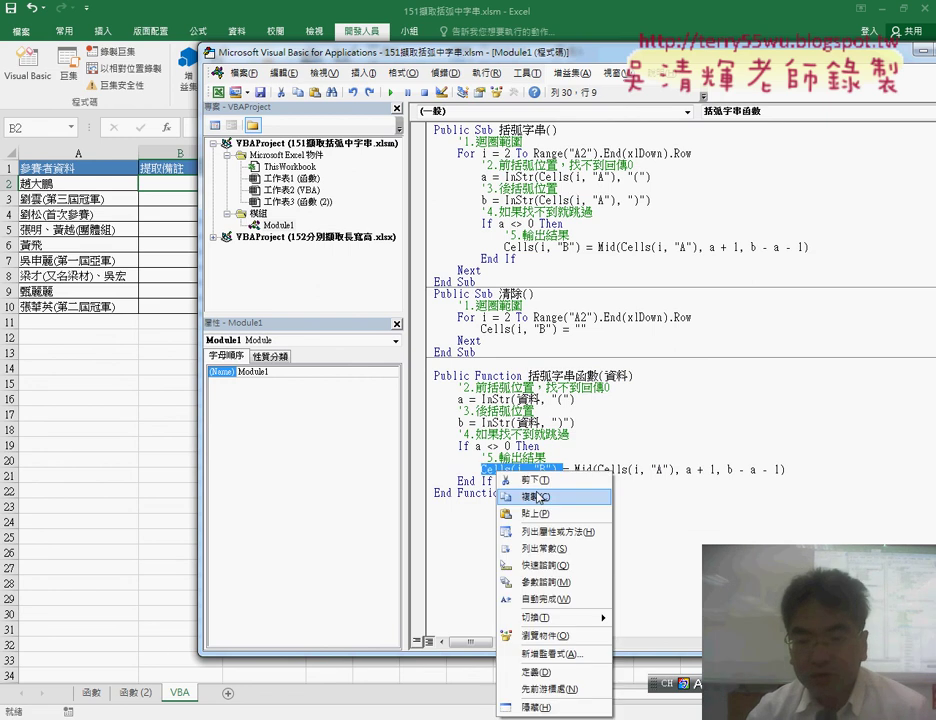
left_click(522, 499)
type("括弧字串函數")
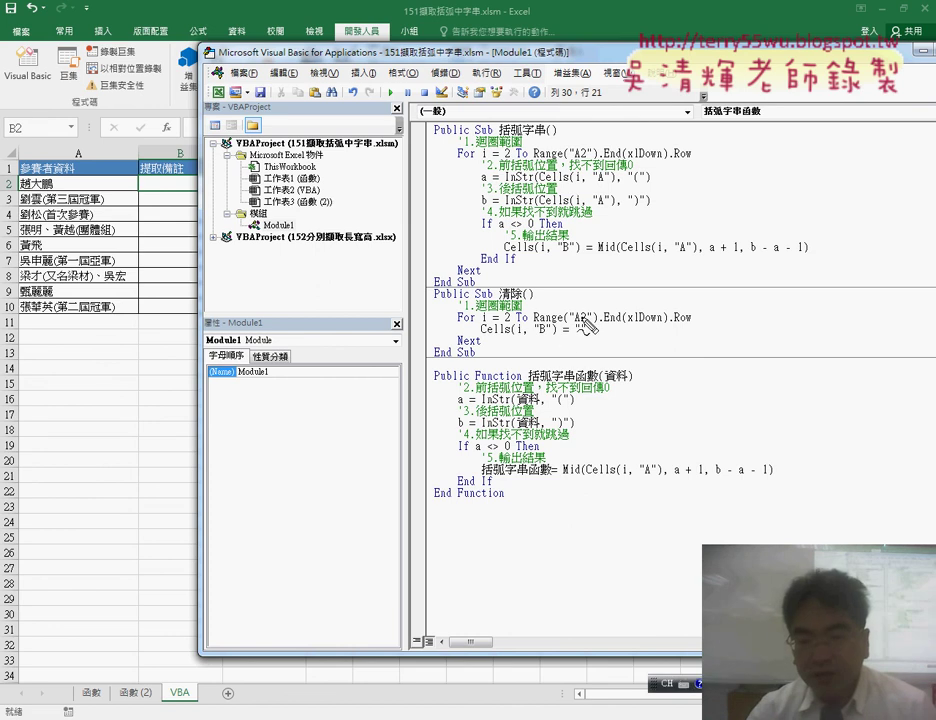
left_click_drag(601, 327, 618, 358)
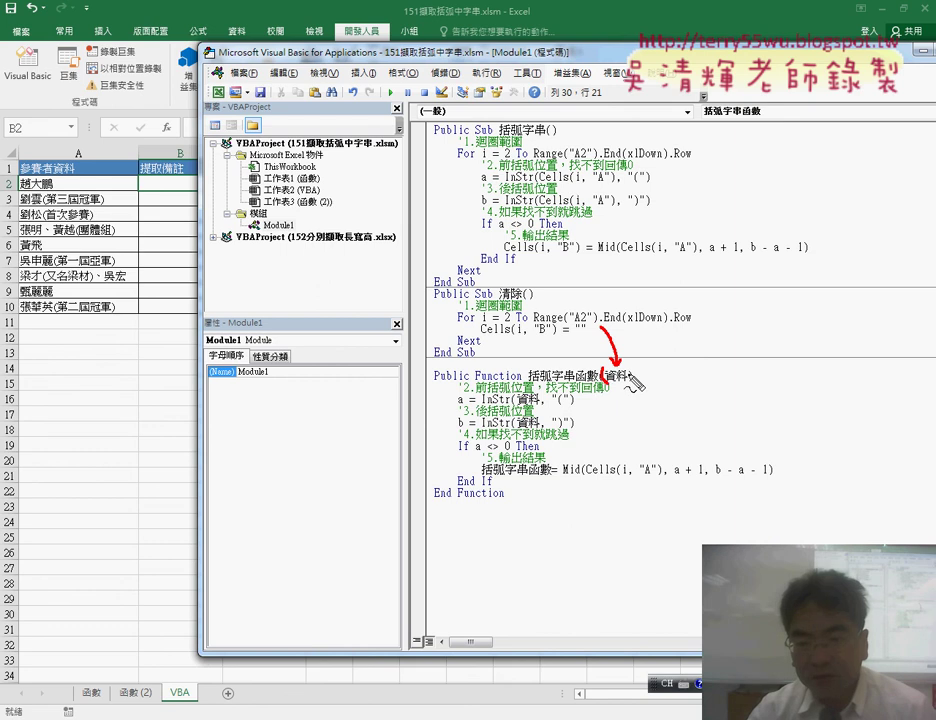
left_click_drag(629, 367, 632, 384)
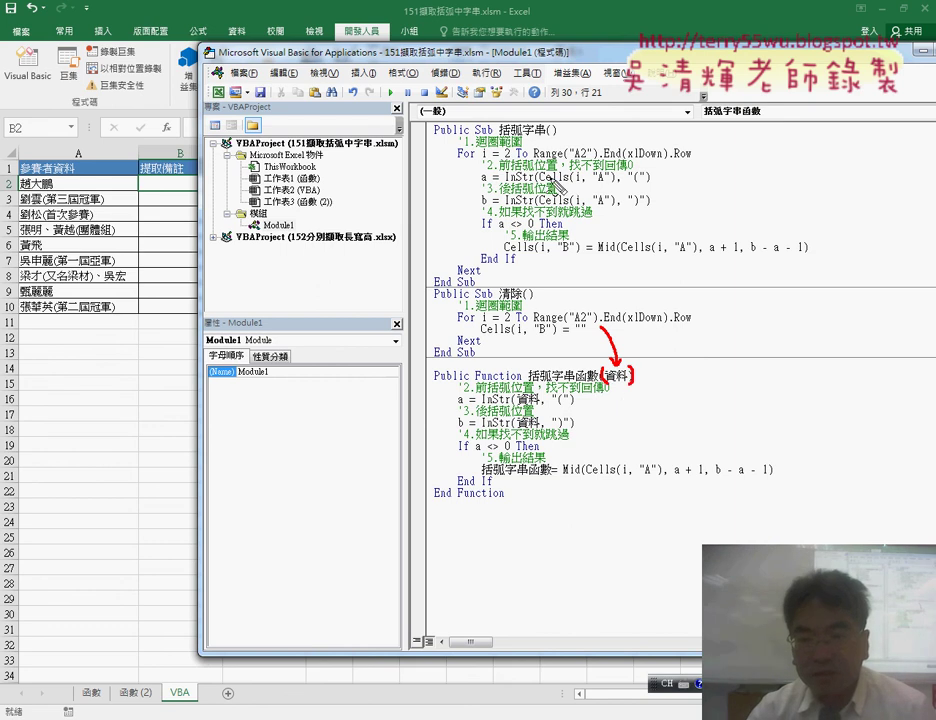
left_click_drag(550, 181, 604, 180)
mouse_move(40, 177)
left_mouse_down()
mouse_move(50, 191)
mouse_move(62, 180)
left_mouse_up()
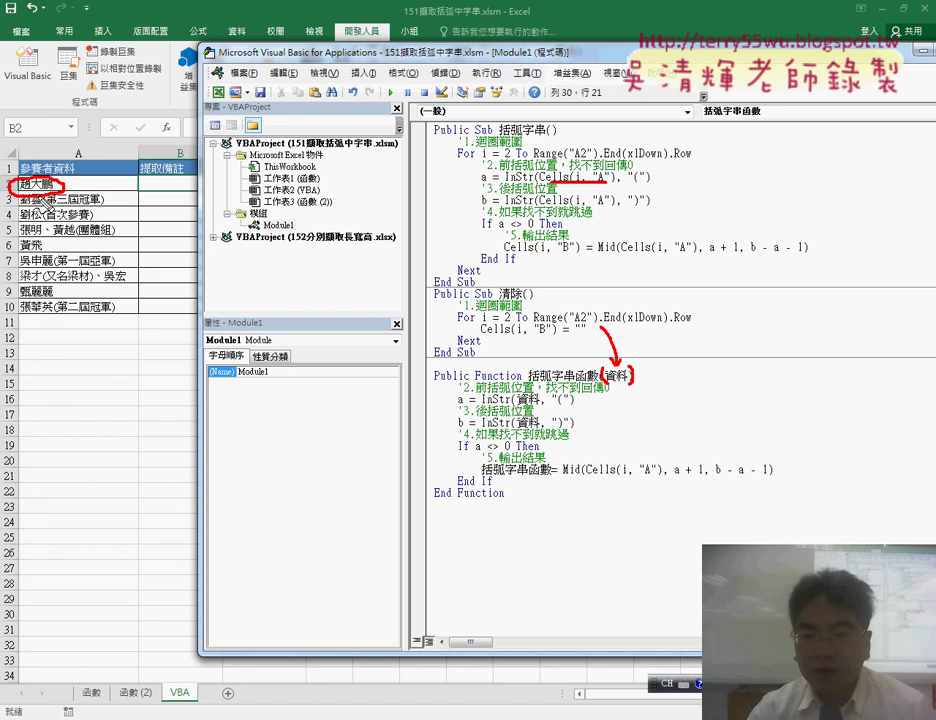
mouse_move(578, 257)
left_mouse_down()
mouse_move(505, 255)
mouse_move(203, 181)
mouse_move(160, 185)
left_mouse_up()
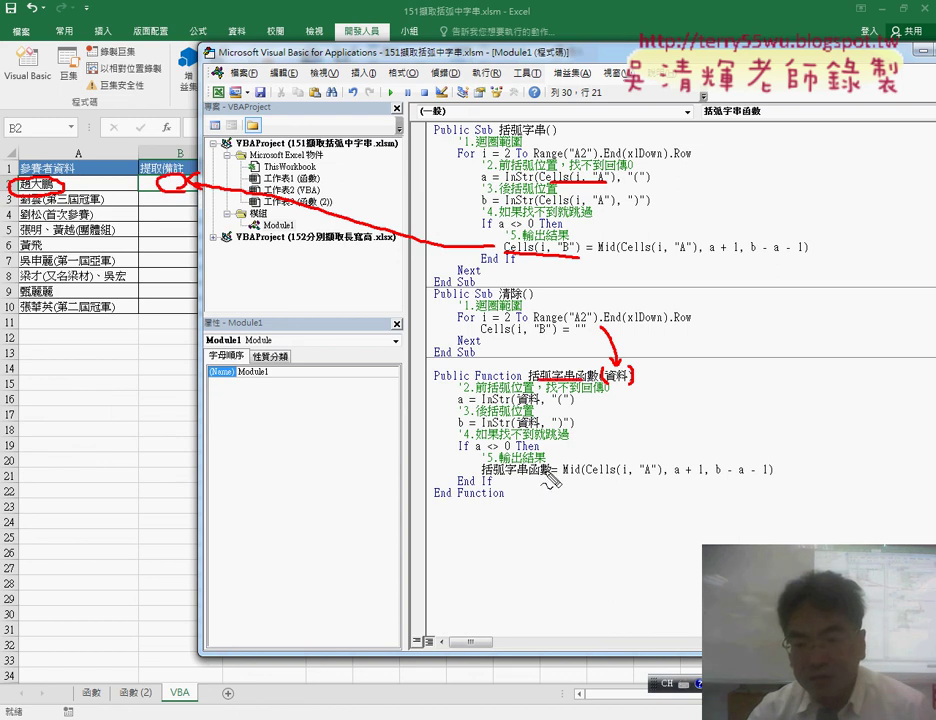
left_click_drag(546, 476, 486, 477)
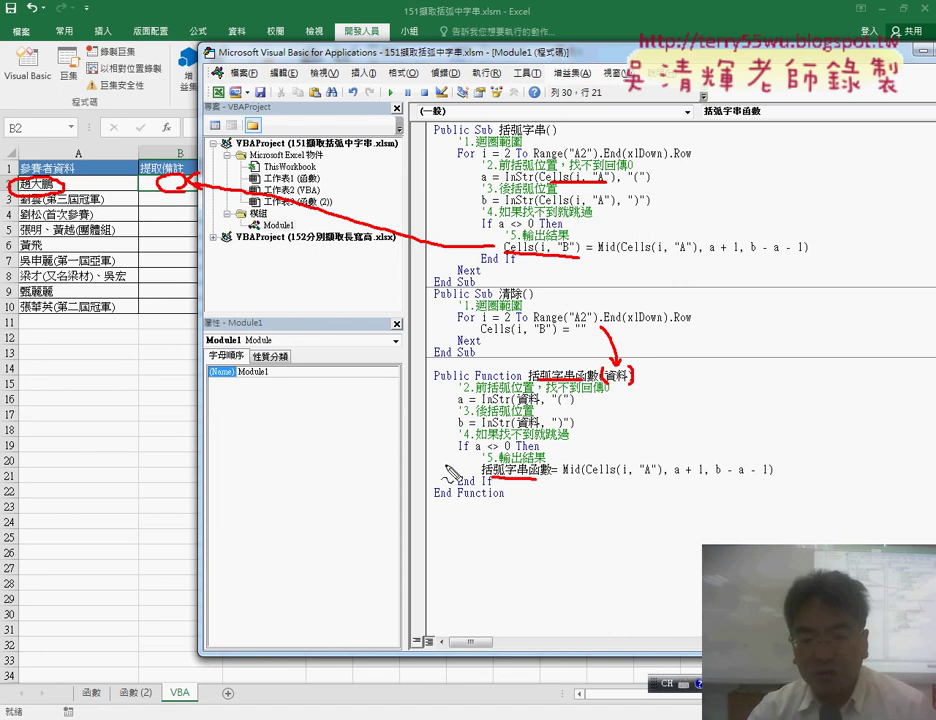
left_click_drag(443, 468, 181, 203)
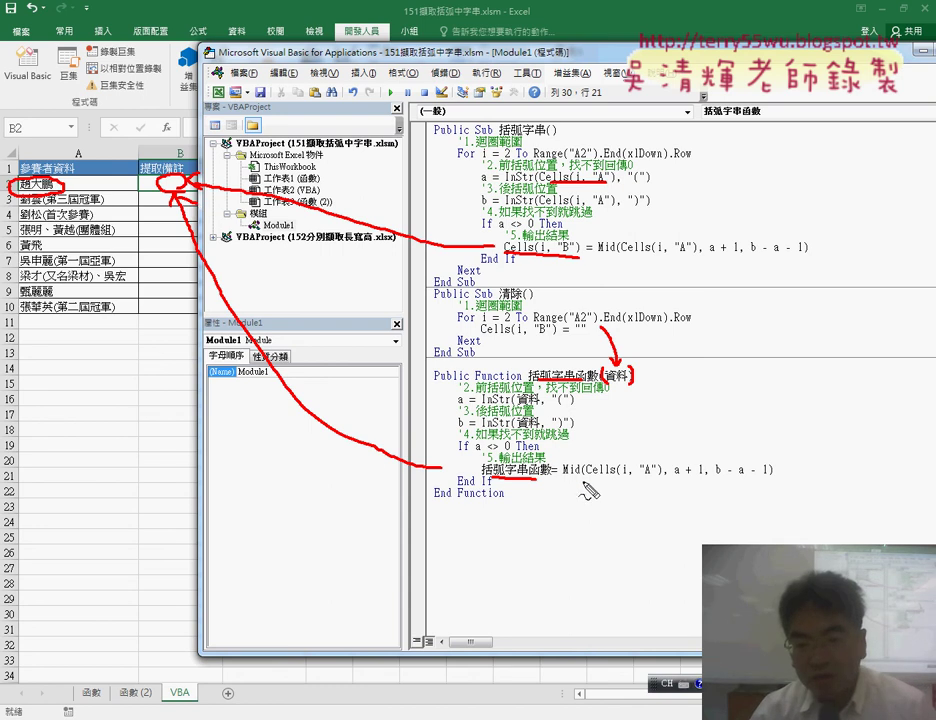
mouse_move(575, 474)
left_mouse_down()
mouse_move(622, 474)
mouse_move(525, 490)
left_mouse_up()
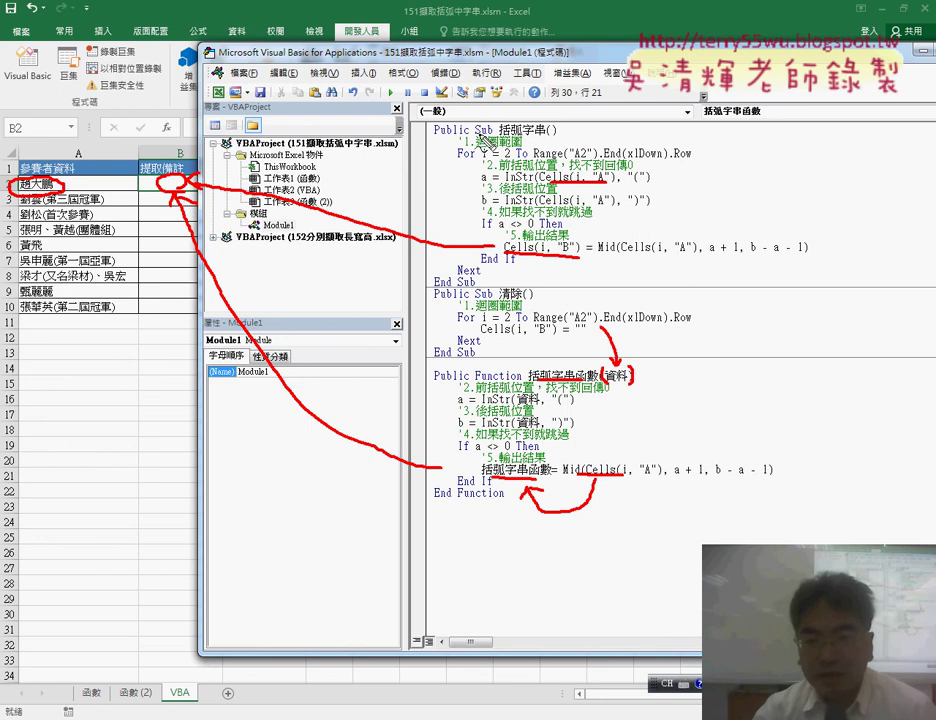
mouse_move(476, 137)
left_mouse_down()
mouse_move(490, 137)
mouse_move(474, 157)
left_mouse_up()
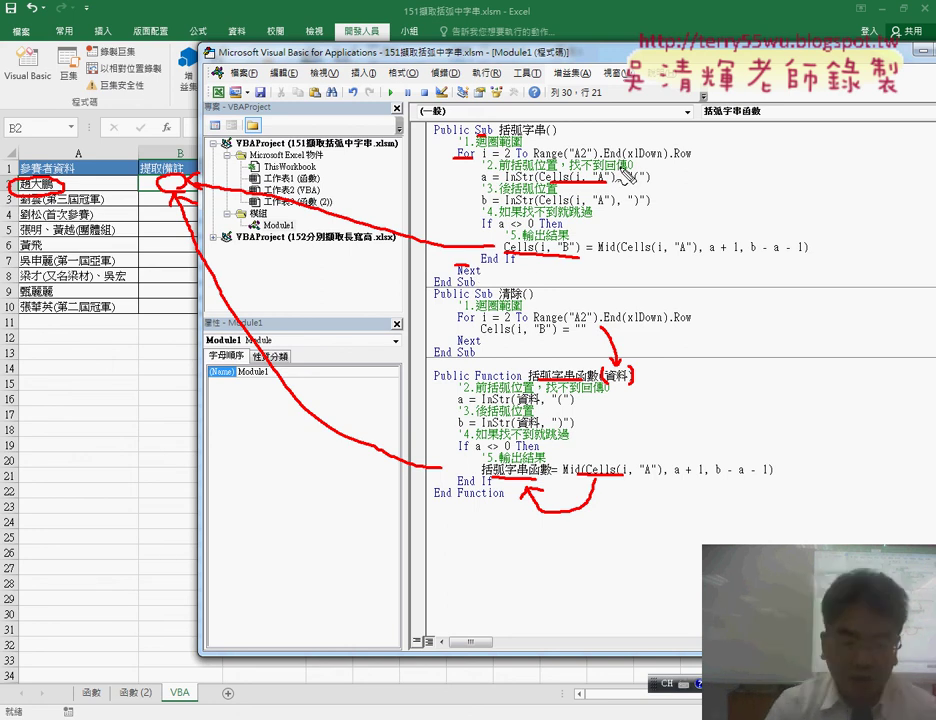
key("Escape")
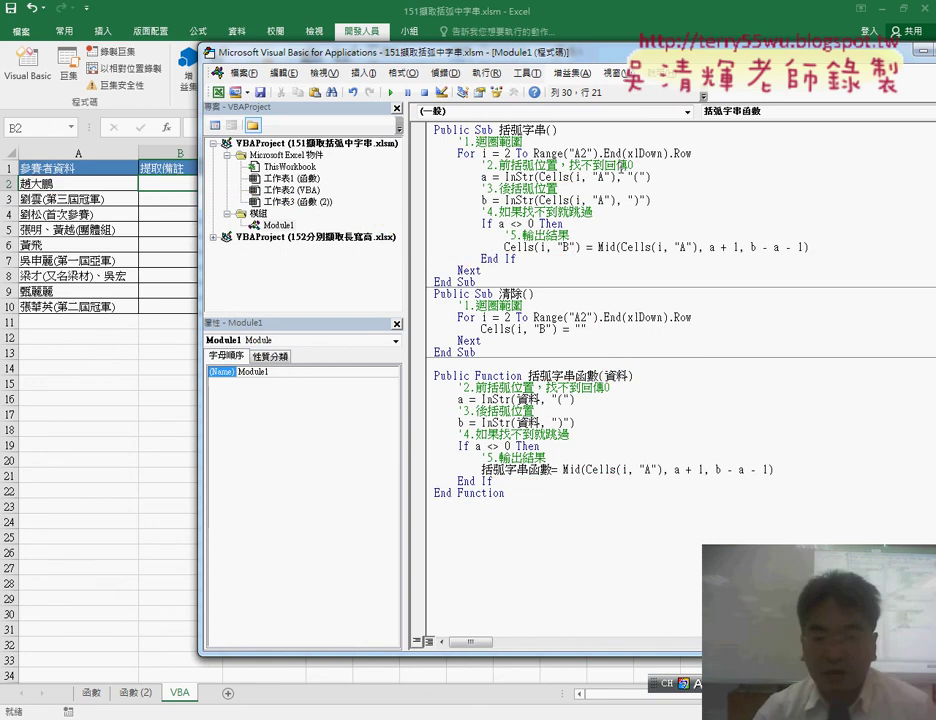
- Fill B2:B10 with =括弧字串函數(A2), inspect B3's #VALUE! error, and reopen the VBA code
left_click(177, 184)
left_click(166, 128)
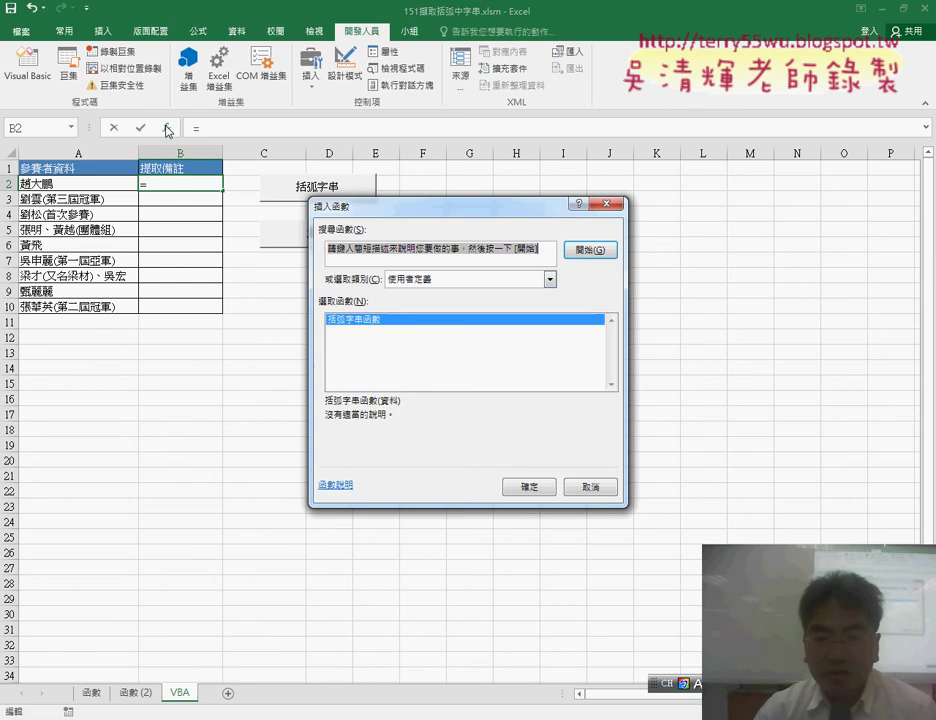
left_click(471, 281)
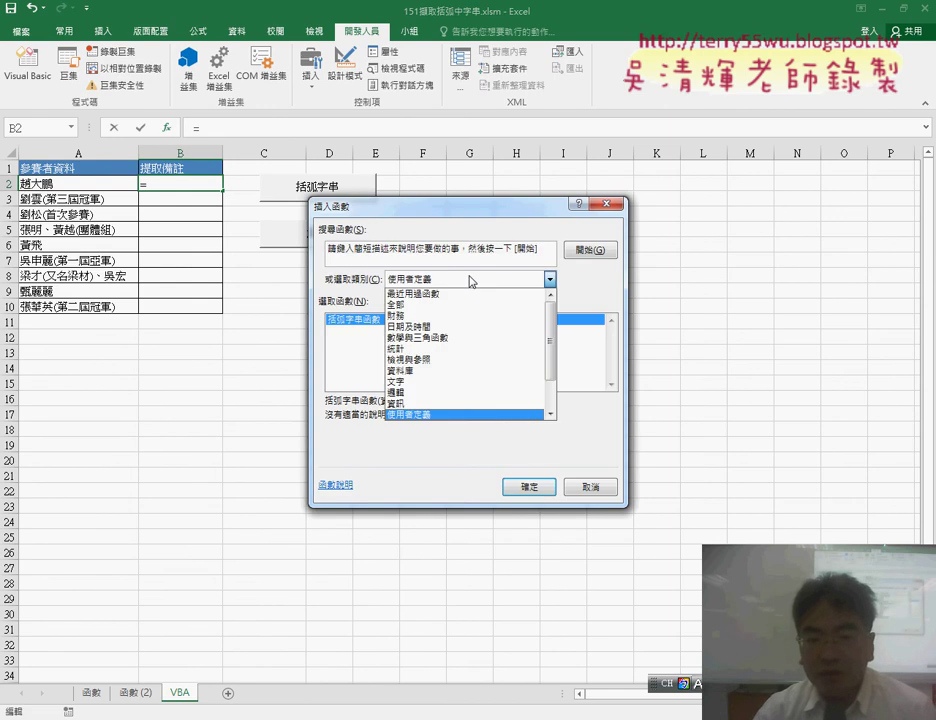
left_click(429, 415)
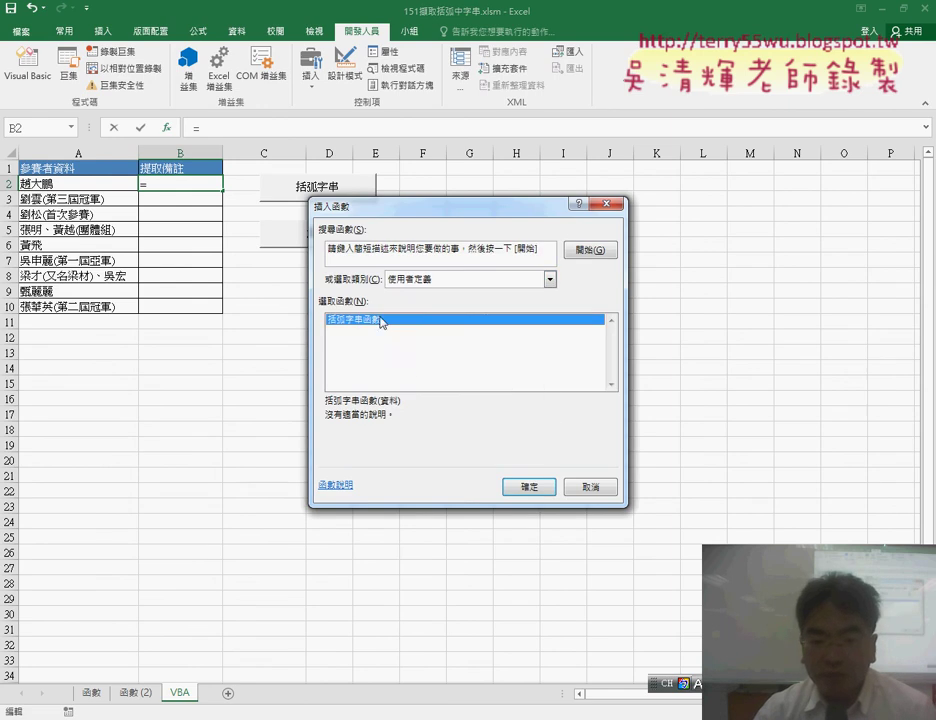
left_click(529, 487)
left_click(107, 187)
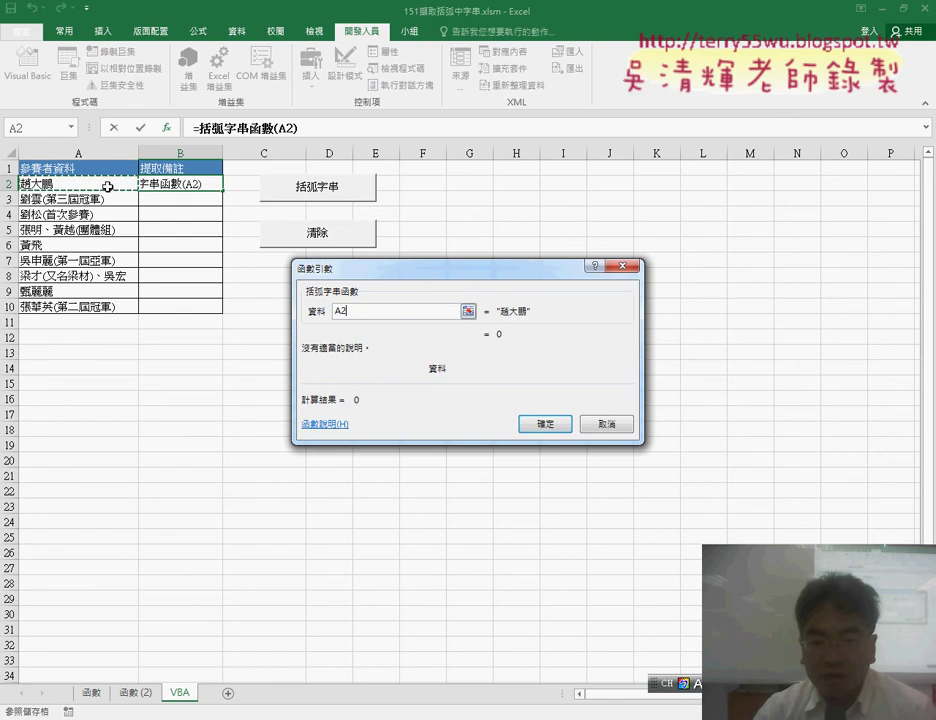
left_click(546, 426)
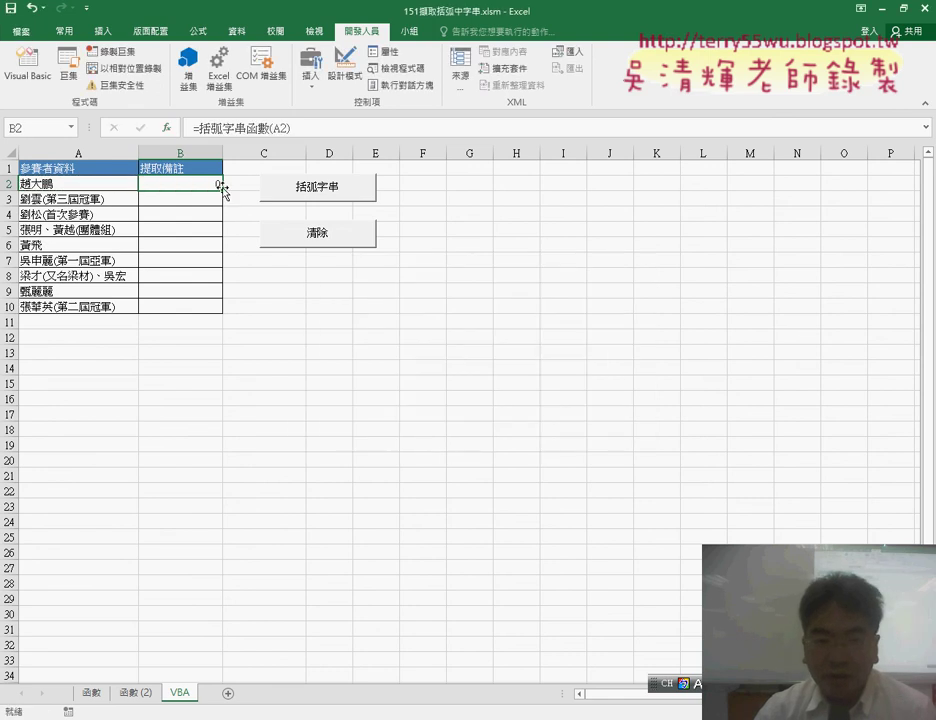
left_click_drag(222, 188, 222, 309)
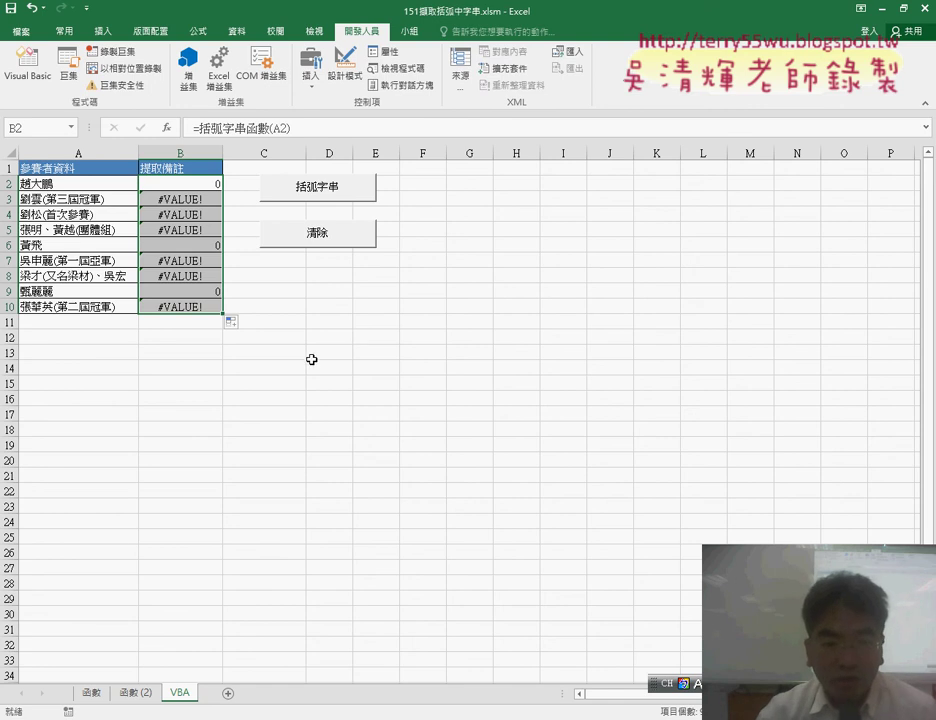
left_click(201, 204)
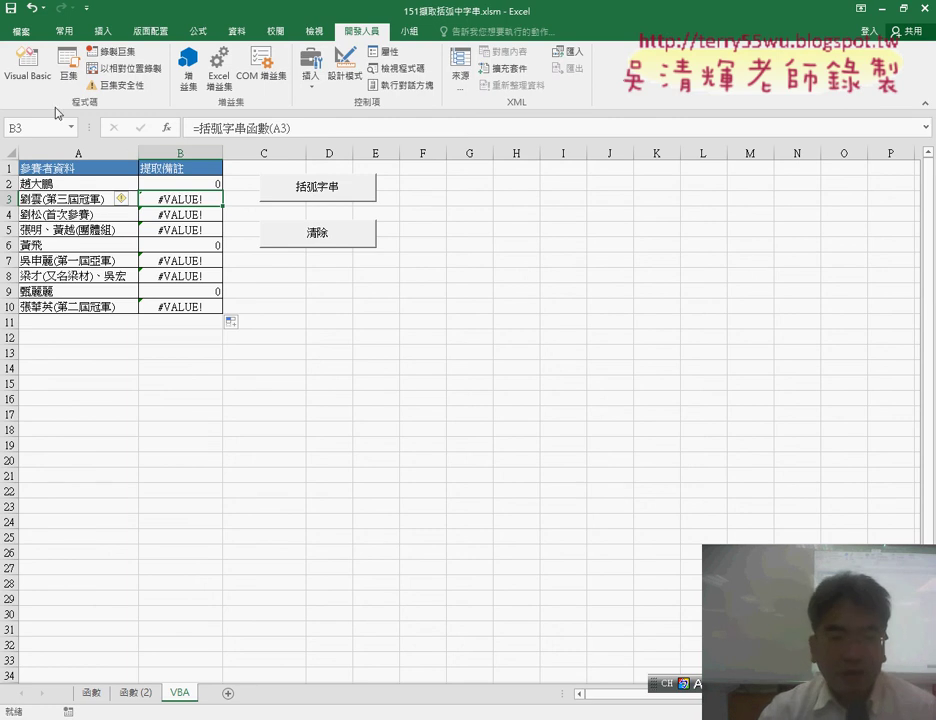
left_click(27, 62)
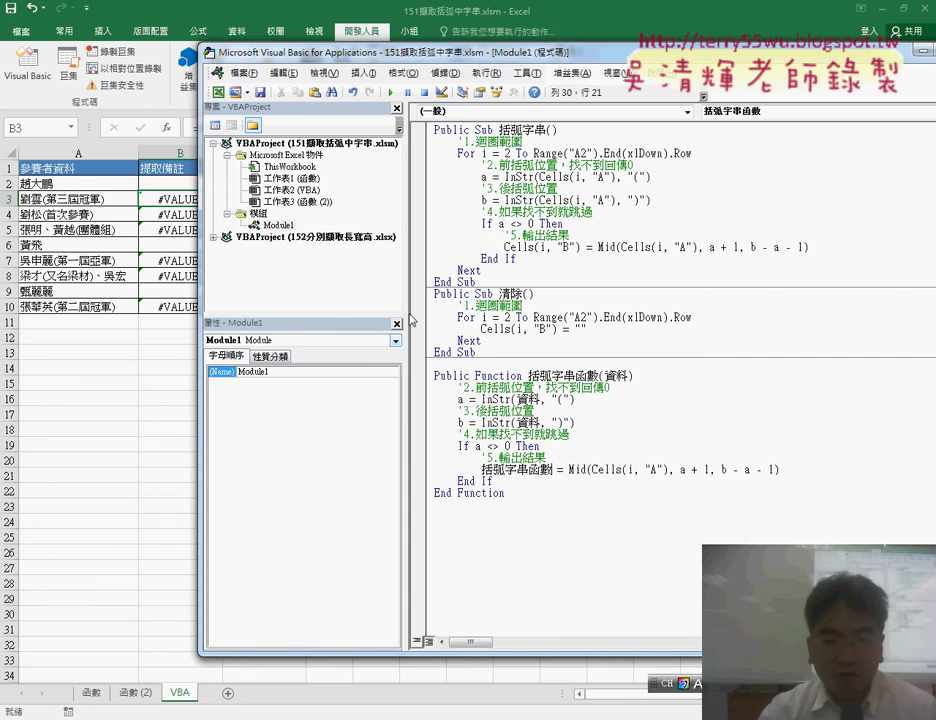
- Widen the code pane and copy the function's 資料 parameter name
left_click_drag(405, 291, 327, 291)
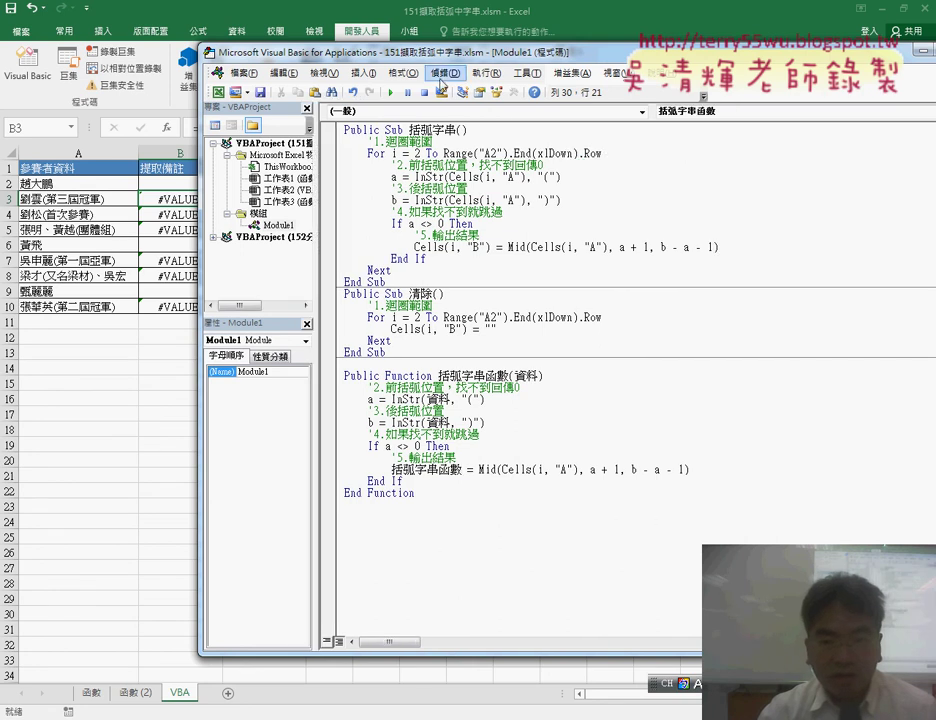
left_click_drag(453, 62, 498, 60)
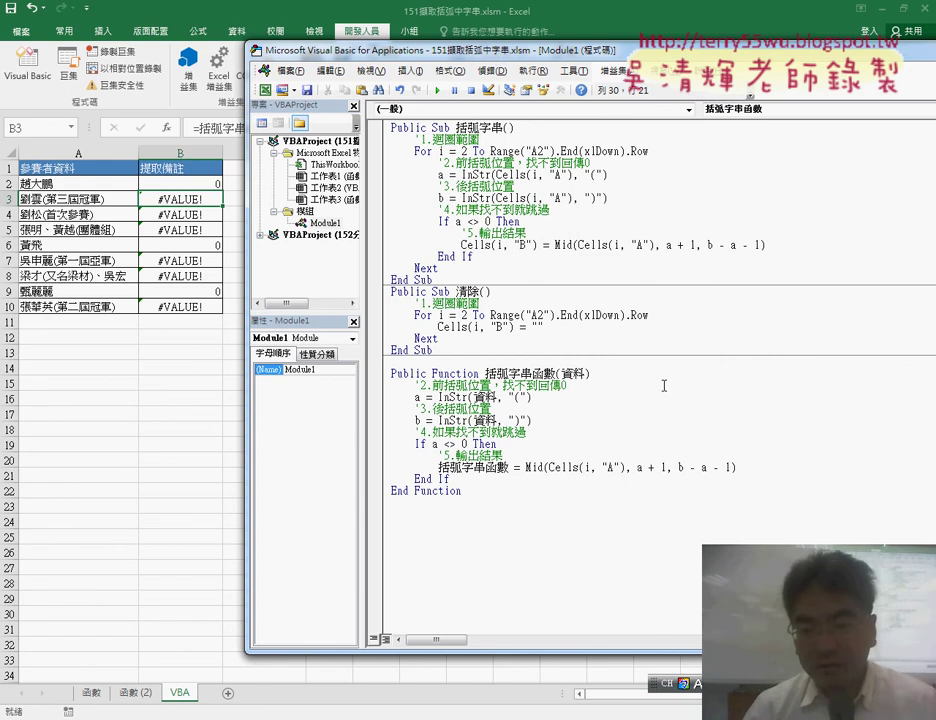
left_click_drag(626, 467, 549, 467)
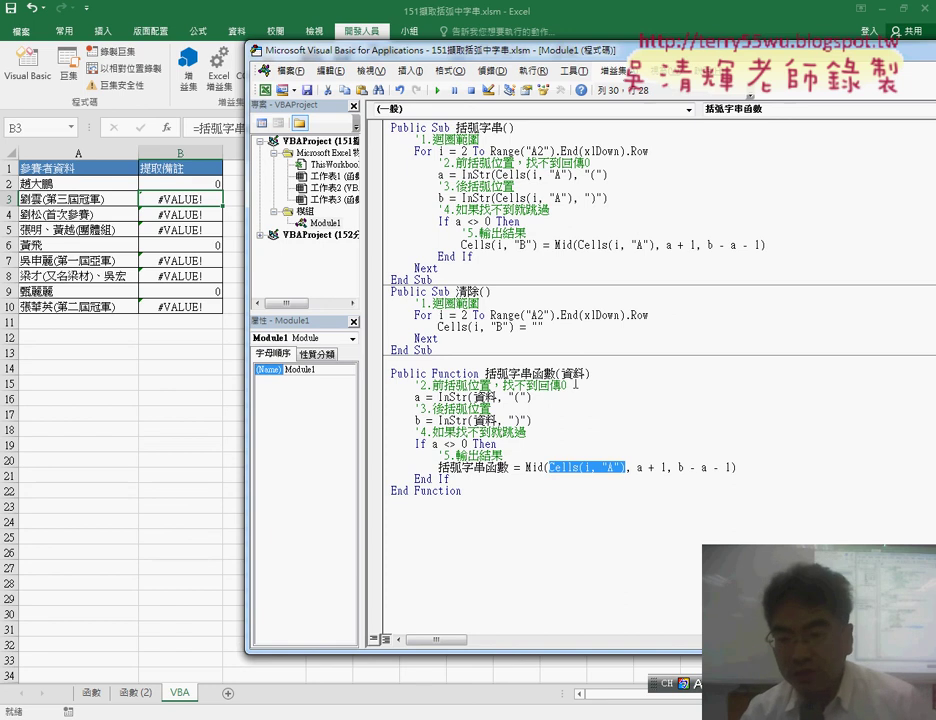
left_click_drag(561, 373, 571, 373)
right_click(573, 376)
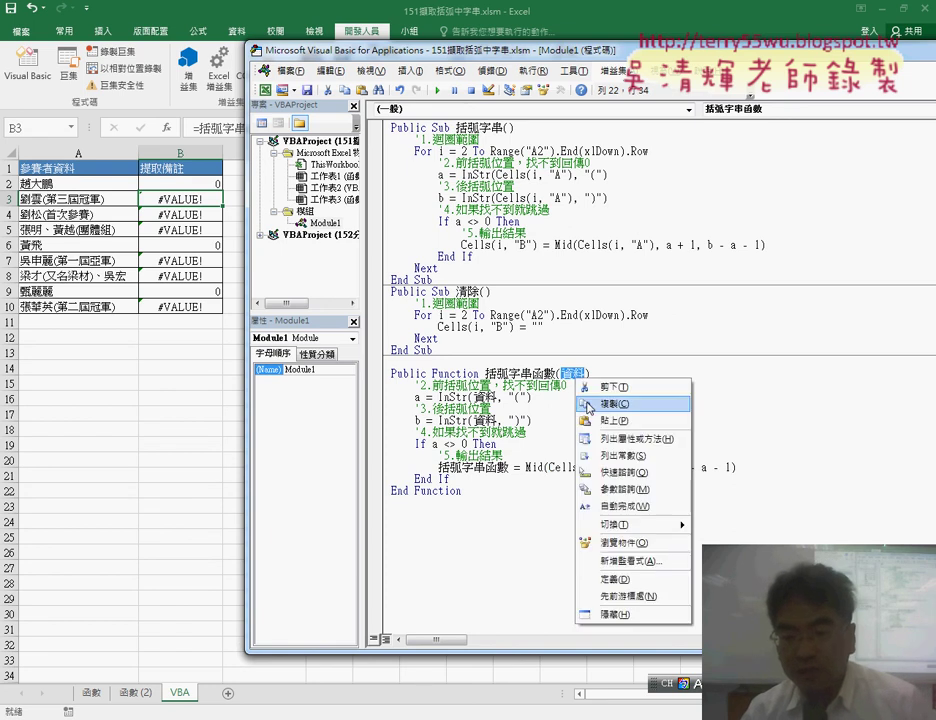
left_click(590, 402)
- Replace Cells(i, "A") in the Mid call with 資料, then return to the worksheet
left_click_drag(549, 467, 625, 467)
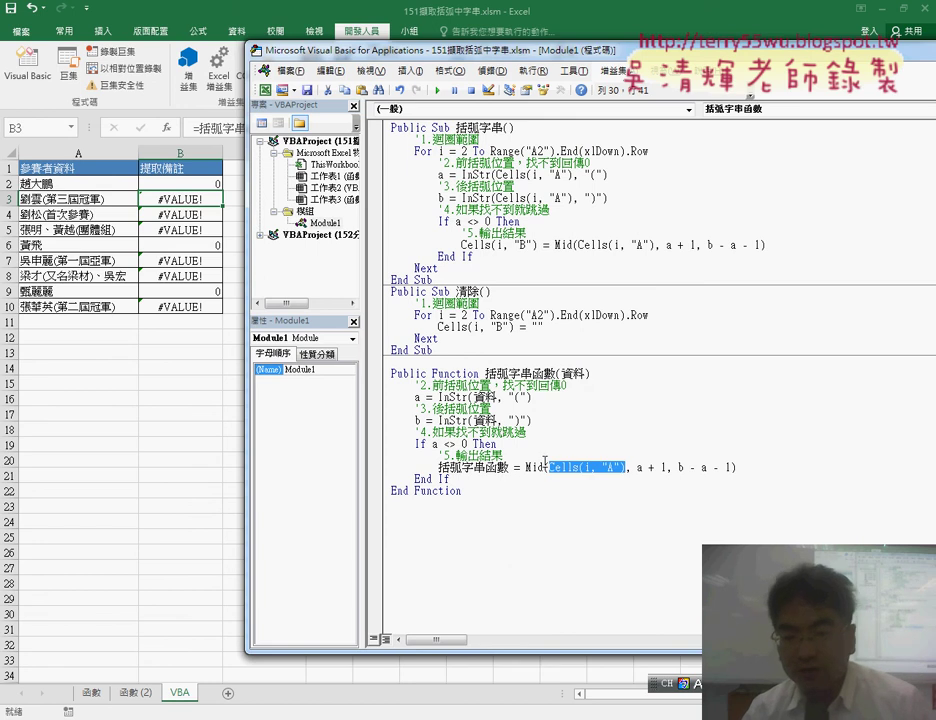
right_click(584, 468)
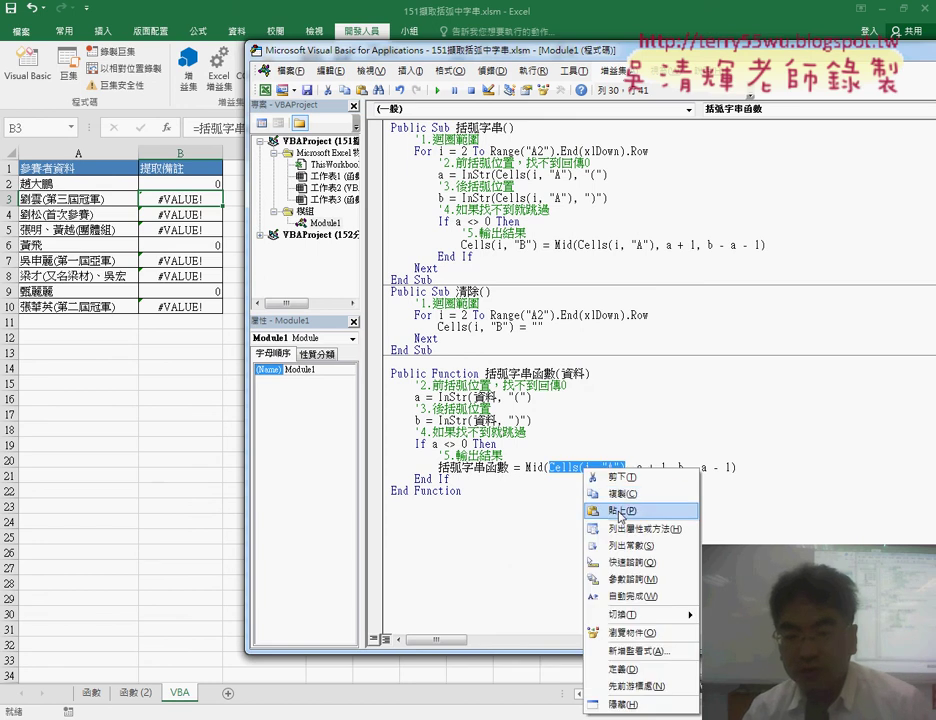
left_click(621, 511)
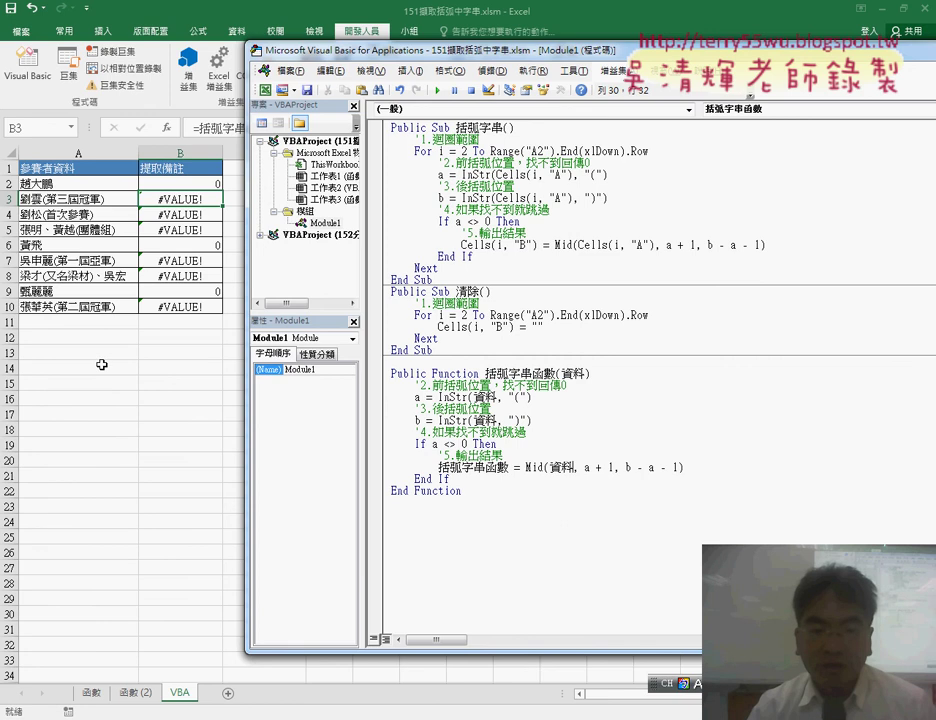
left_click(157, 384)
- Re-enter the B2 formula so column B refreshes with remarks like 第三屆冠軍, then return to VBA
left_click(188, 184)
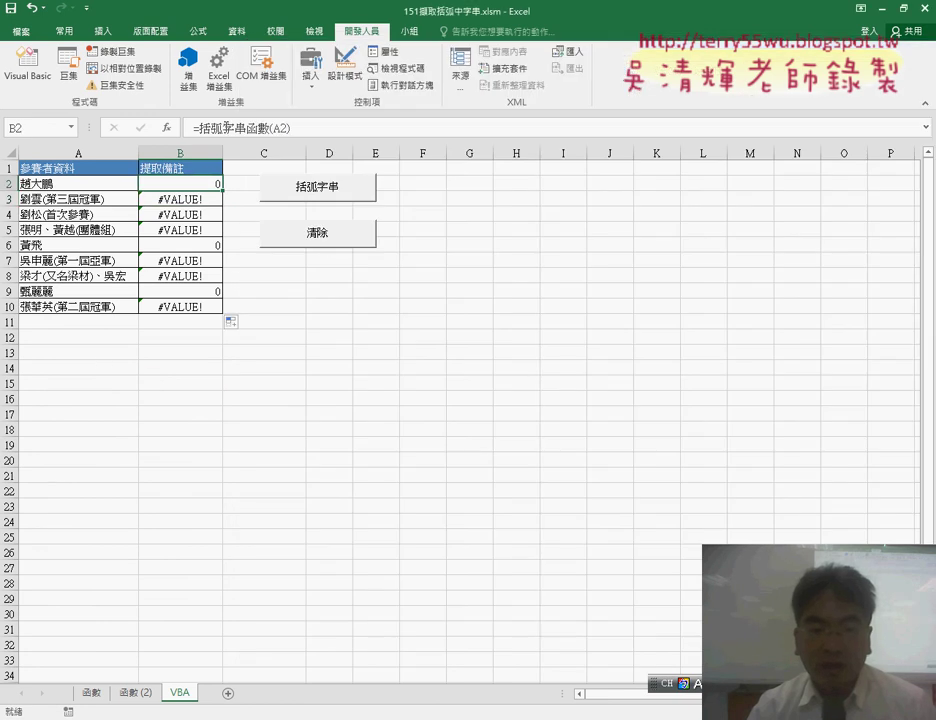
left_click(228, 126)
left_click(143, 128)
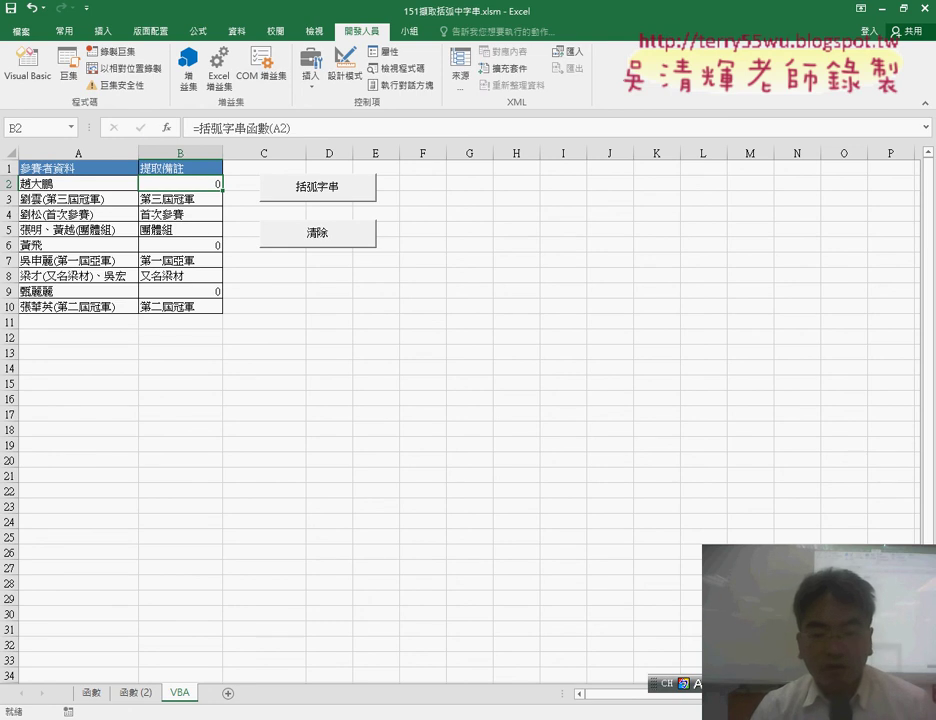
key("alt+Tab")
key("Tab")
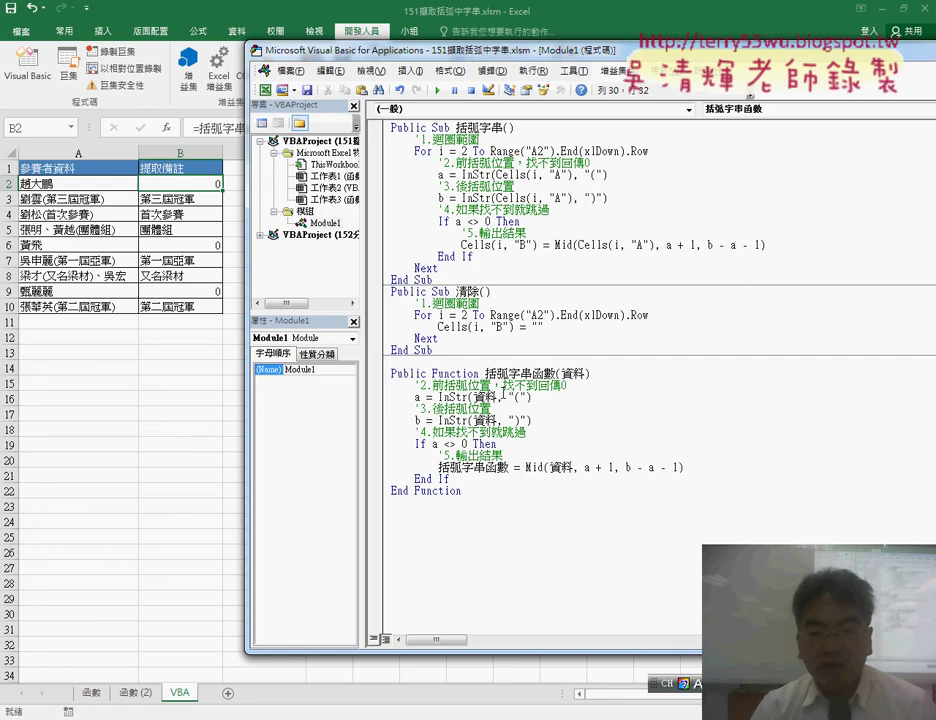
- Review the function's variables and a <> 0 condition, then add an empty line after the Mid assignment
left_click_drag(487, 373, 557, 373)
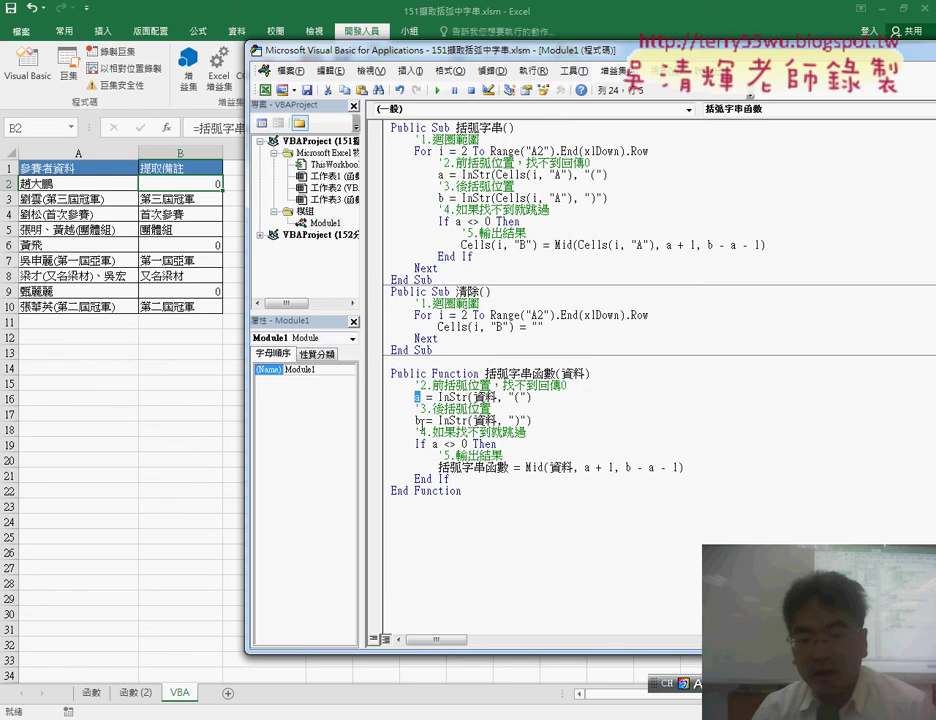
double_click(418, 420)
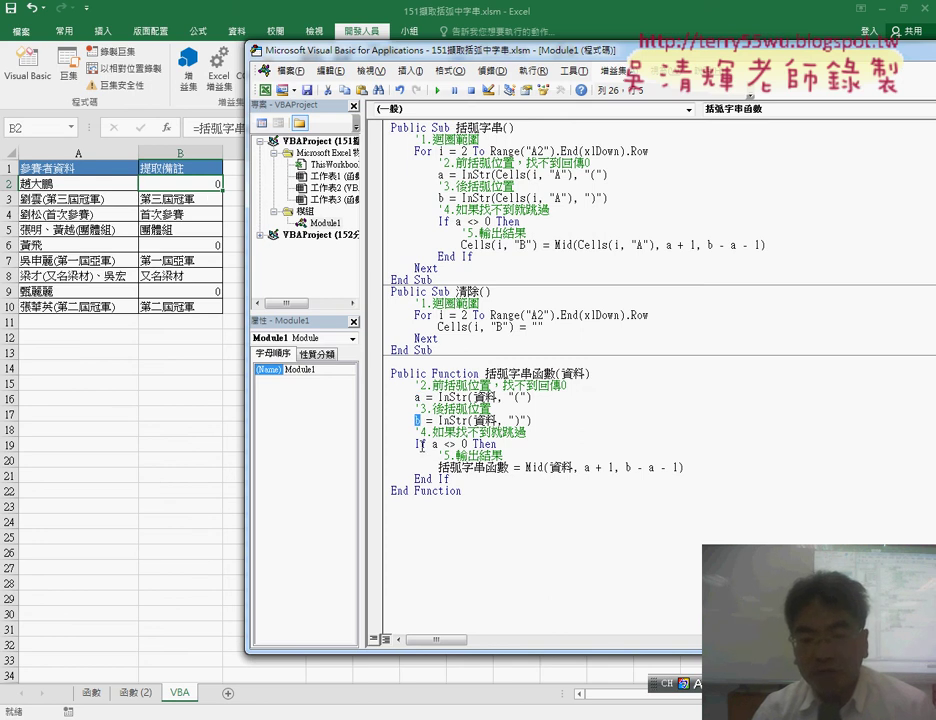
left_click_drag(433, 444, 460, 444)
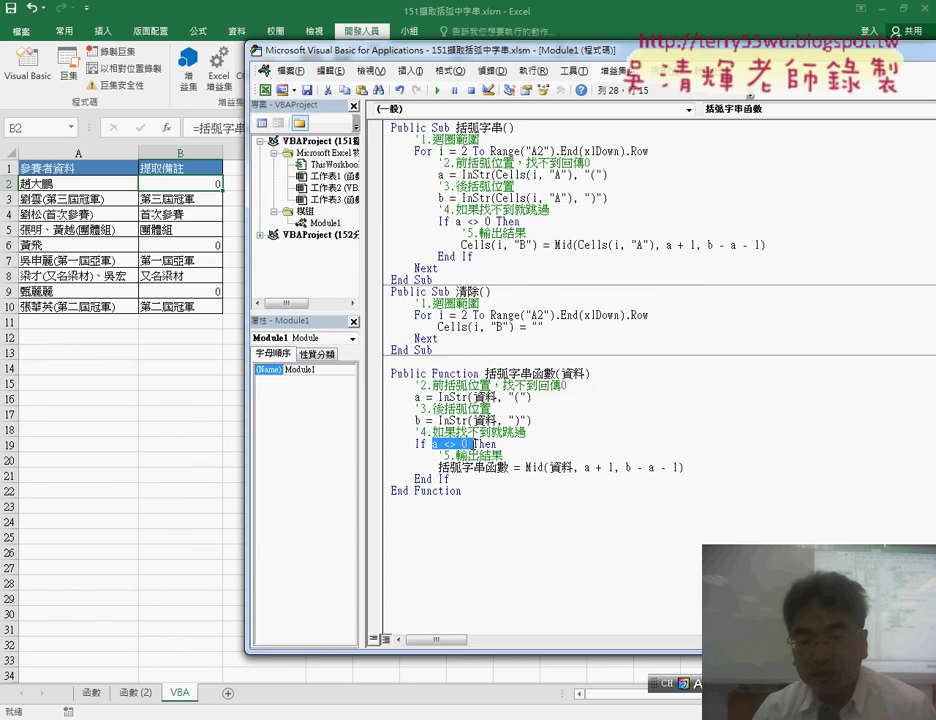
left_click(487, 467)
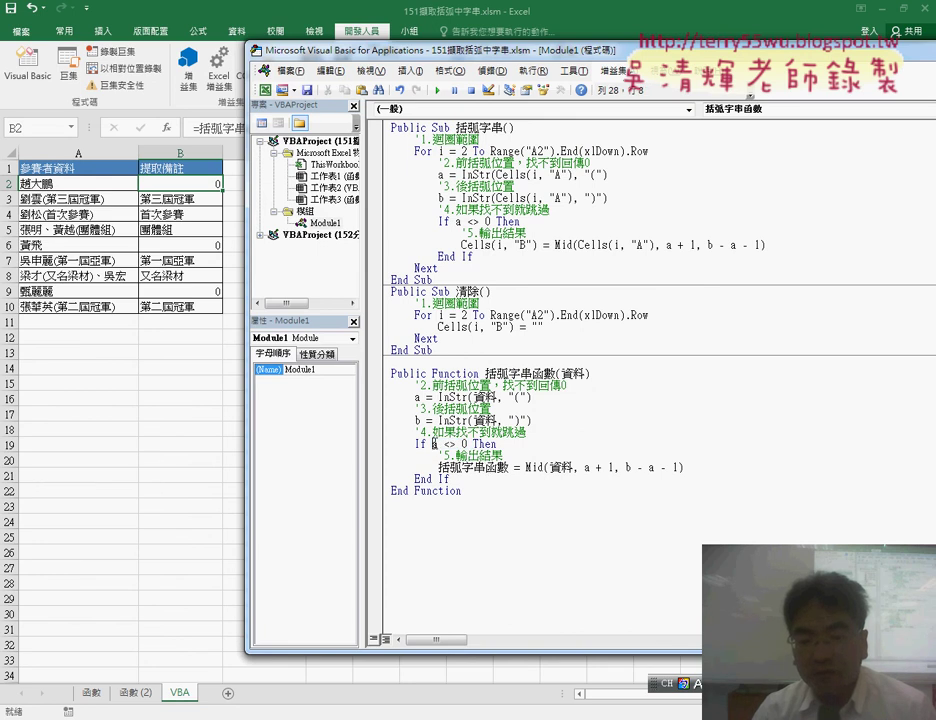
left_click_drag(433, 443, 466, 443)
left_click(423, 490)
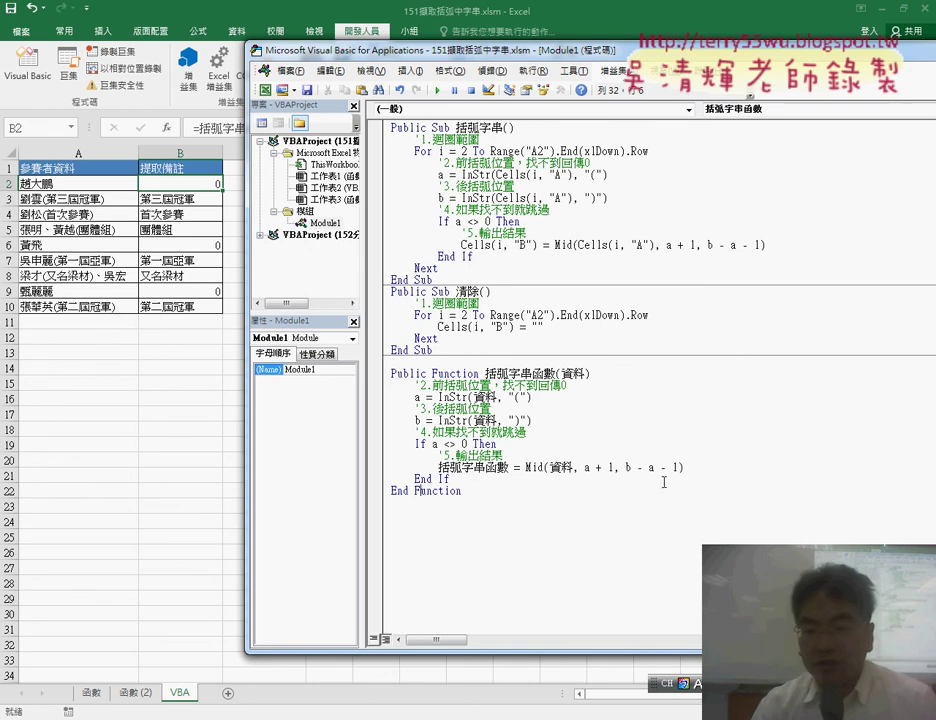
left_click(692, 467)
key("Return")
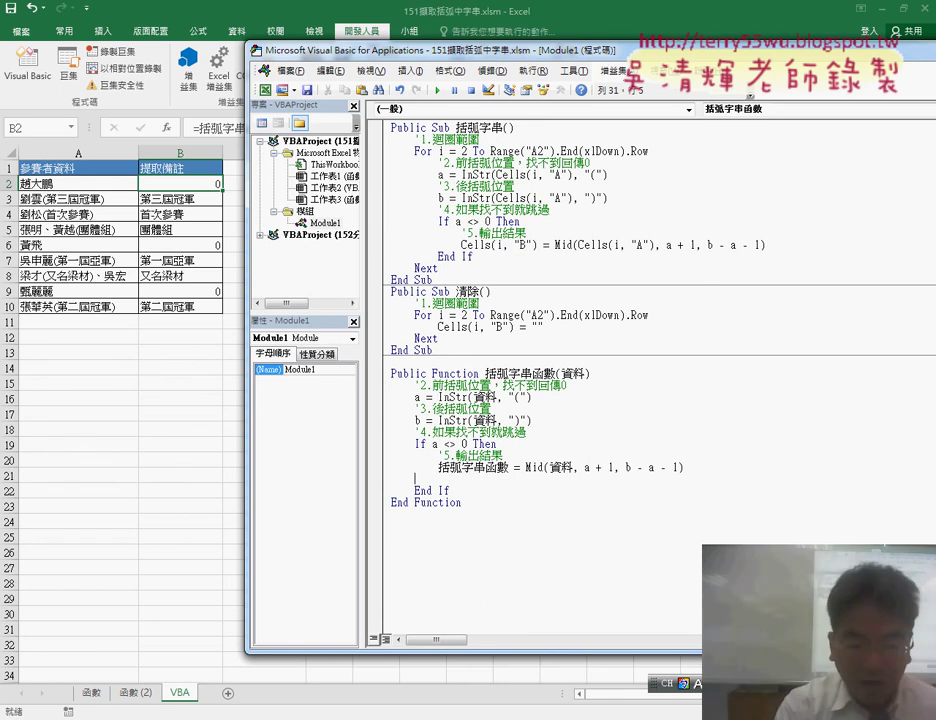
- Add an Else branch assigning 括弧字串函數 = "" to the function
type("e")
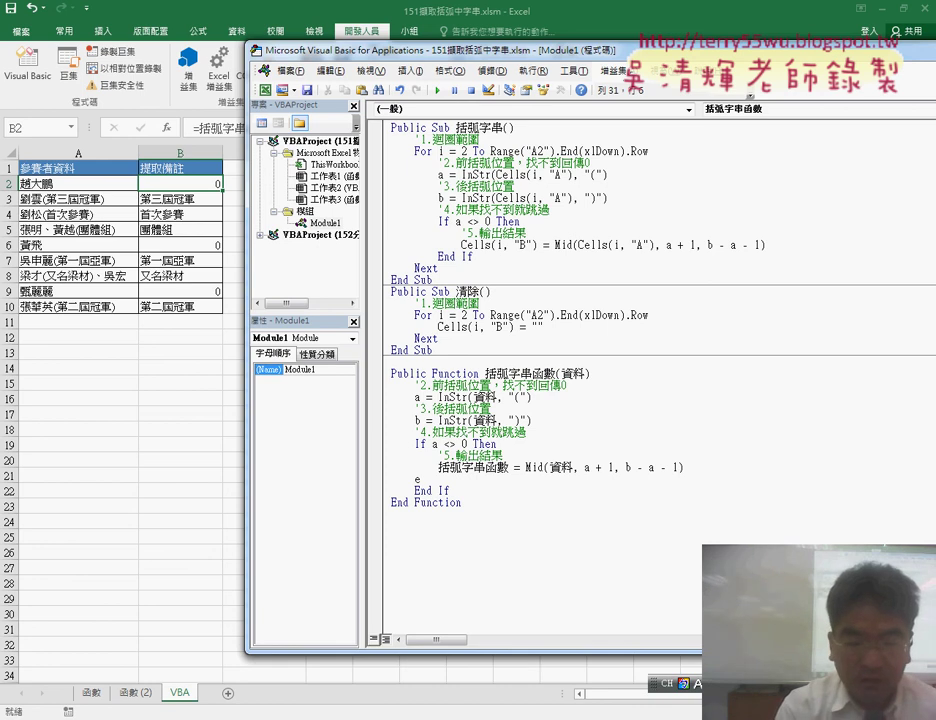
type("lse")
key("Return")
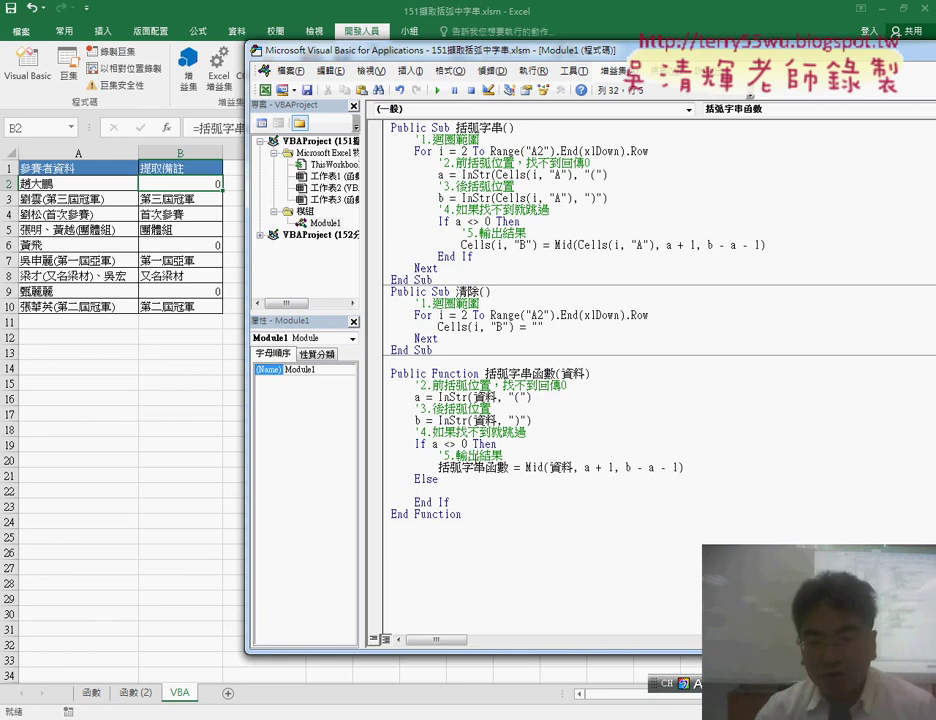
left_click_drag(438, 467, 684, 467)
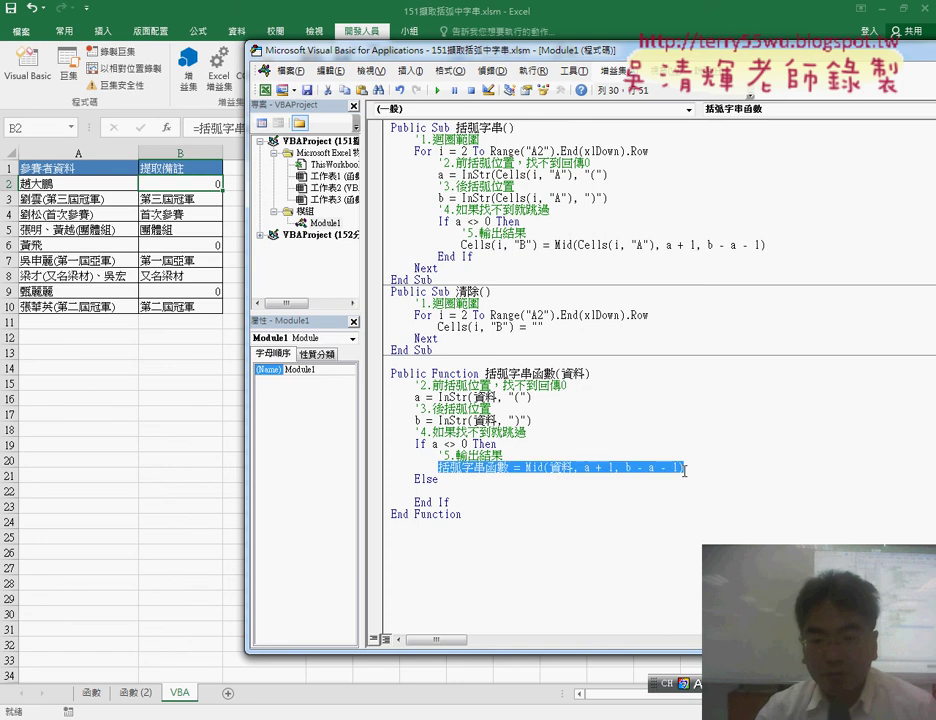
left_click(468, 489)
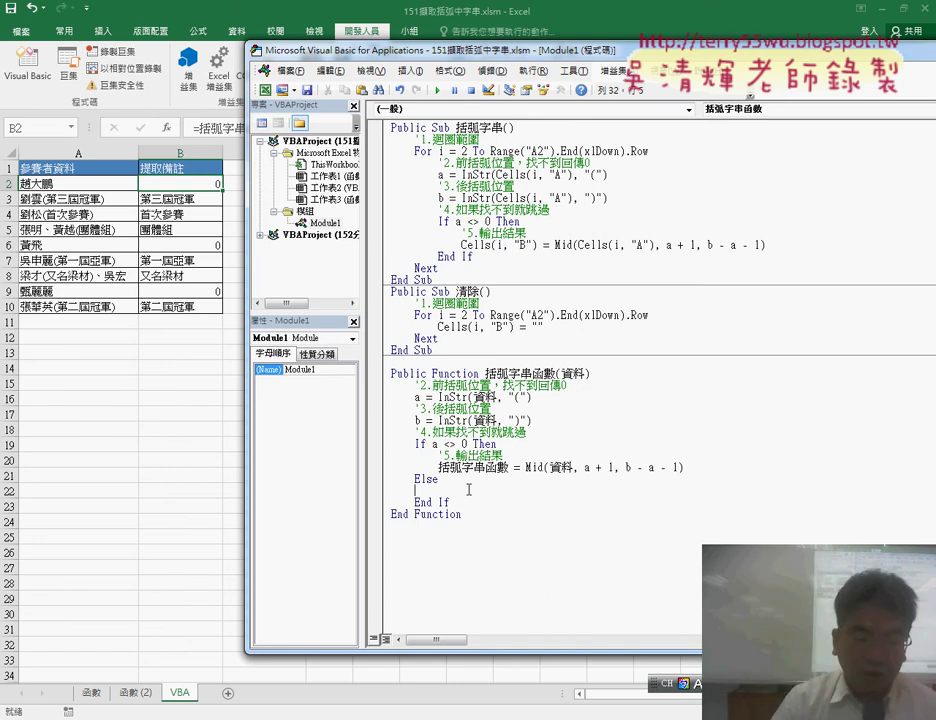
key("Tab")
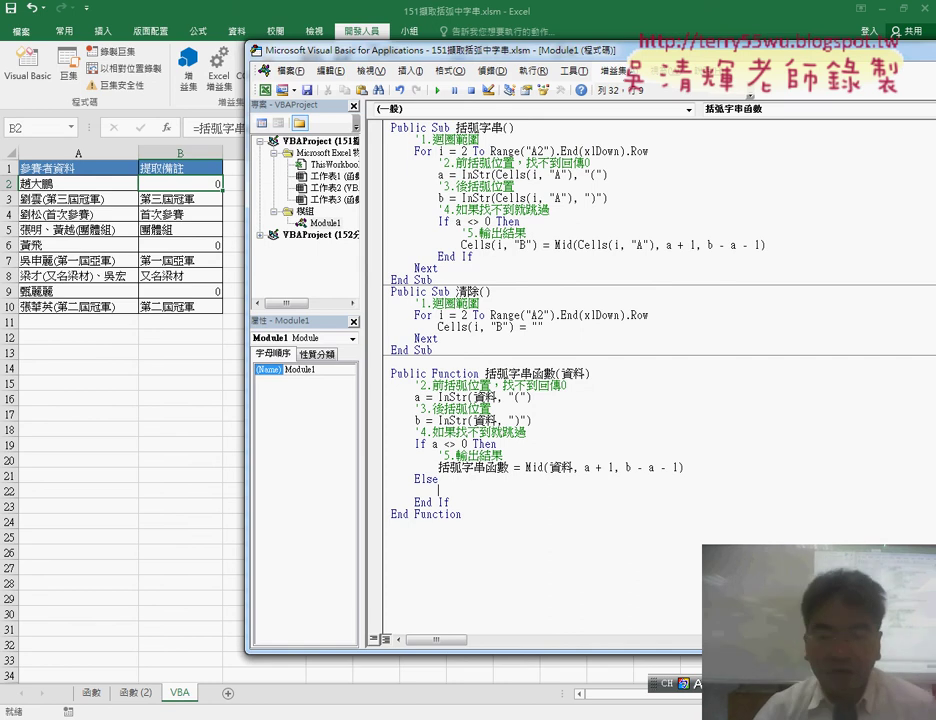
mouse_move(438, 467)
left_mouse_down()
mouse_move(473, 467)
mouse_move(474, 494)
left_mouse_up()
type("括弧字串函數 =")
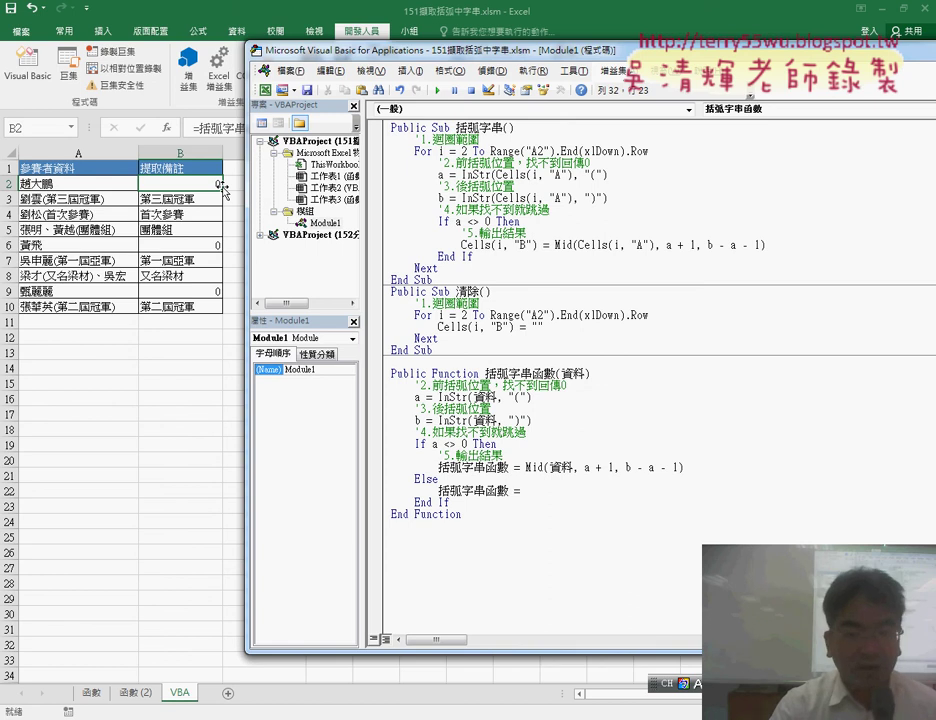
type("\"\"")
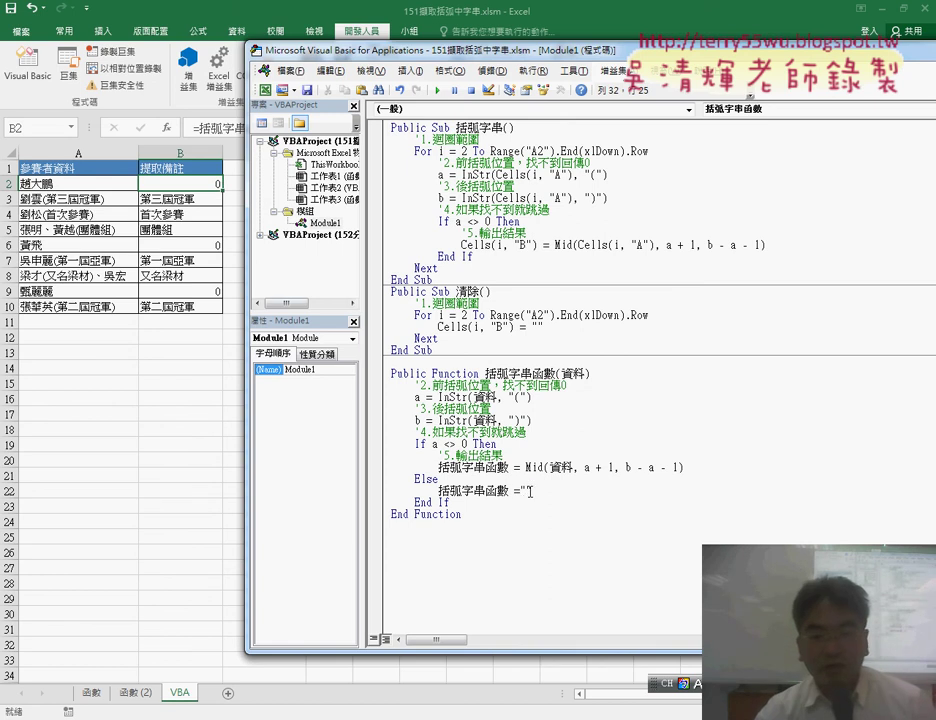
key("shift+Left")
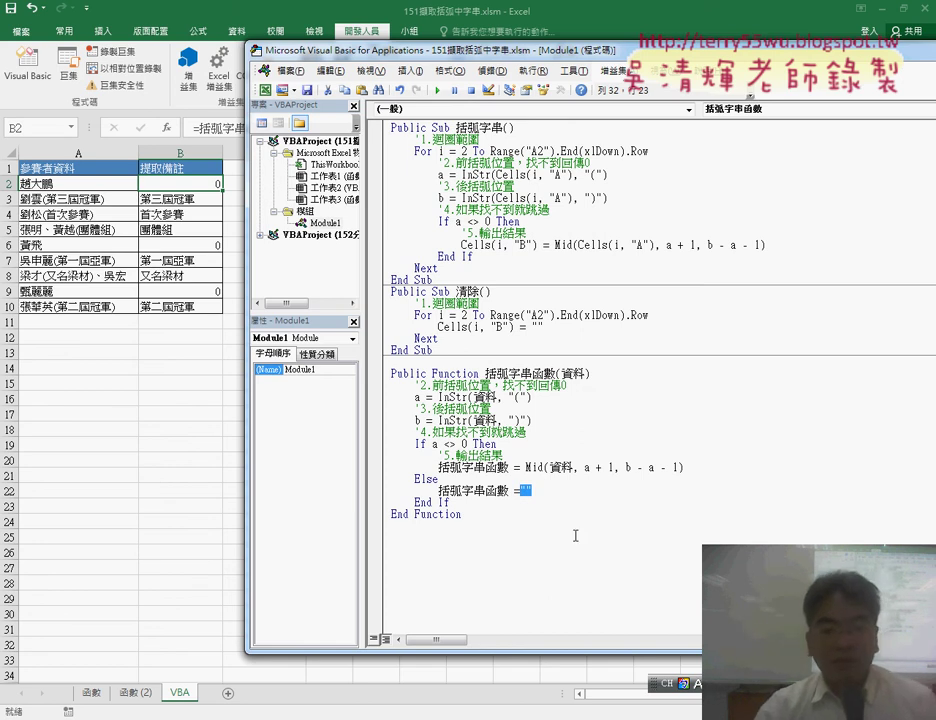
left_click(575, 536)
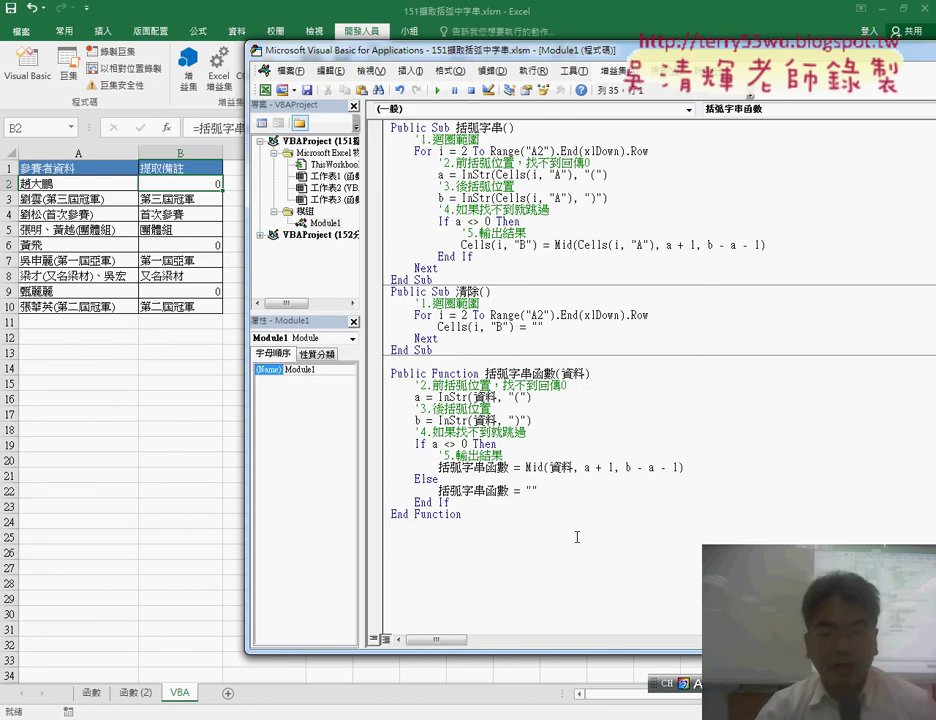
- Review the Mid and Else assignment lines, then return to the worksheet and select B2
left_click_drag(541, 489, 410, 479)
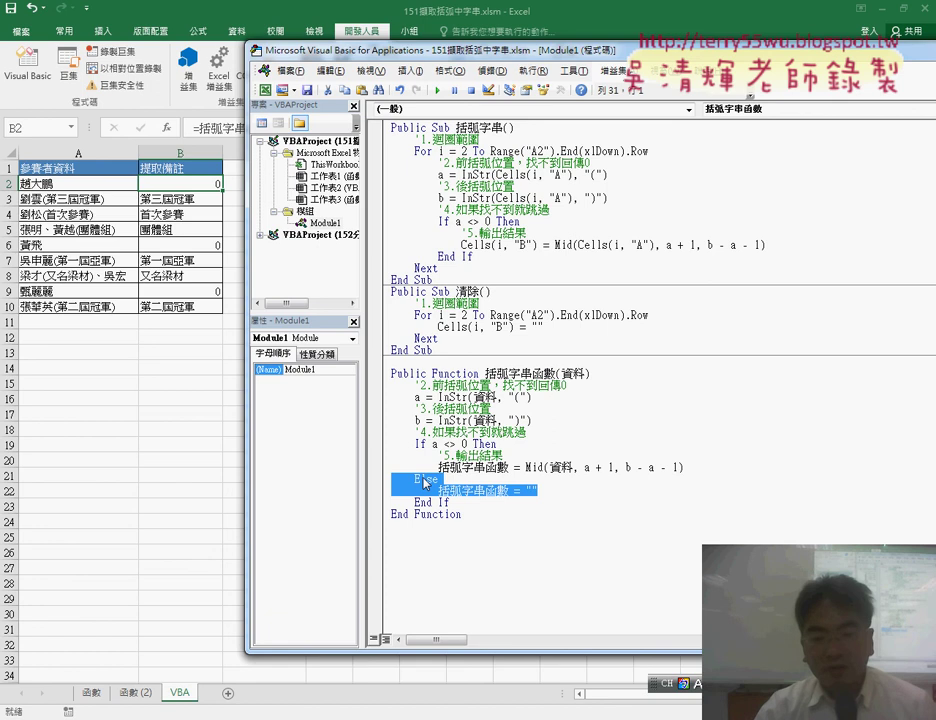
left_click(486, 467)
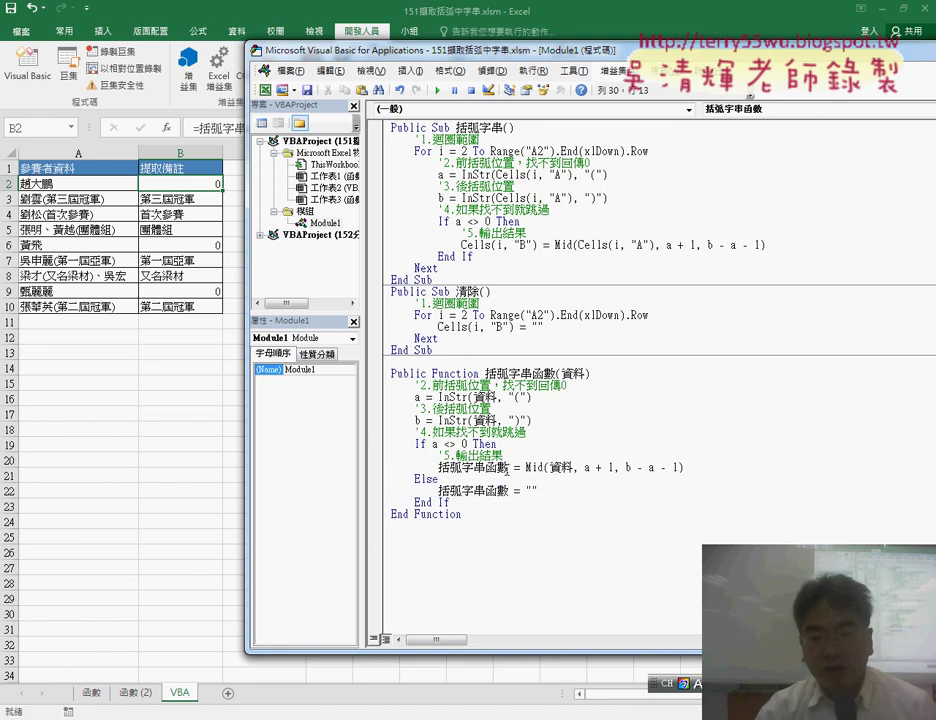
left_click_drag(688, 467, 438, 467)
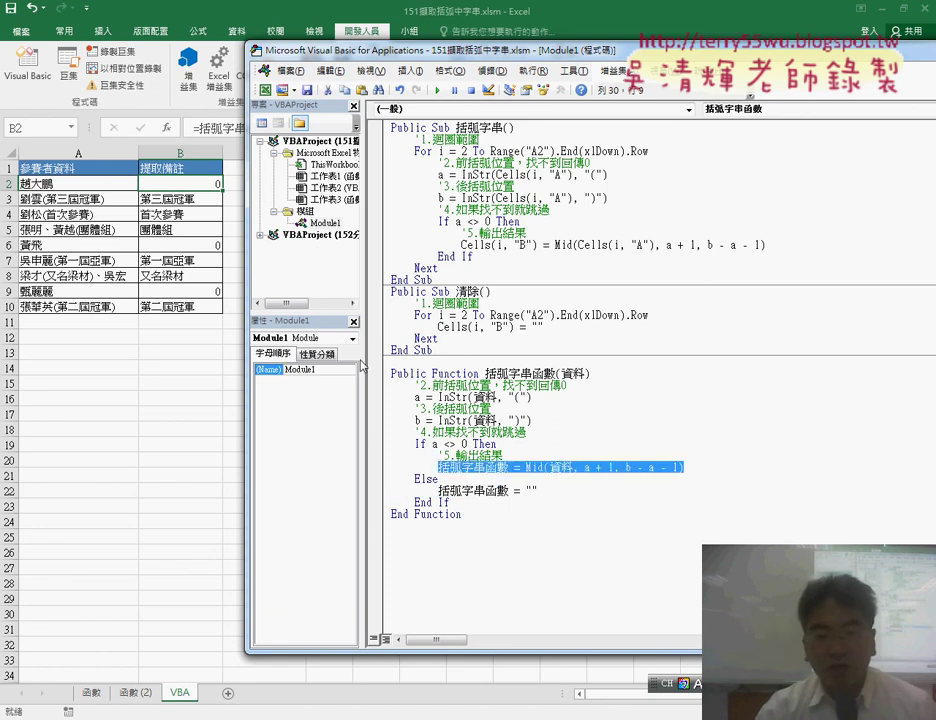
left_click(433, 479)
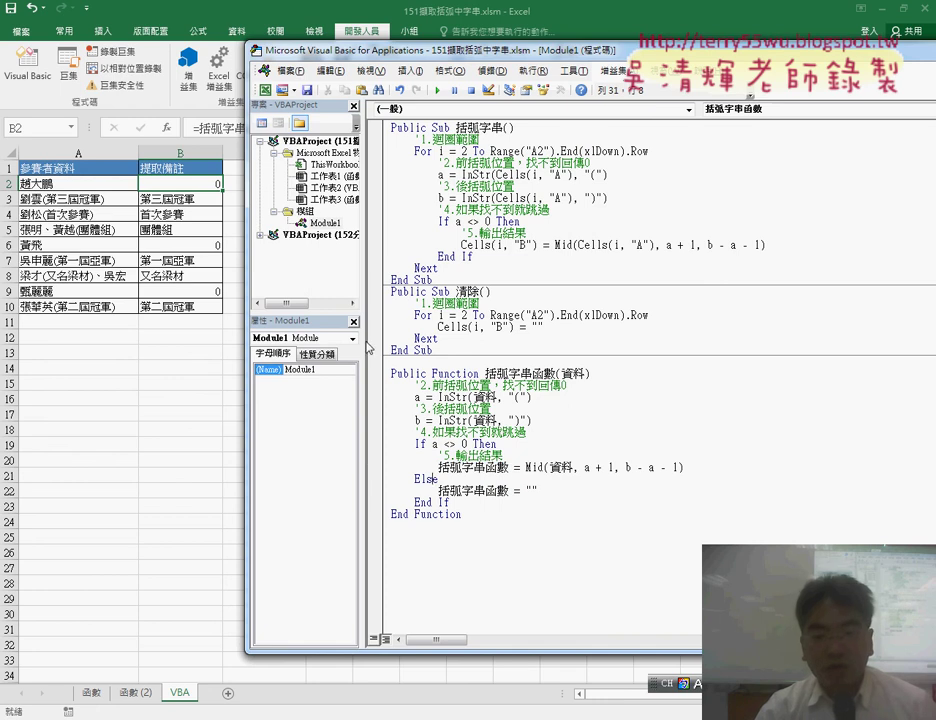
left_click_drag(438, 491, 487, 491)
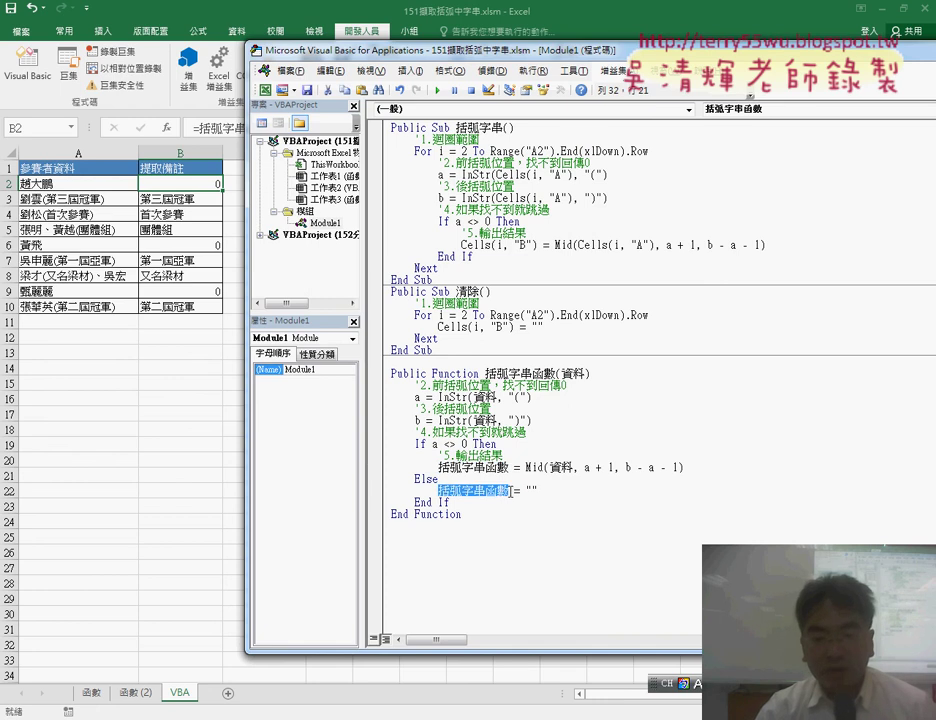
left_click(533, 490)
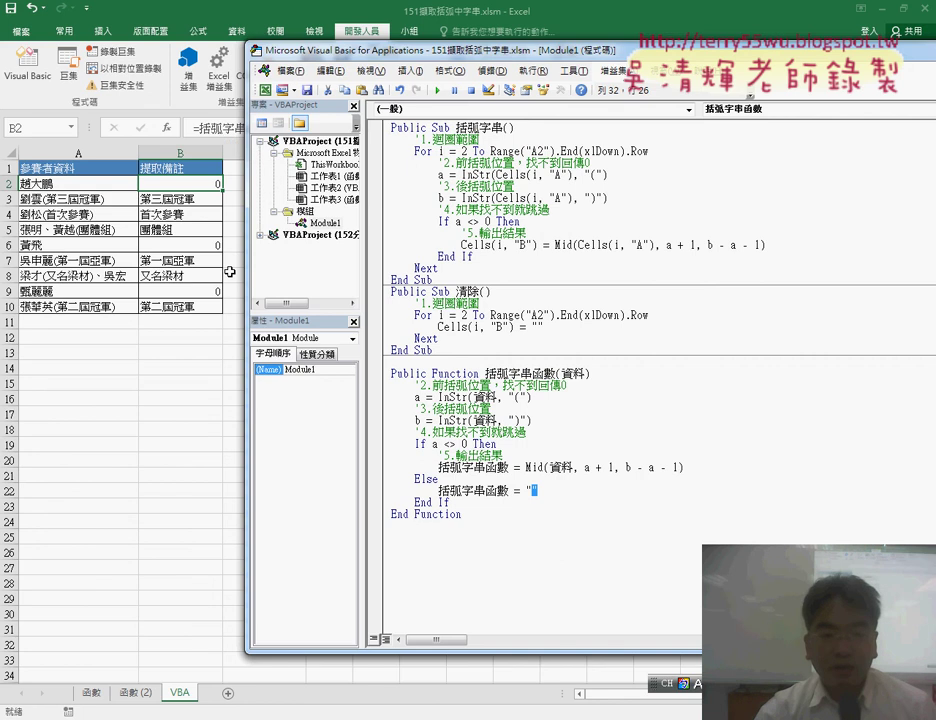
left_click(180, 398)
left_click(198, 182)
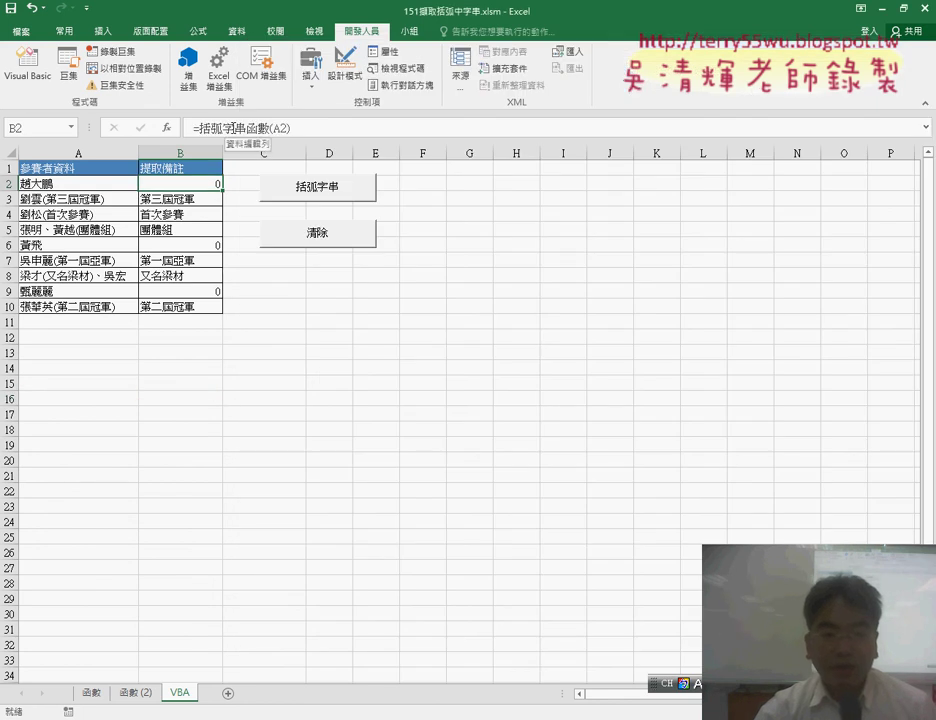
- Re-enter the B2 formula so names without brackets show blank, then return to the VBA code
left_click(233, 127)
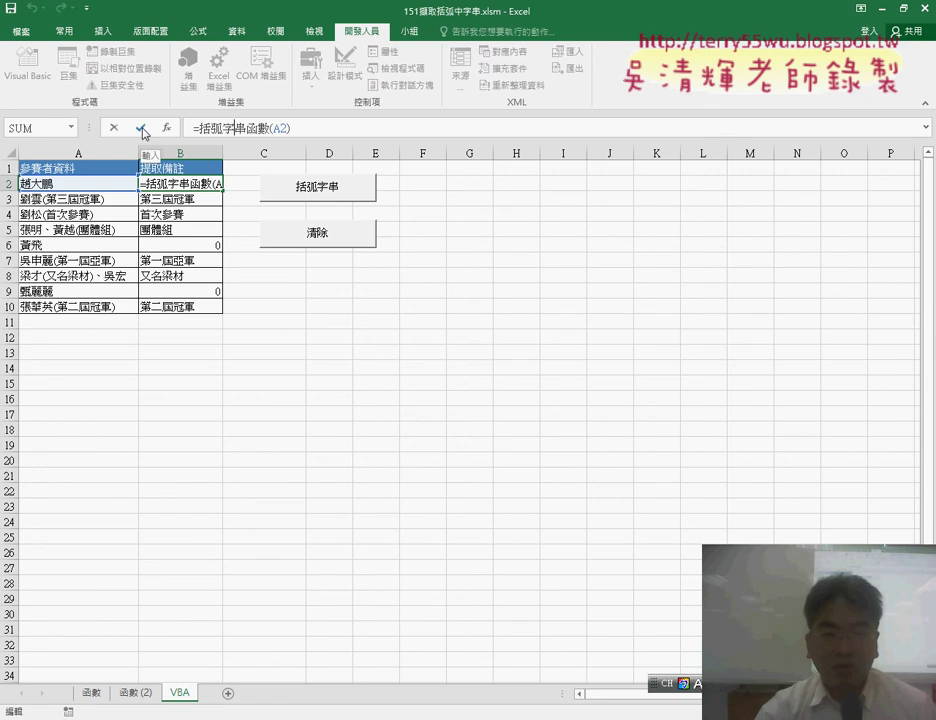
left_click(145, 133)
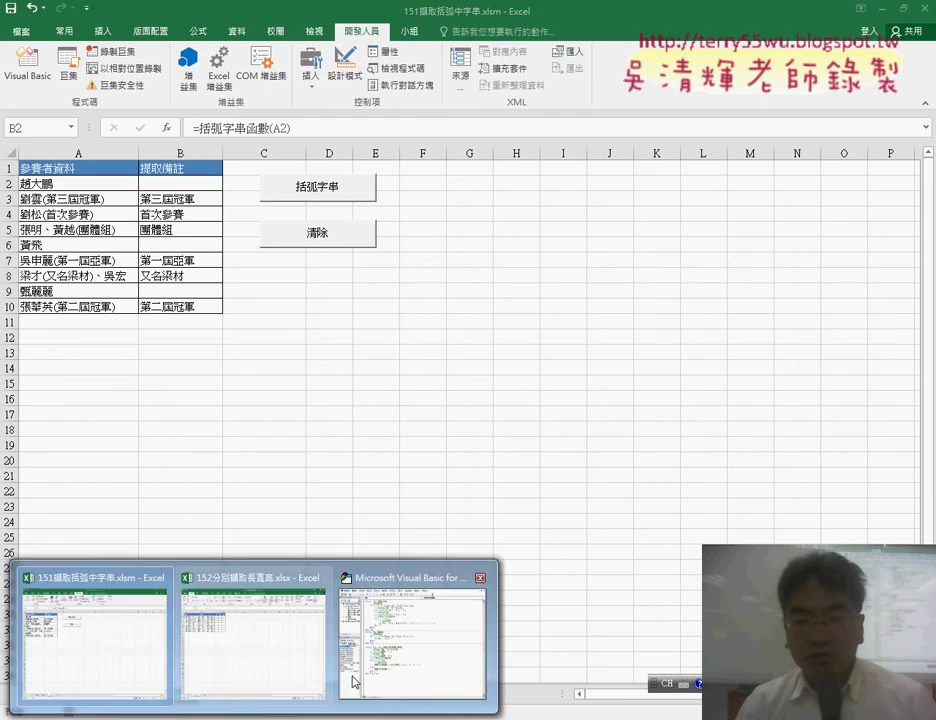
left_click(428, 626)
left_click(481, 443)
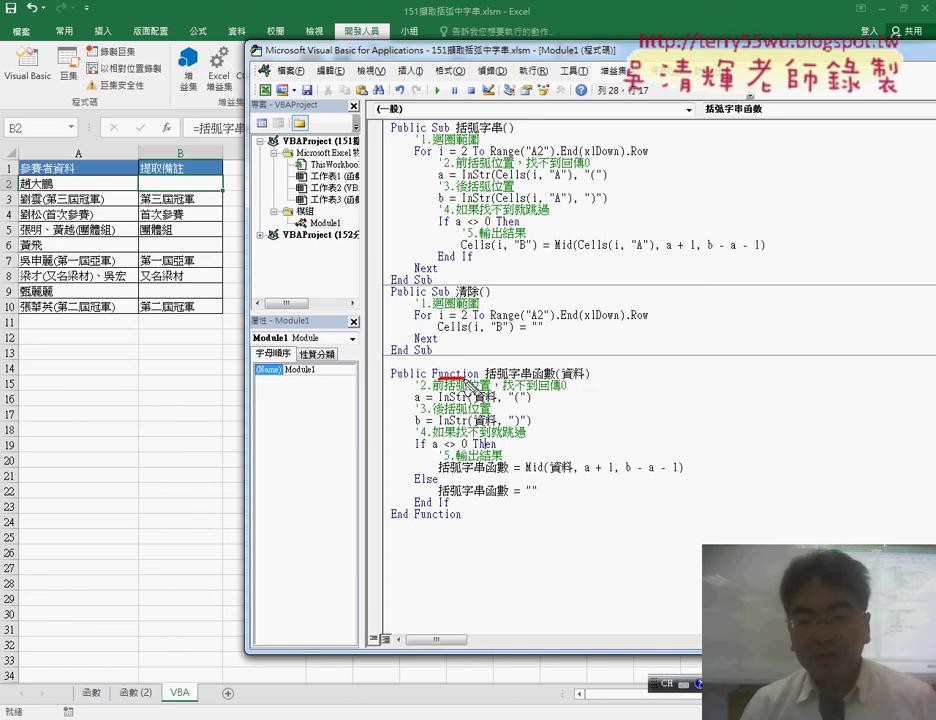
mouse_move(463, 378)
left_mouse_down()
mouse_move(580, 379)
mouse_move(583, 363)
left_mouse_up()
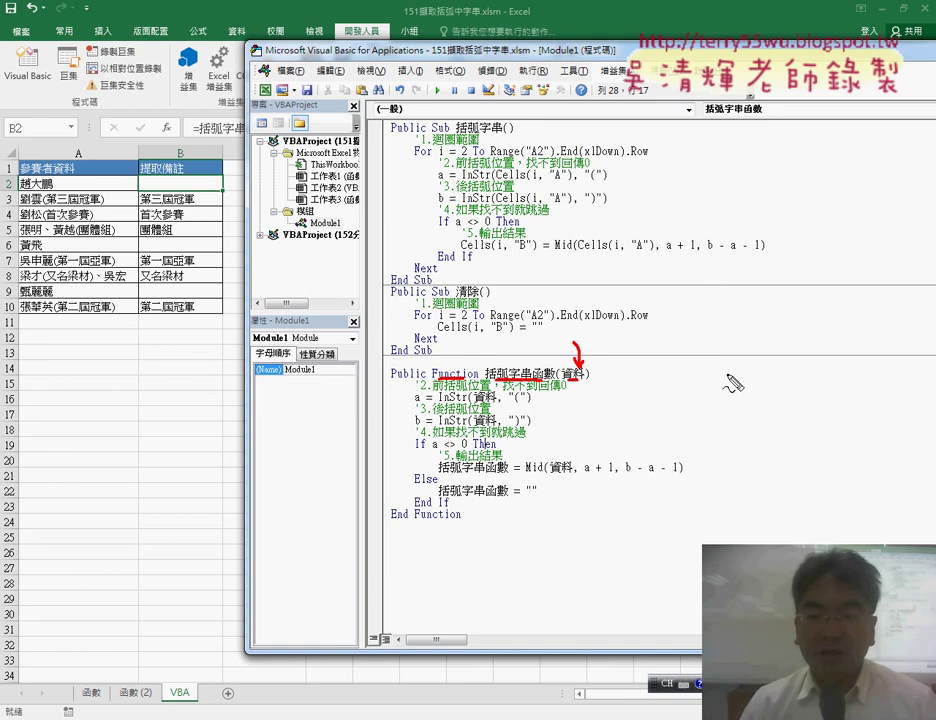
mouse_move(677, 348)
left_mouse_down()
mouse_move(677, 366)
mouse_move(704, 377)
left_mouse_up()
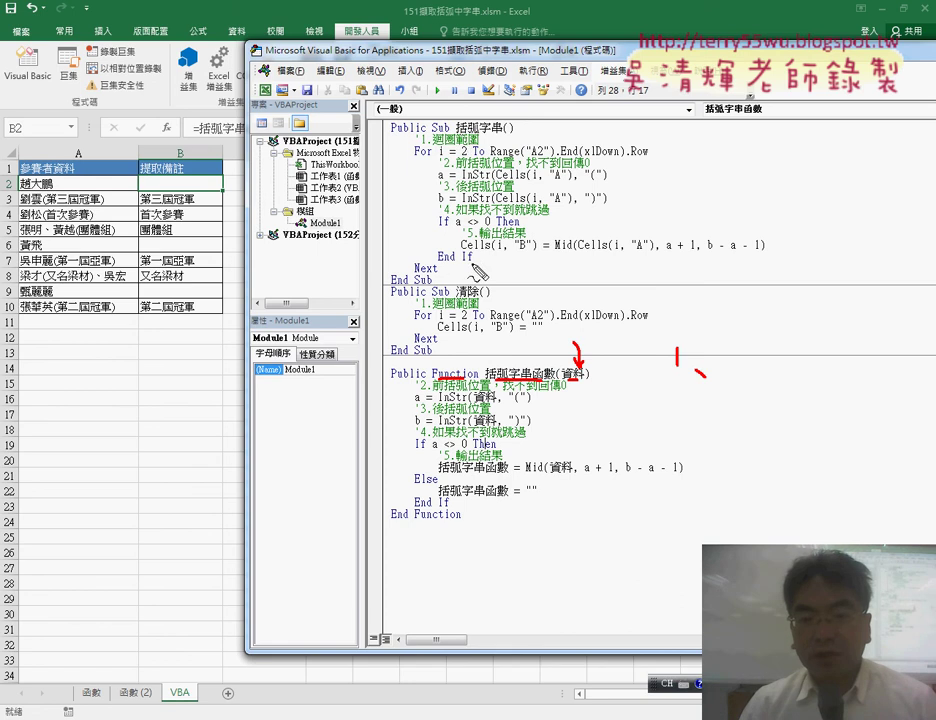
mouse_move(472, 263)
left_mouse_down()
mouse_move(431, 250)
mouse_move(431, 166)
mouse_move(780, 268)
mouse_move(472, 264)
left_mouse_up()
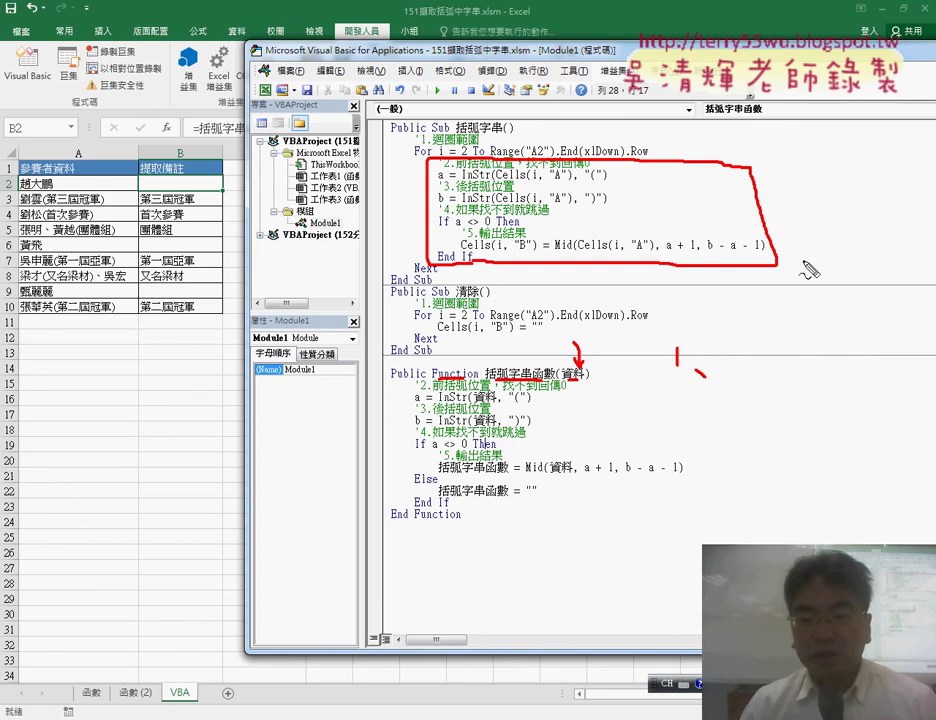
mouse_move(790, 238)
left_mouse_down()
mouse_move(757, 477)
mouse_move(790, 482)
left_mouse_up()
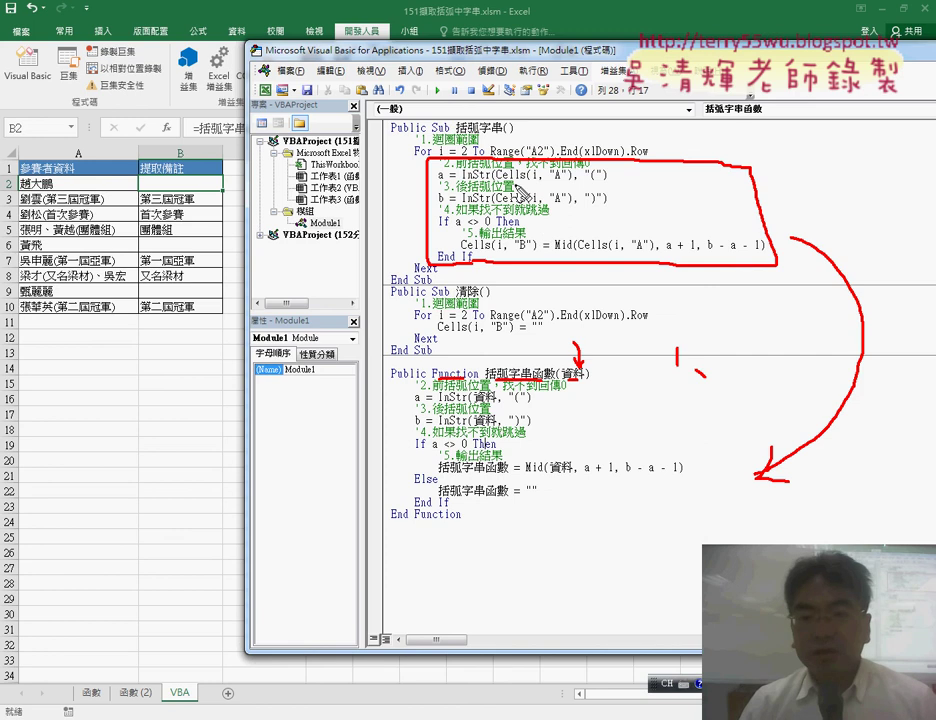
mouse_move(42, 178)
left_mouse_down()
mouse_move(20, 190)
mouse_move(47, 198)
left_mouse_up()
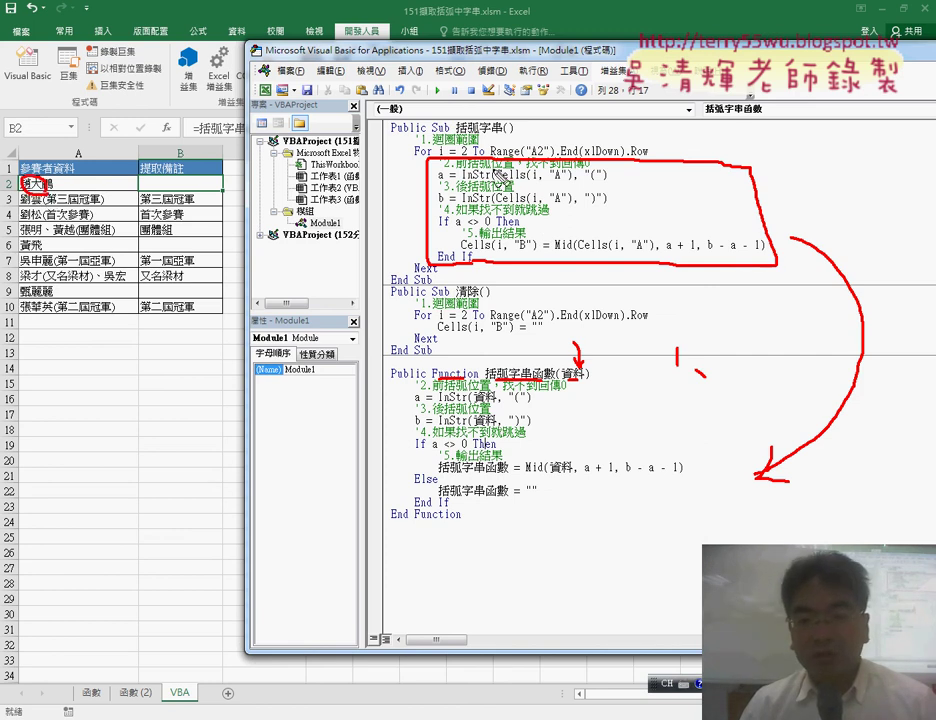
left_click_drag(510, 185, 545, 183)
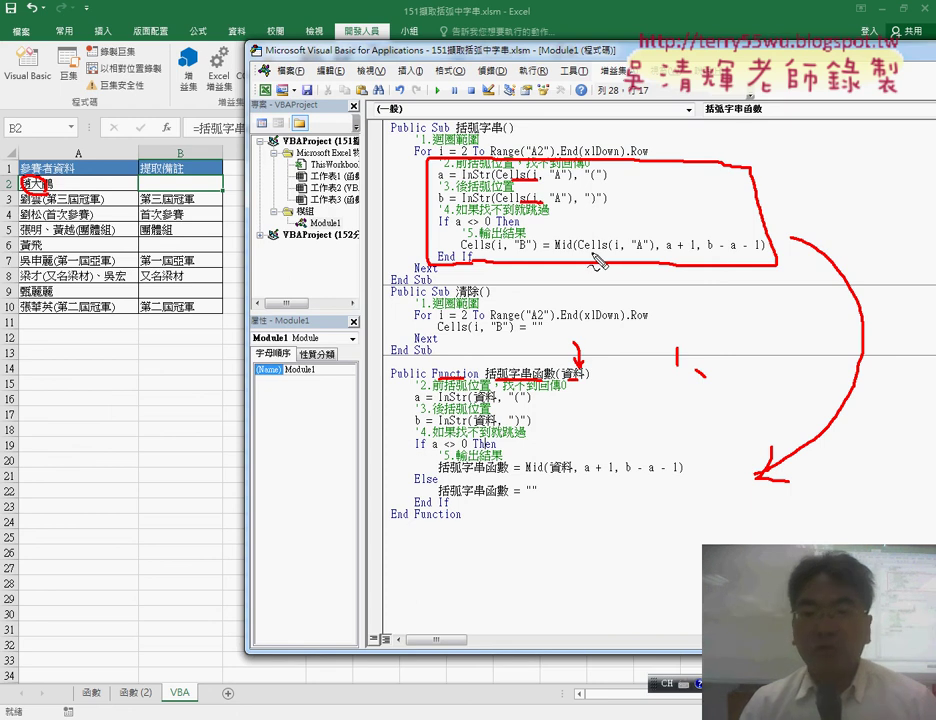
left_click_drag(593, 254, 624, 253)
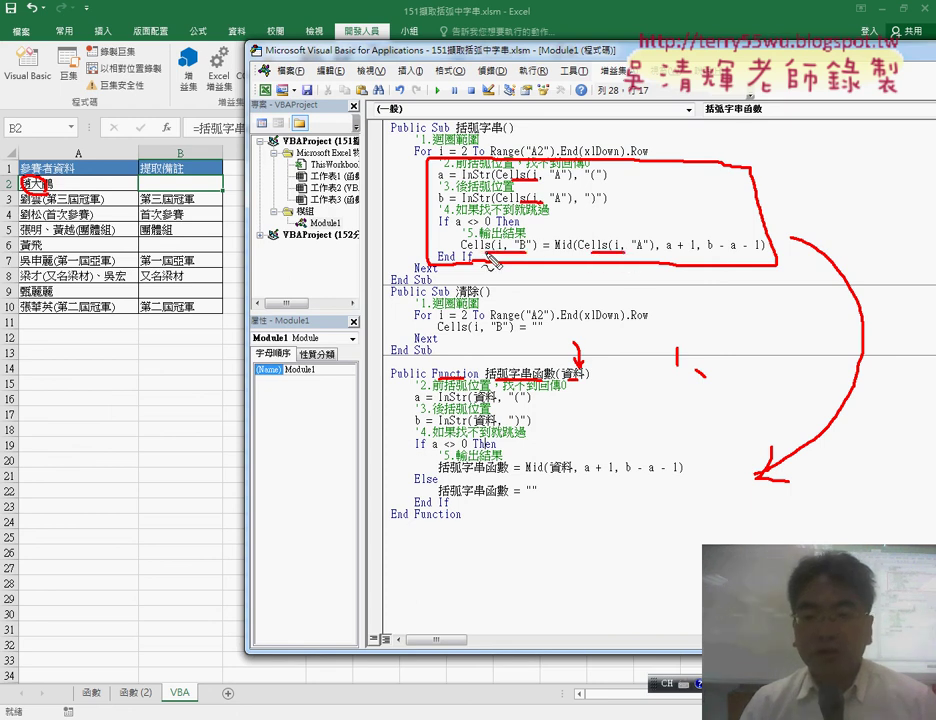
left_click_drag(463, 254, 500, 253)
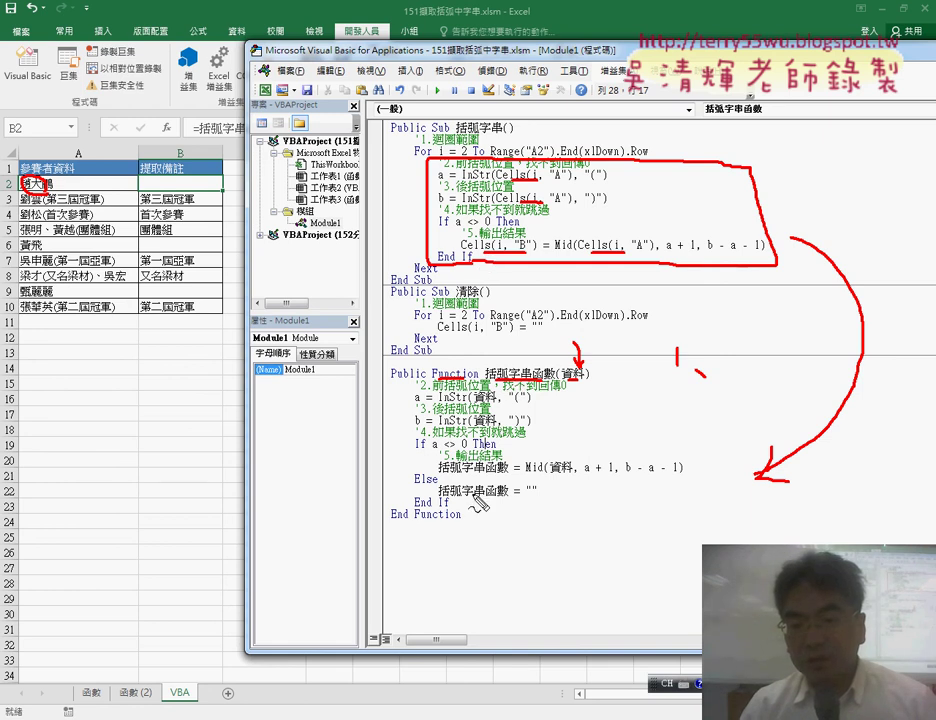
left_click_drag(440, 473, 503, 474)
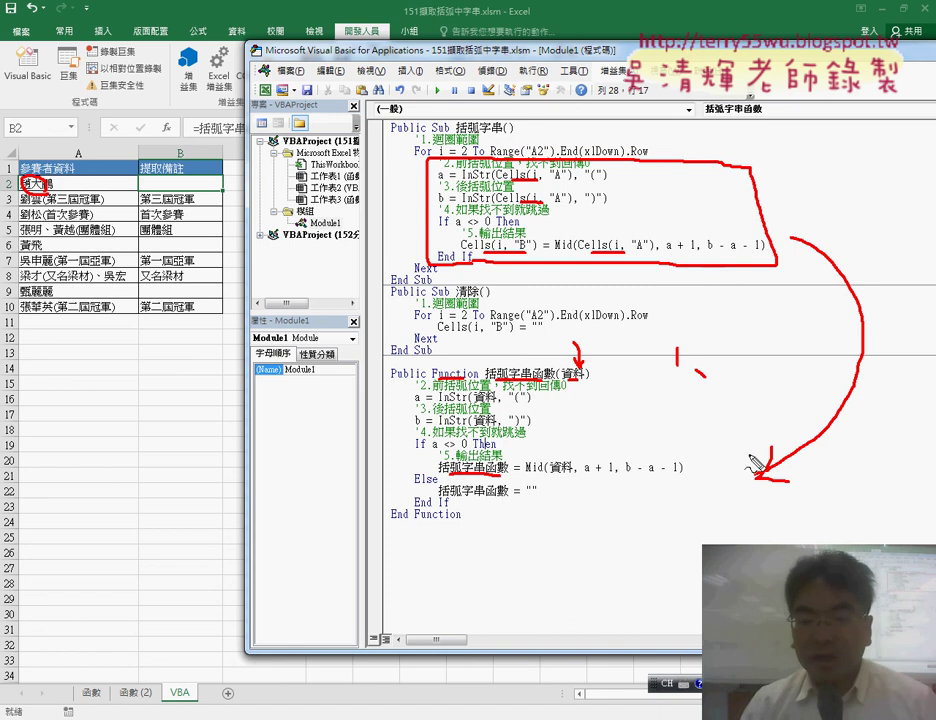
left_click_drag(532, 497, 500, 470)
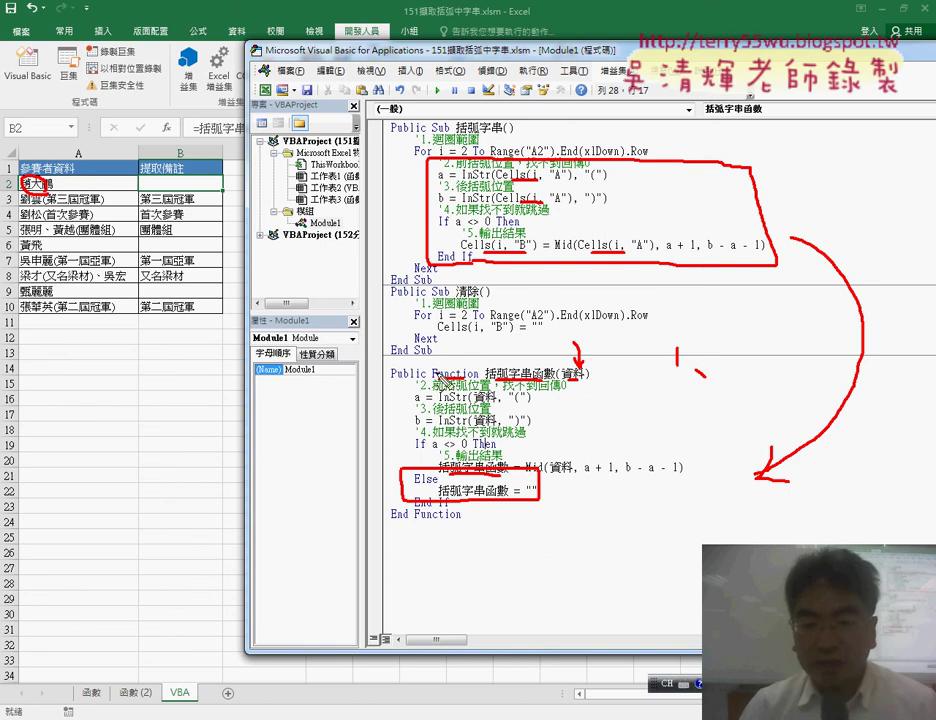
left_click_drag(470, 378, 538, 380)
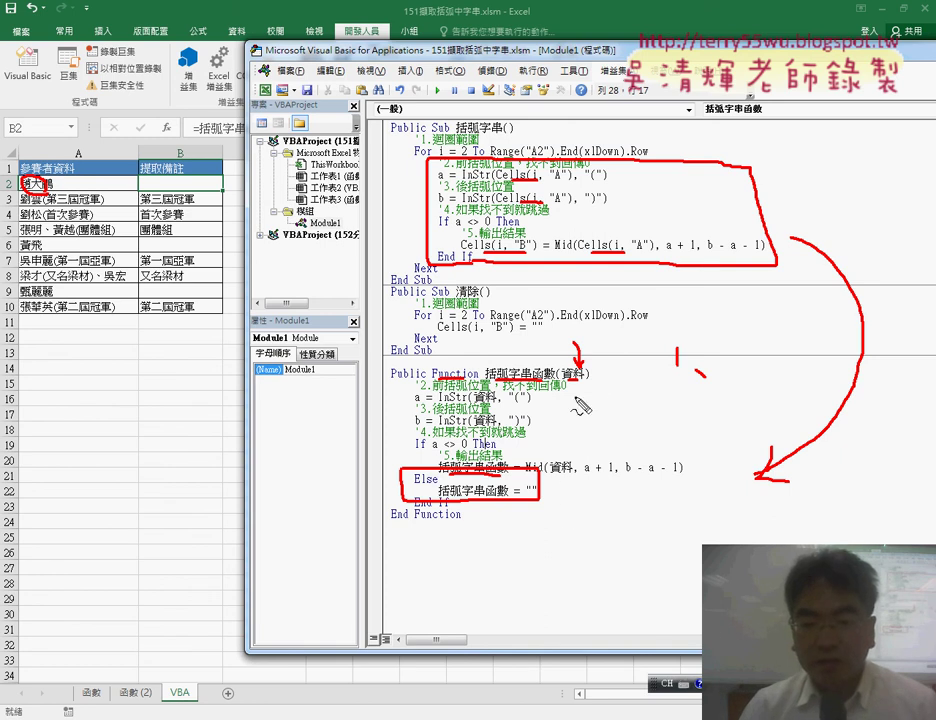
left_click_drag(614, 371, 611, 378)
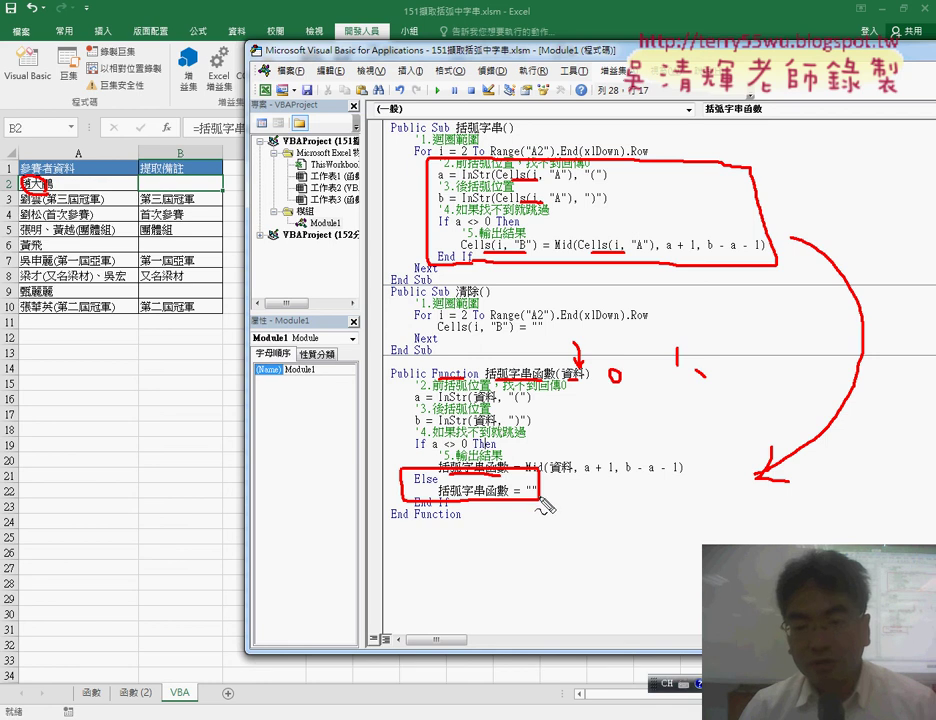